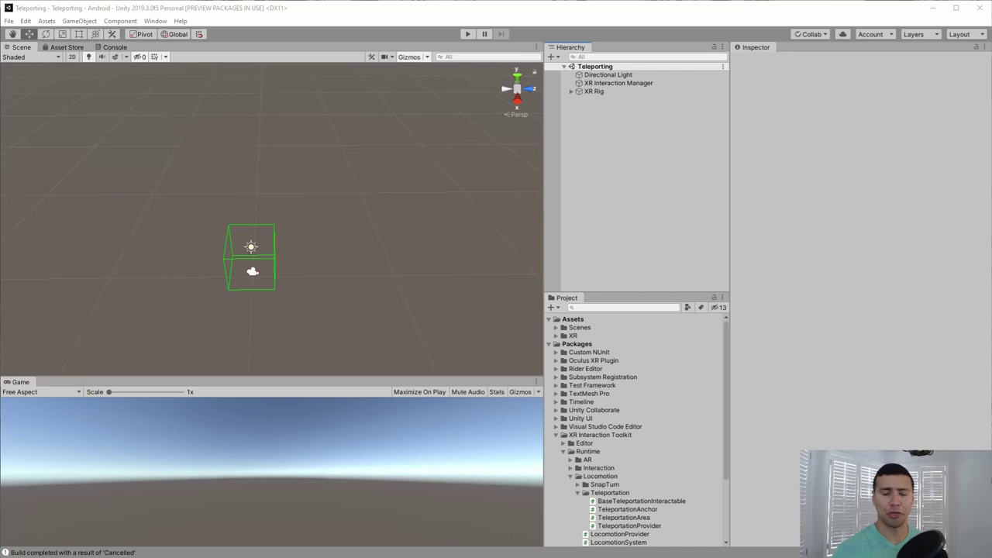
Bring the Unity editor showing the Teleporting scene to the front
{"action": "left_click", "coordinate": [623, 130]}
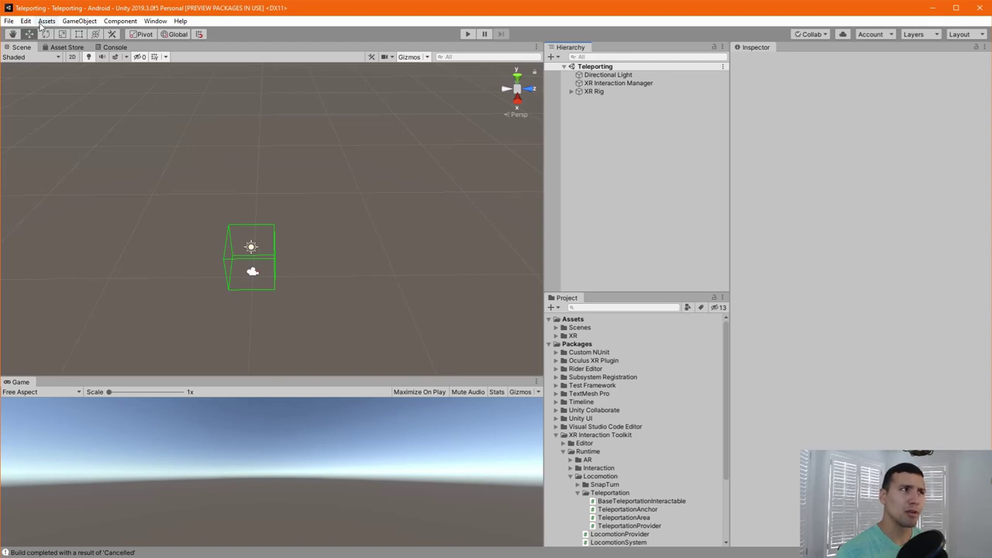
{"action": "left_click", "coordinate": [80, 21]}
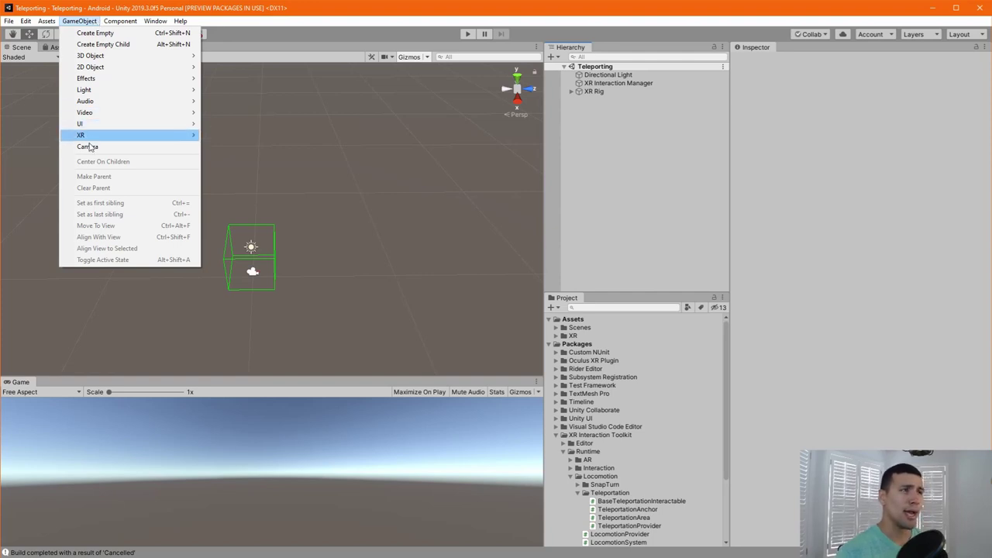
{"action": "mouse_move", "coordinate": [96, 140]}
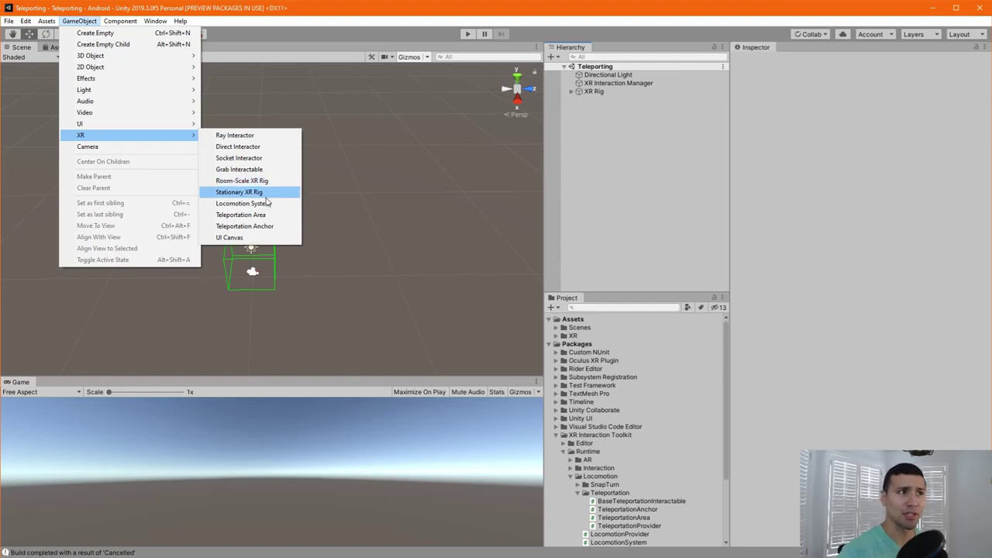
{"action": "left_click", "coordinate": [598, 97]}
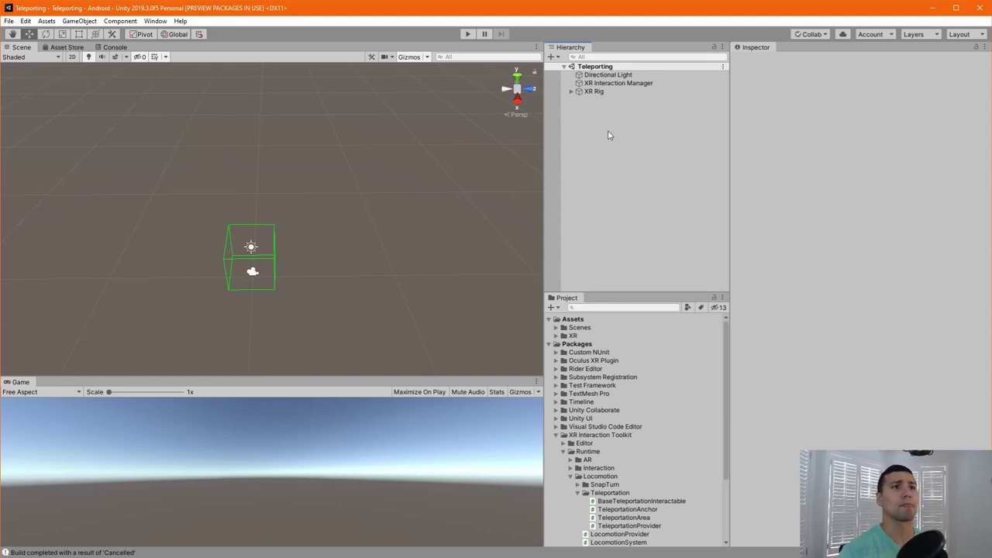
Expand XR Rig and Camera Offset in the Hierarchy and move down to Main Camera
{"action": "left_click", "coordinate": [620, 93]}
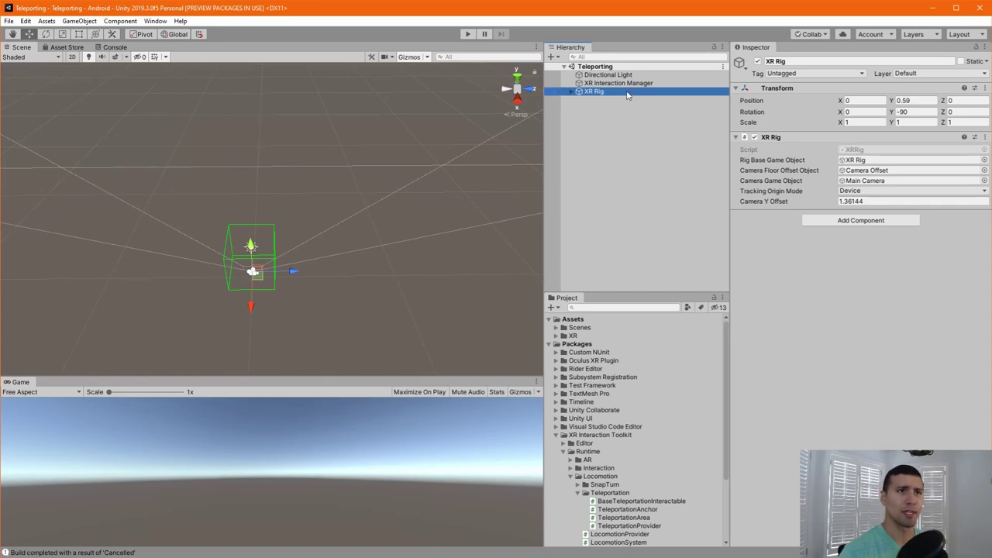
{"action": "key", "text": "Right"}
{"action": "key", "text": "Down"}
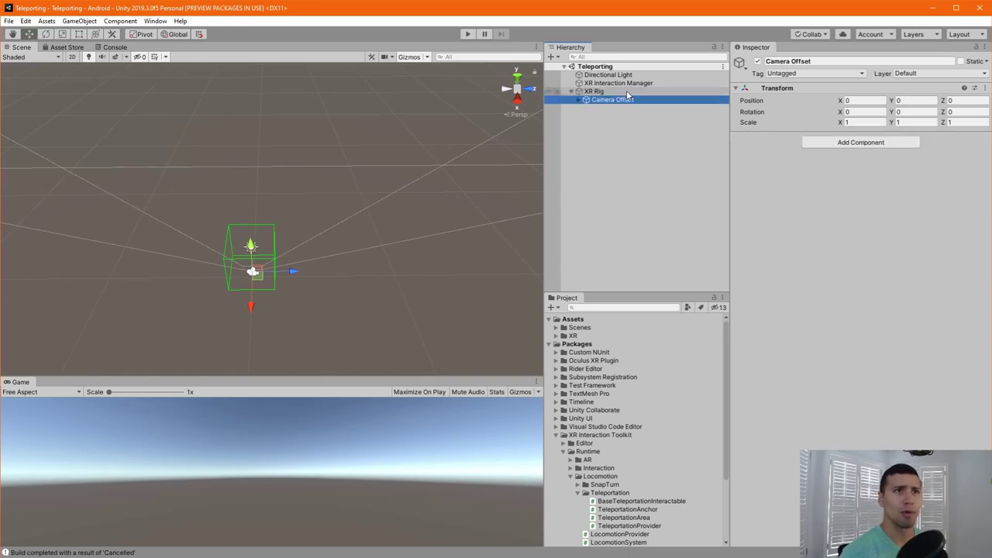
{"action": "key", "text": "Right"}
{"action": "key", "text": "Down"}
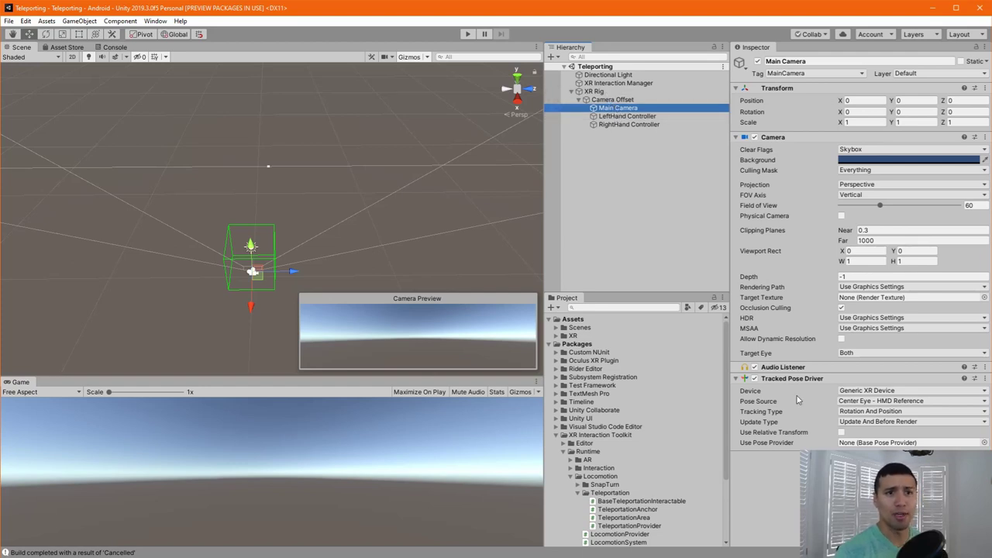
Inspect the RightHand Controller, then reselect XR Rig to view its components
{"action": "left_click", "coordinate": [644, 125]}
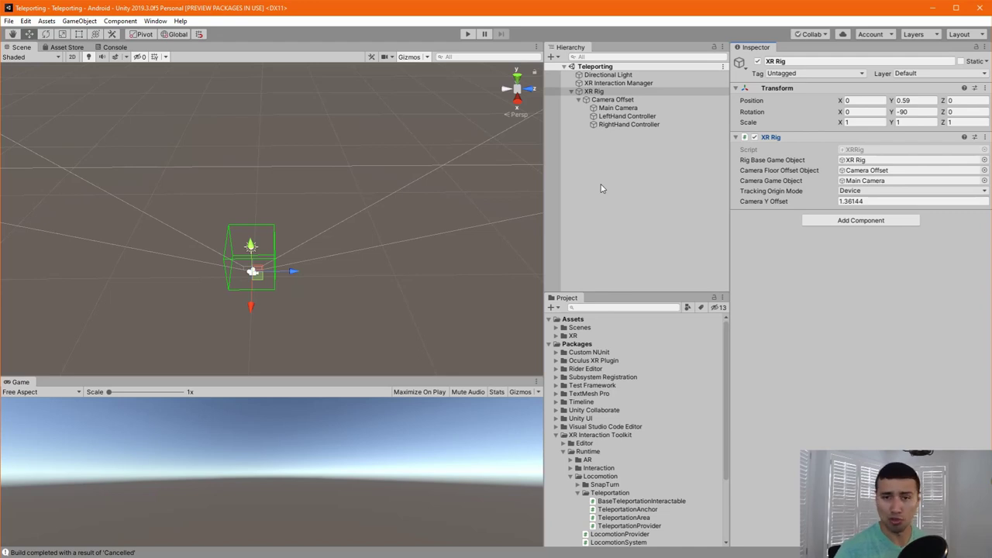
{"action": "left_click", "coordinate": [572, 93]}
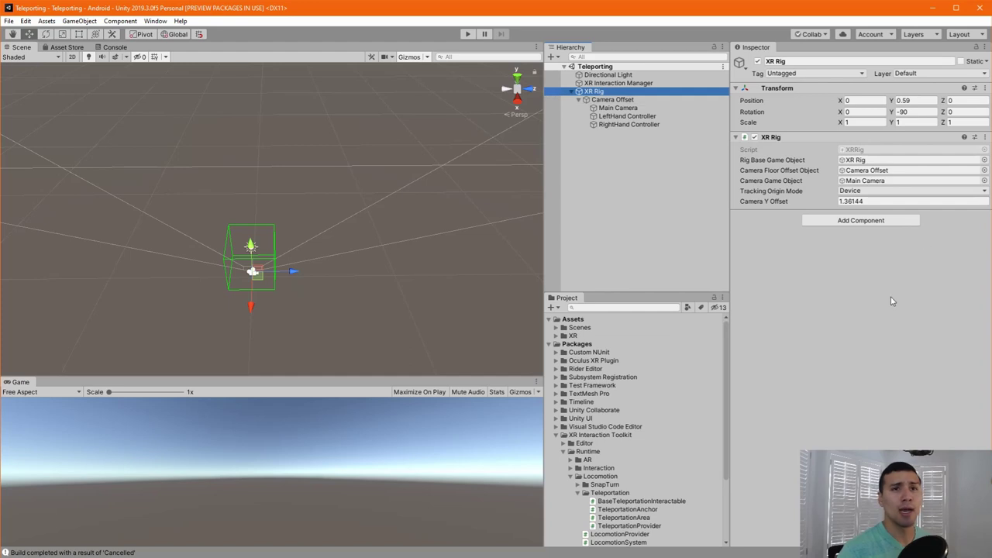
Add a Locomotion System component to the XR Rig by searching 'loco'
{"action": "left_click", "coordinate": [856, 221]}
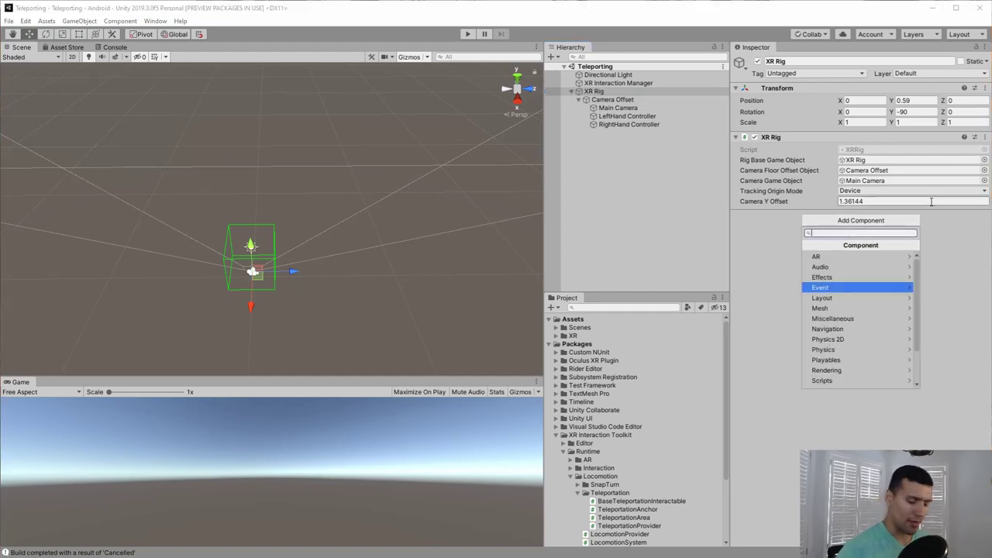
{"action": "type", "text": "loco"}
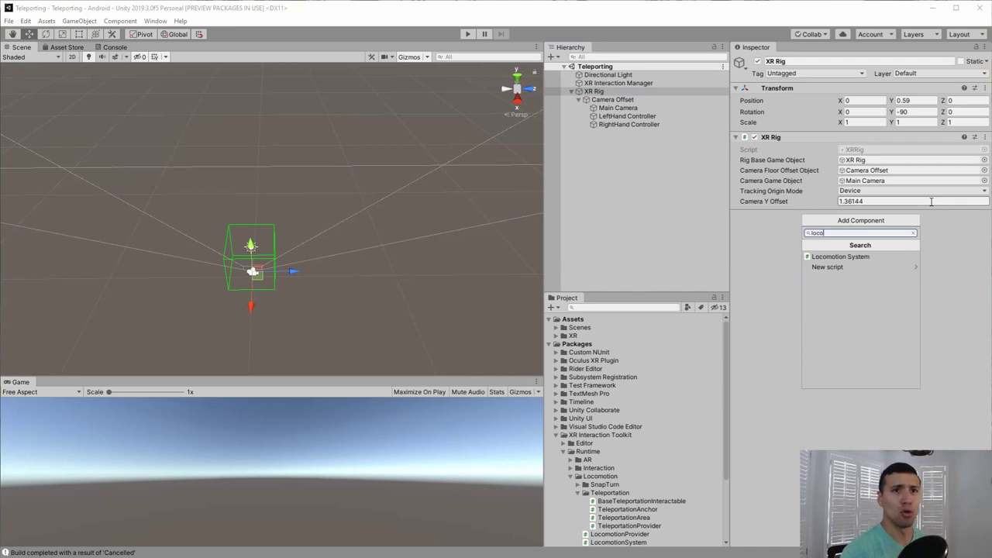
{"action": "key", "text": "Return"}
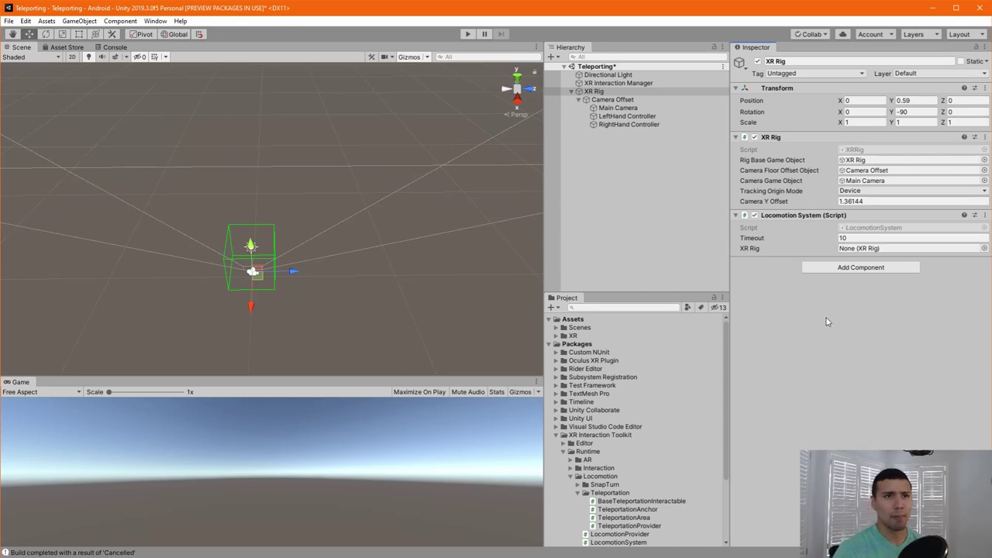
Add a Teleportation Provider component to the XR Rig and ping its script asset
{"action": "left_click", "coordinate": [859, 270]}
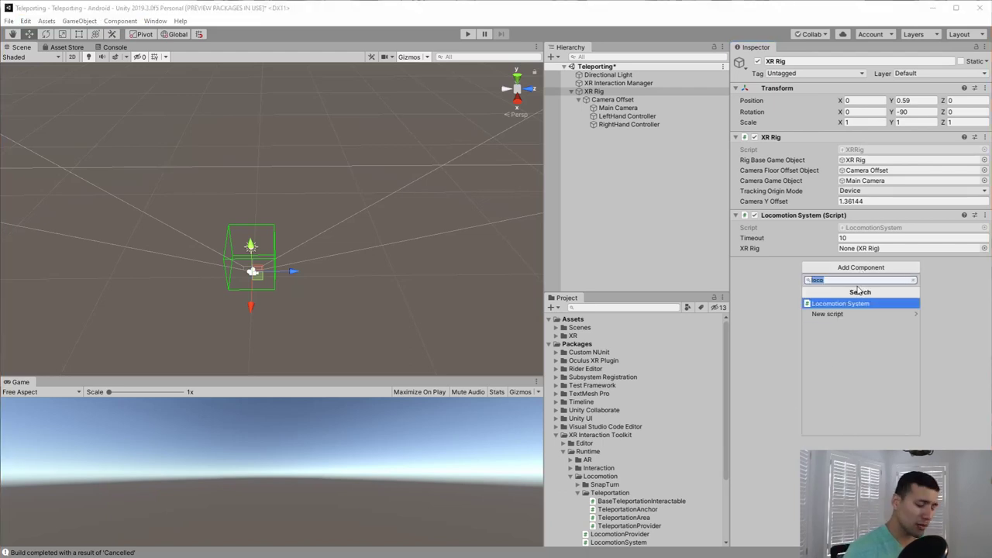
{"action": "key", "text": "BackSpace"}
{"action": "type", "text": "l"}
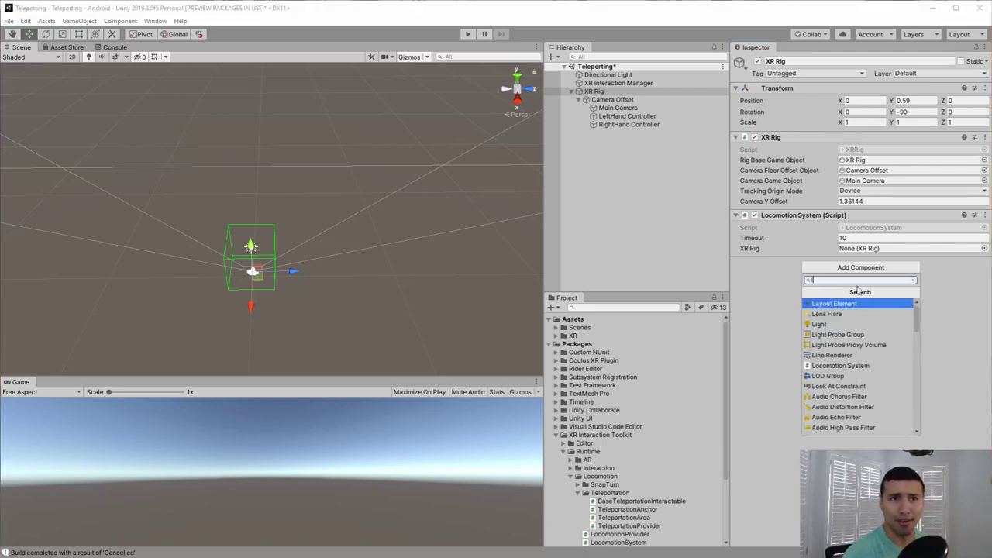
{"action": "key", "text": "BackSpace"}
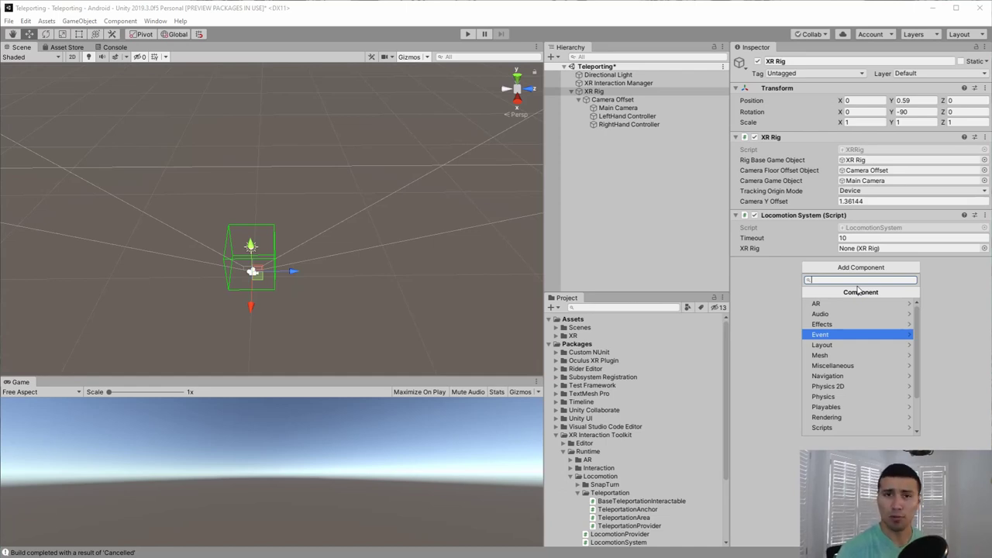
{"action": "type", "text": "loco"}
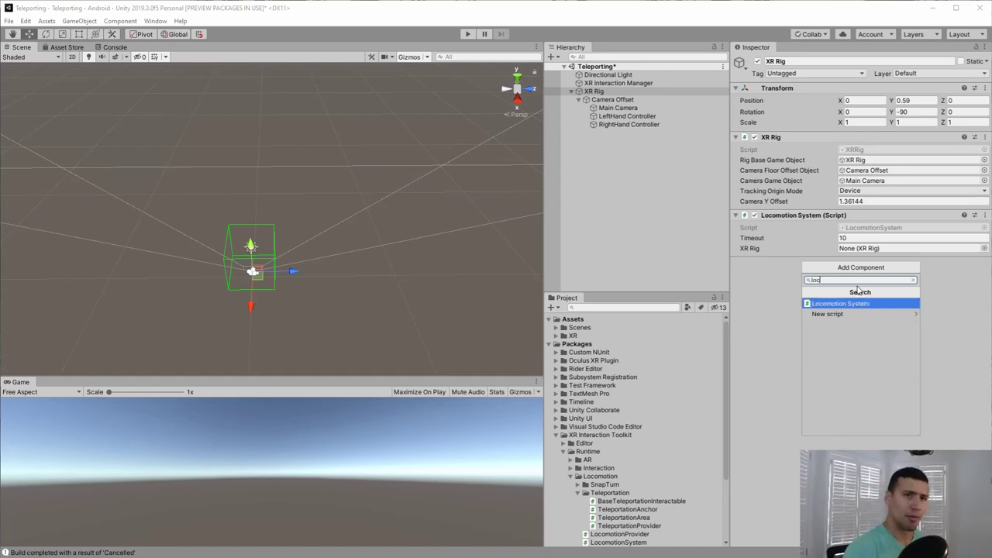
{"action": "type", "text": "motion provider"}
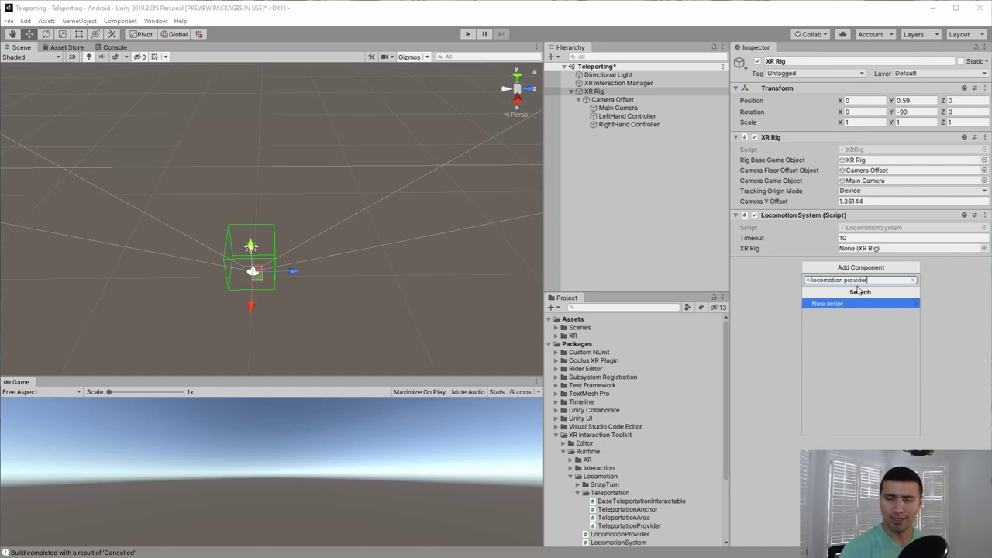
{"action": "key", "text": "ctrl+shift+Left"}
{"action": "key", "text": "ctrl+shift+Left"}
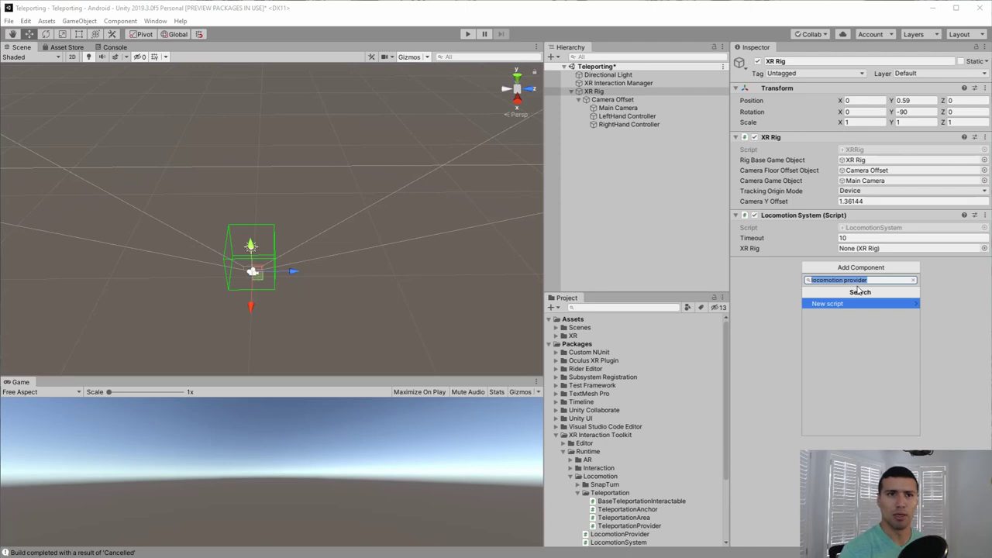
{"action": "key", "text": "BackSpace"}
{"action": "type", "text": "te"}
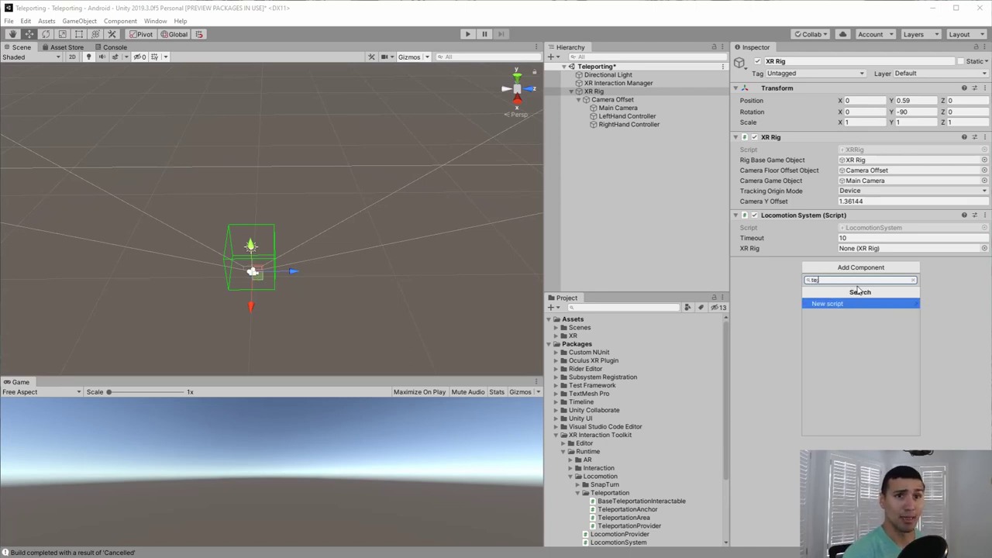
{"action": "type", "text": "l"}
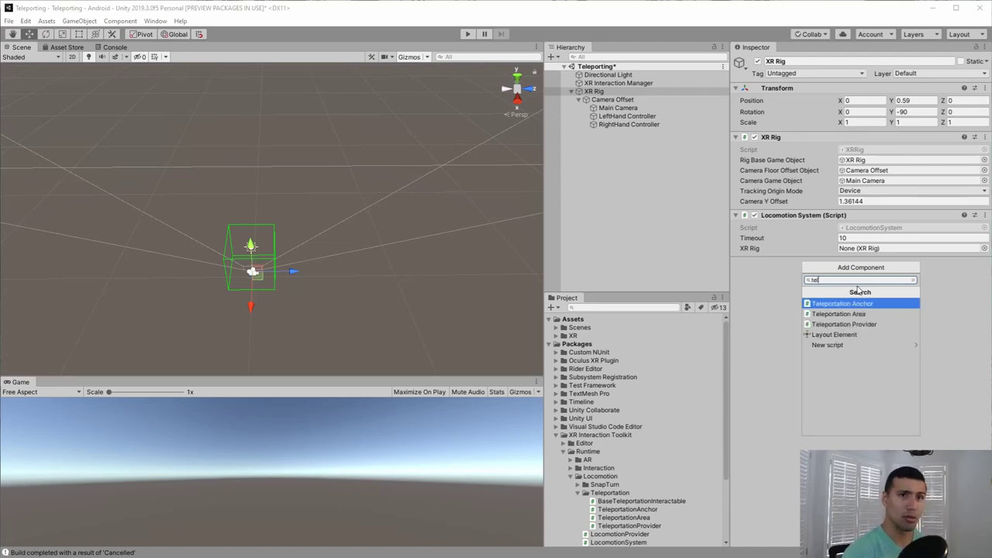
{"action": "key", "text": "Down"}
{"action": "key", "text": "Down"}
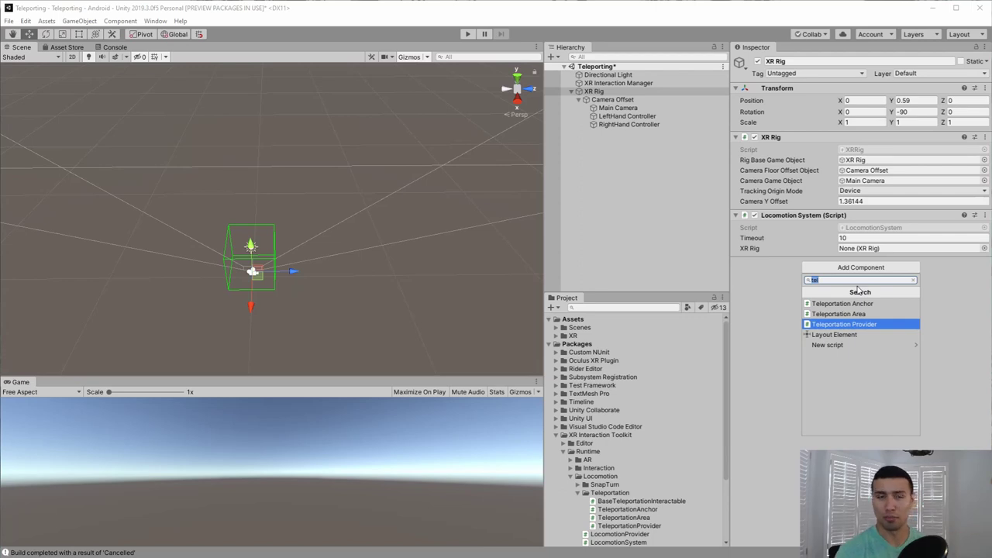
{"action": "key", "text": "Return"}
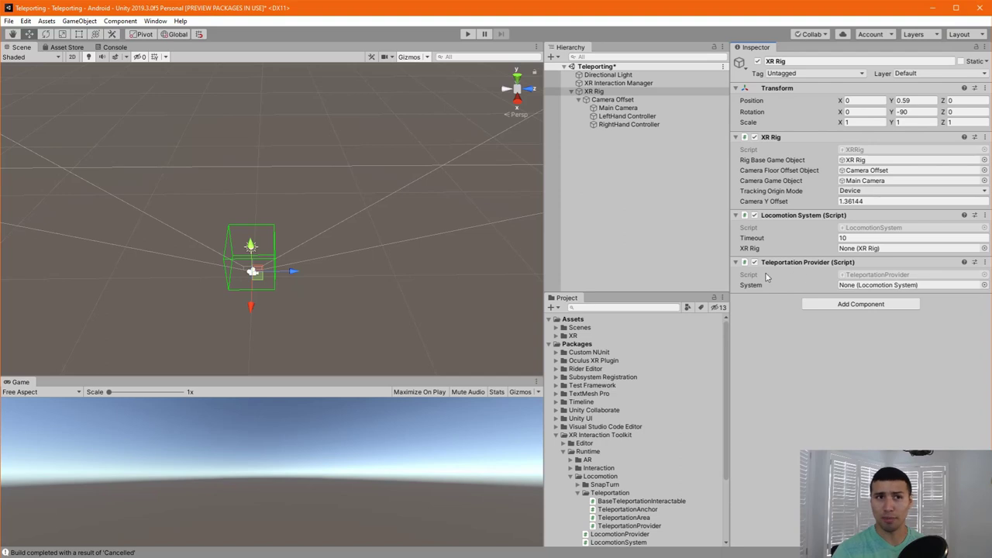
{"action": "left_click", "coordinate": [873, 277]}
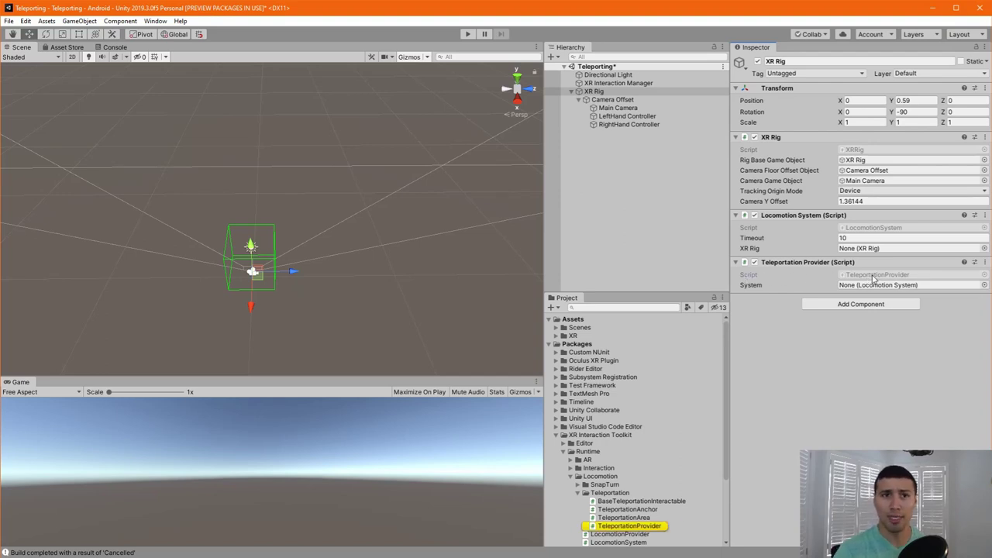
Read TeleportationProvider.cs in VS Code, noting its LocomotionProvider base class, then minimize it
{"action": "double_click", "coordinate": [874, 276]}
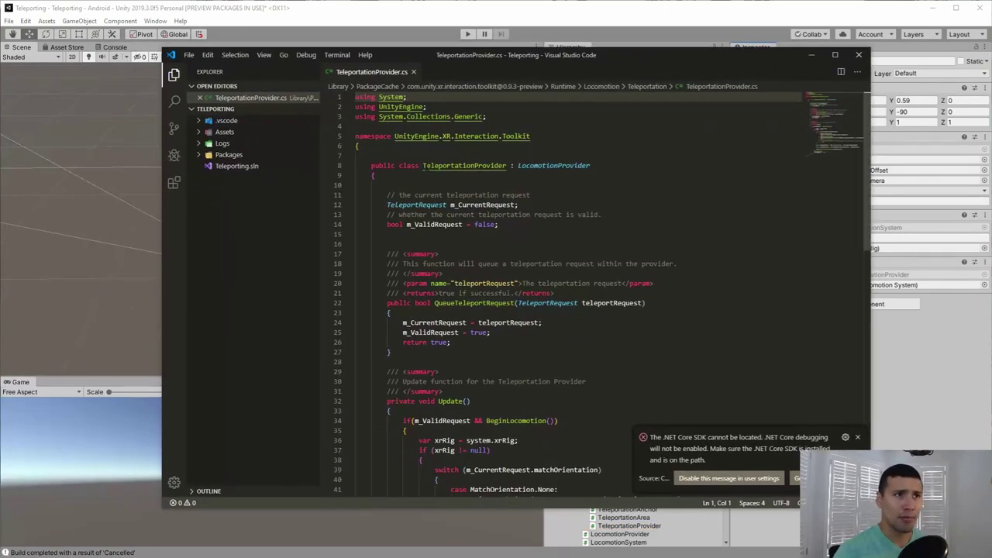
{"action": "left_click_drag", "start_coordinate": [423, 165], "coordinate": [507, 165]}
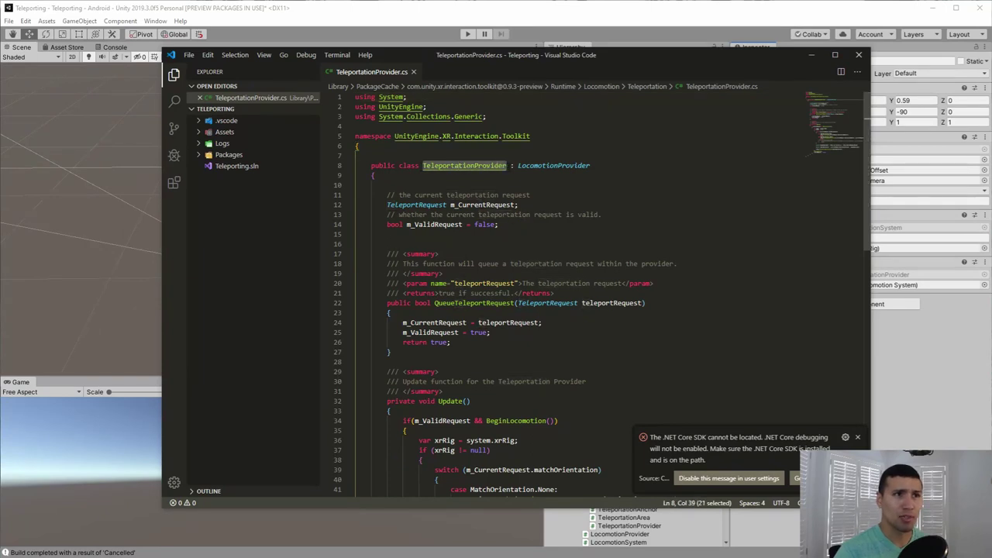
{"action": "left_click_drag", "start_coordinate": [591, 165], "coordinate": [518, 165]}
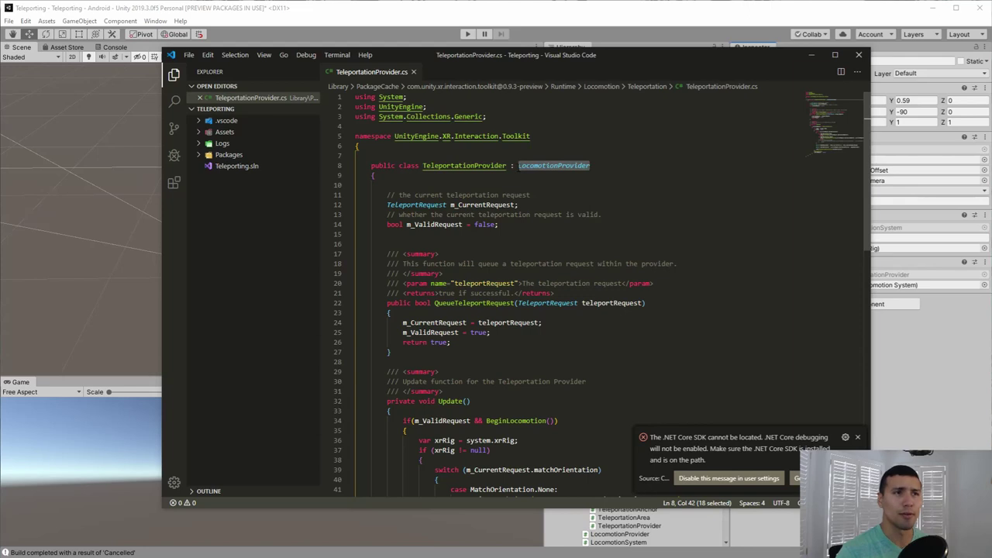
{"action": "left_click", "coordinate": [567, 177]}
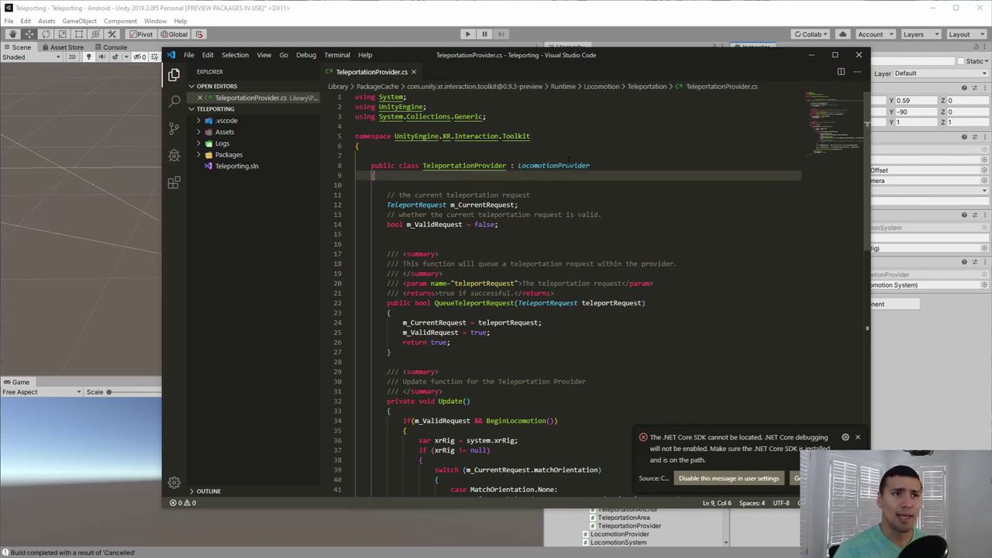
{"action": "double_click", "coordinate": [480, 165]}
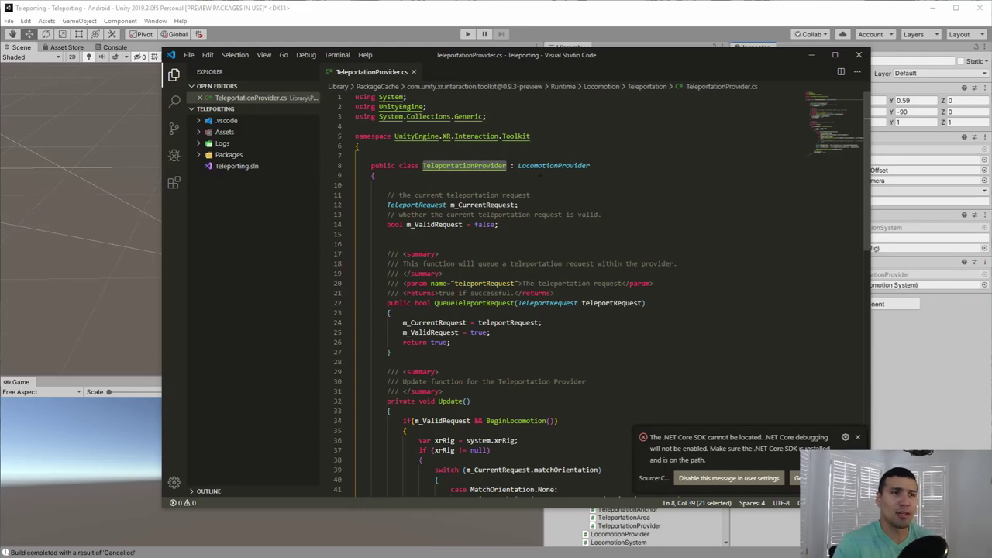
{"action": "left_click_drag", "start_coordinate": [518, 165], "coordinate": [615, 165]}
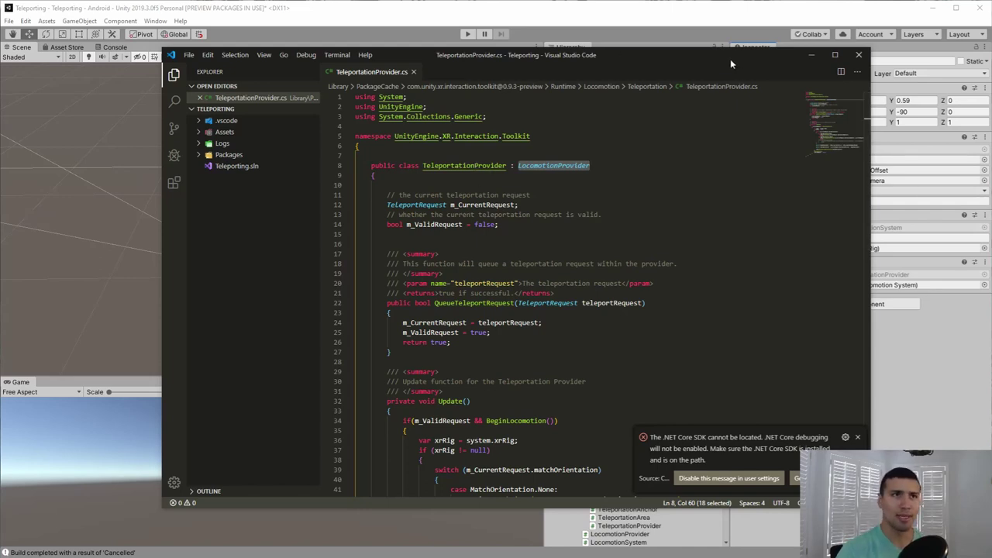
{"action": "left_click", "coordinate": [811, 54]}
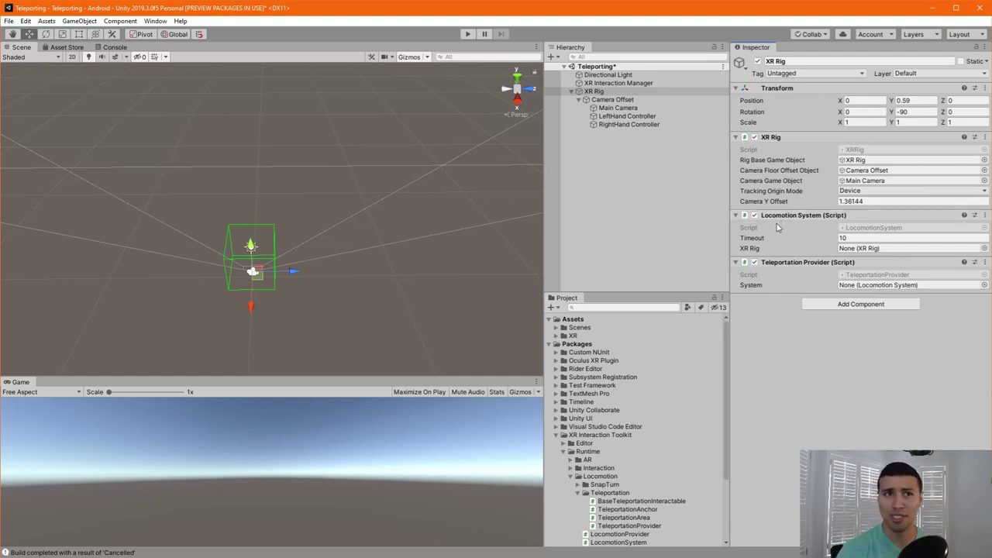
Fold the Locomotion System component closed in the XR Rig's Inspector
{"action": "left_click", "coordinate": [737, 216]}
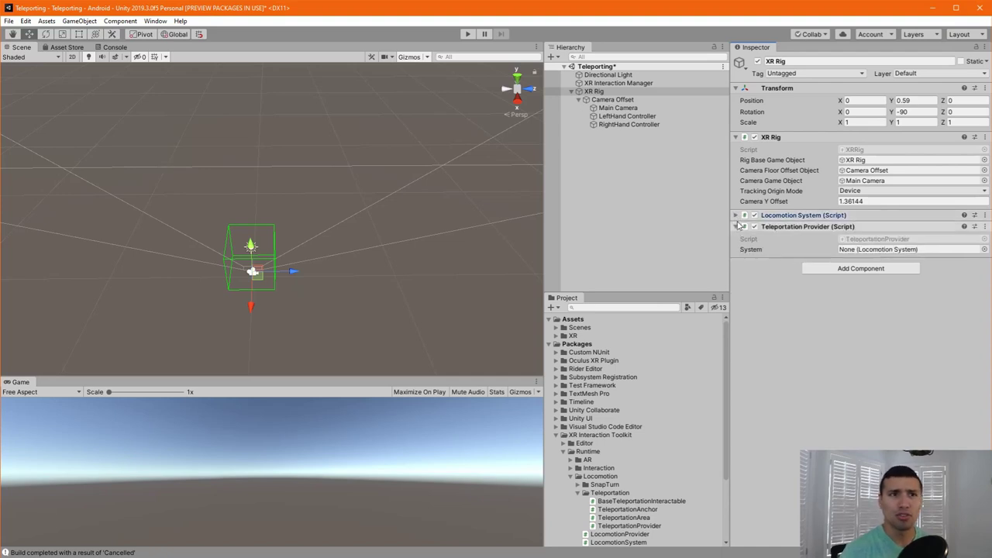
{"action": "left_click", "coordinate": [736, 227]}
{"action": "left_click", "coordinate": [632, 117]}
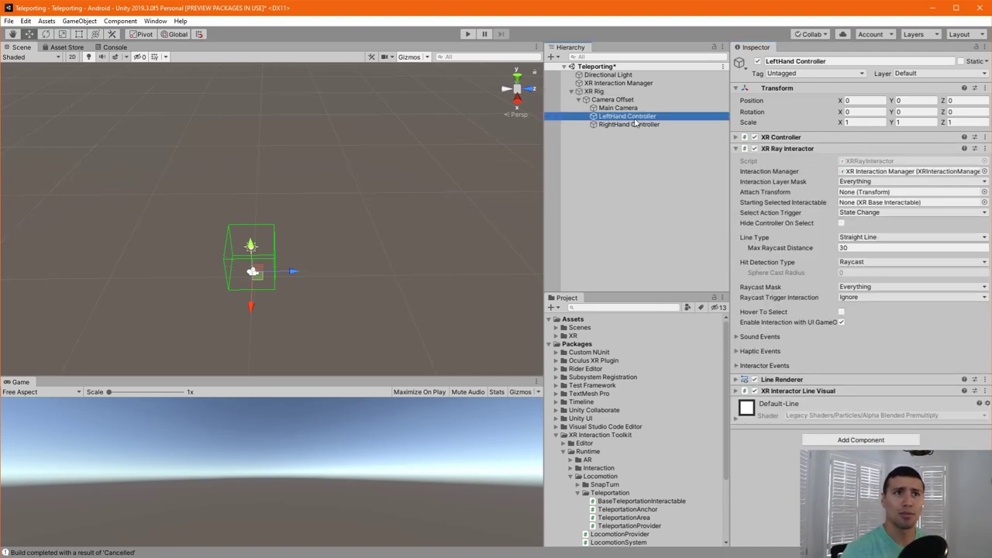
{"action": "left_click", "coordinate": [643, 126]}
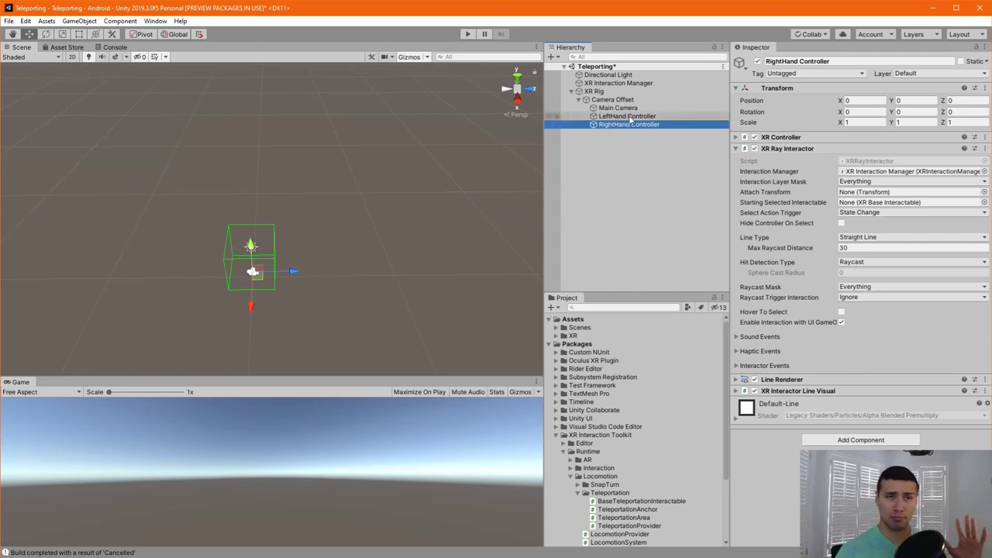
{"action": "left_click", "coordinate": [644, 168]}
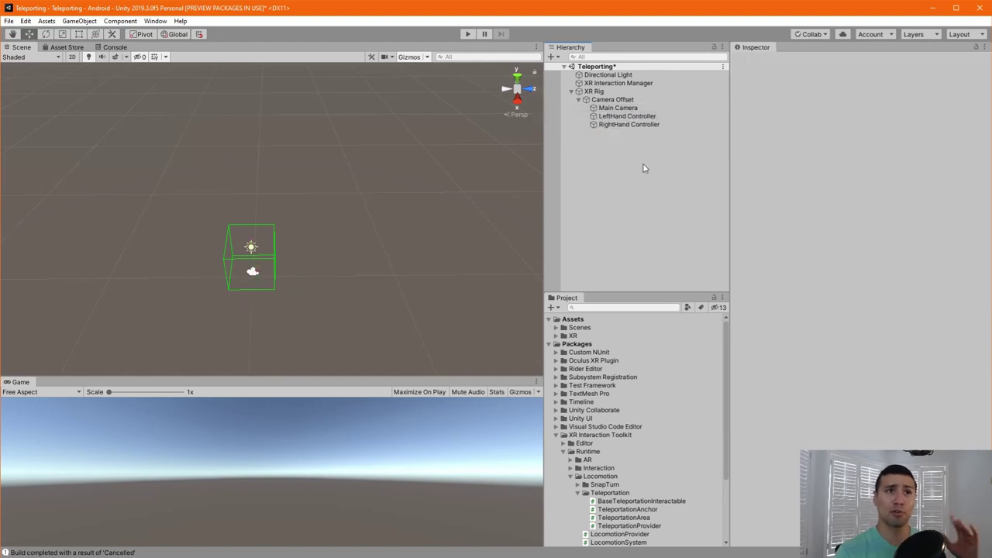
{"action": "left_click", "coordinate": [637, 116]}
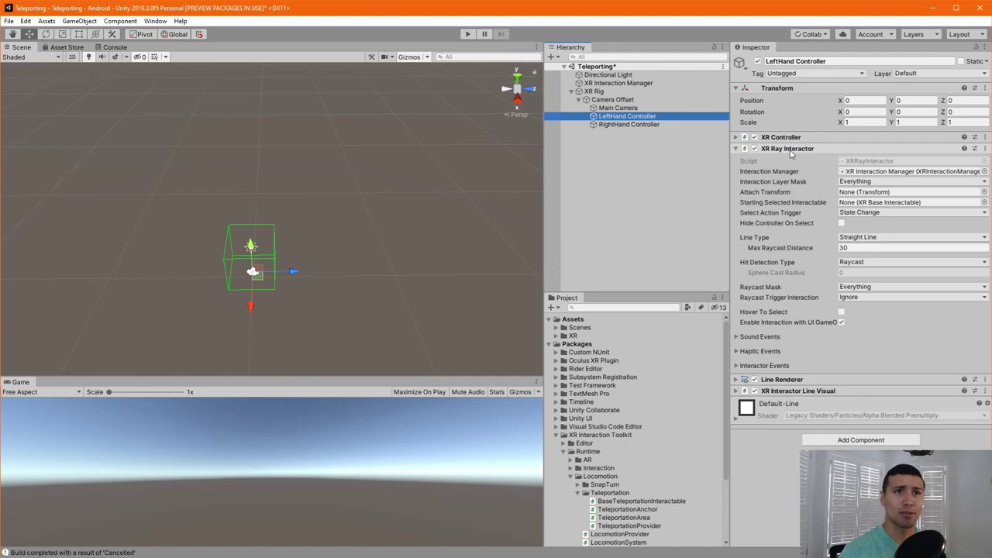
{"action": "left_click", "coordinate": [572, 92]}
{"action": "left_click", "coordinate": [572, 92]}
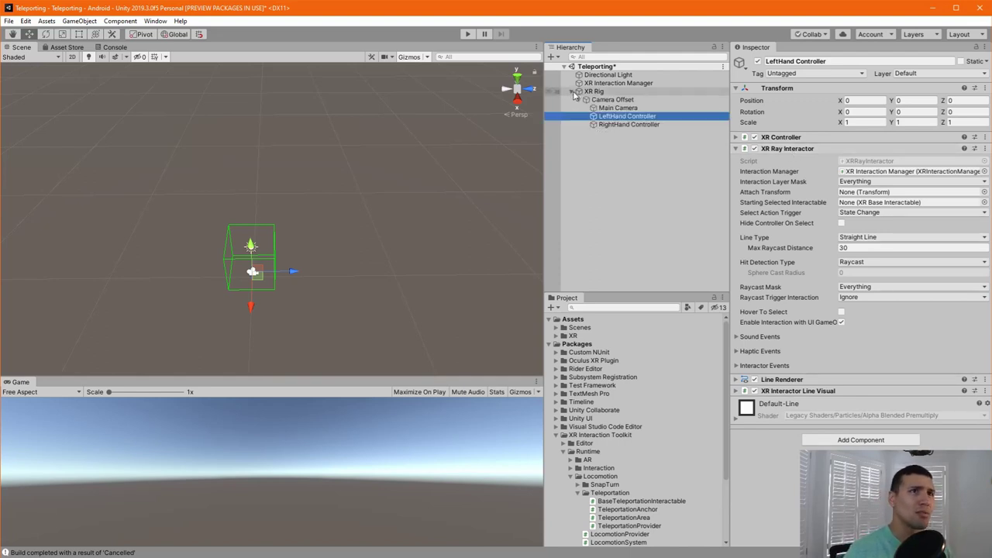
{"action": "left_click", "coordinate": [574, 96]}
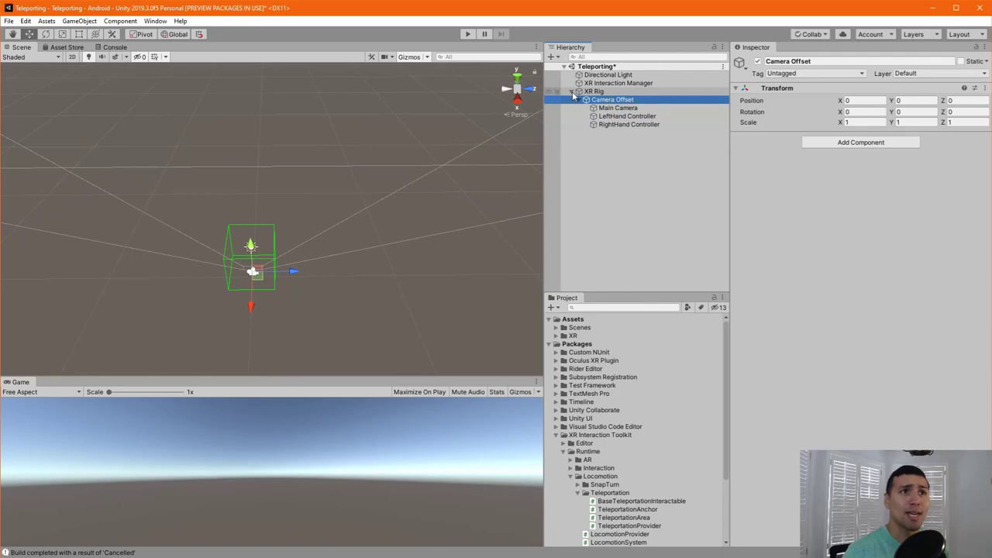
{"action": "left_click", "coordinate": [592, 91]}
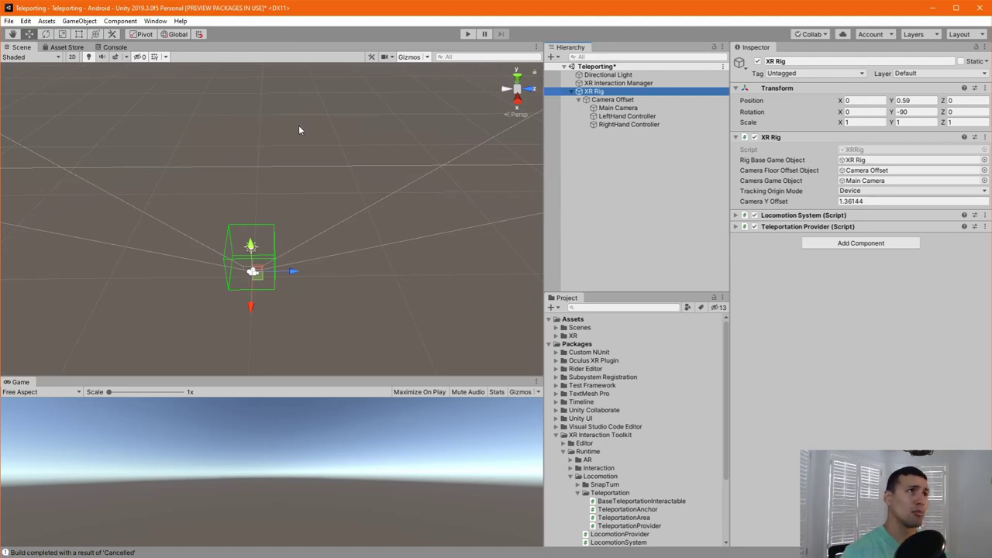
{"action": "left_click", "coordinate": [81, 21]}
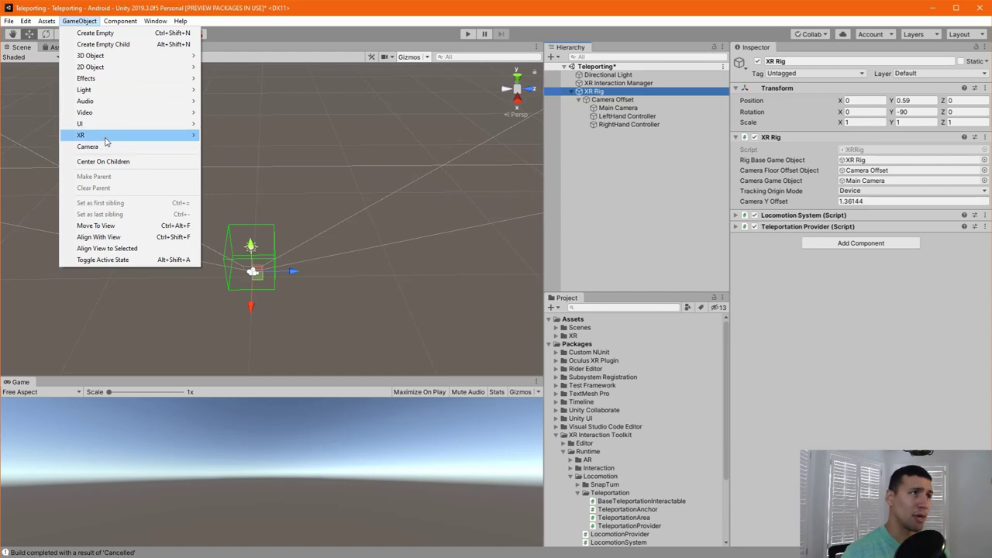
Create a Teleportation Area plane from GameObject > XR and select it in the Hierarchy
{"action": "mouse_move", "coordinate": [106, 137]}
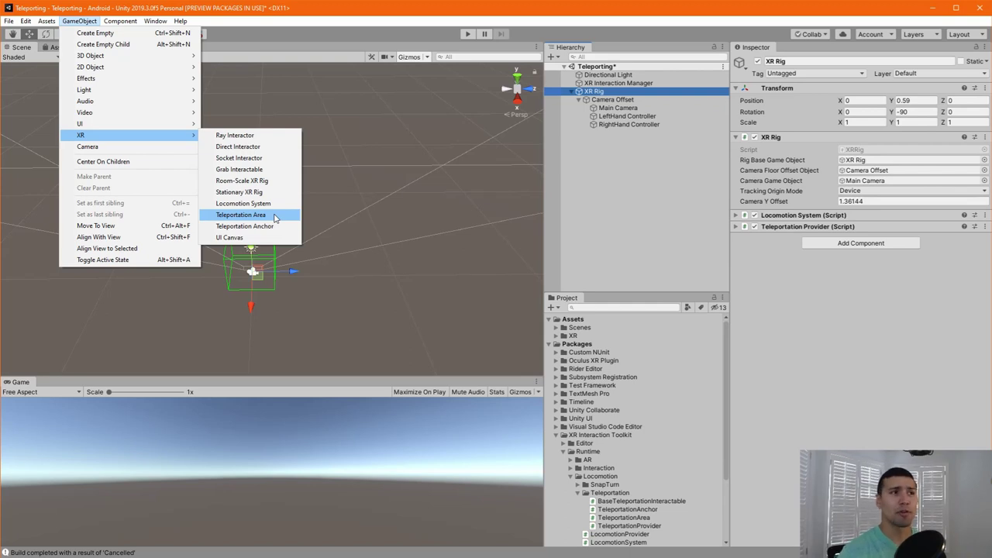
{"action": "left_click", "coordinate": [274, 217]}
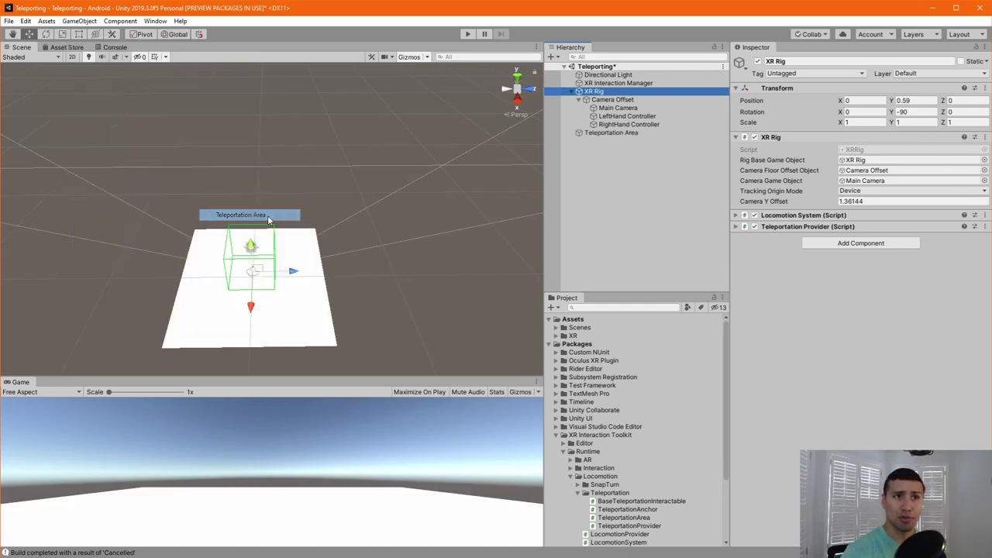
{"action": "left_click", "coordinate": [620, 133]}
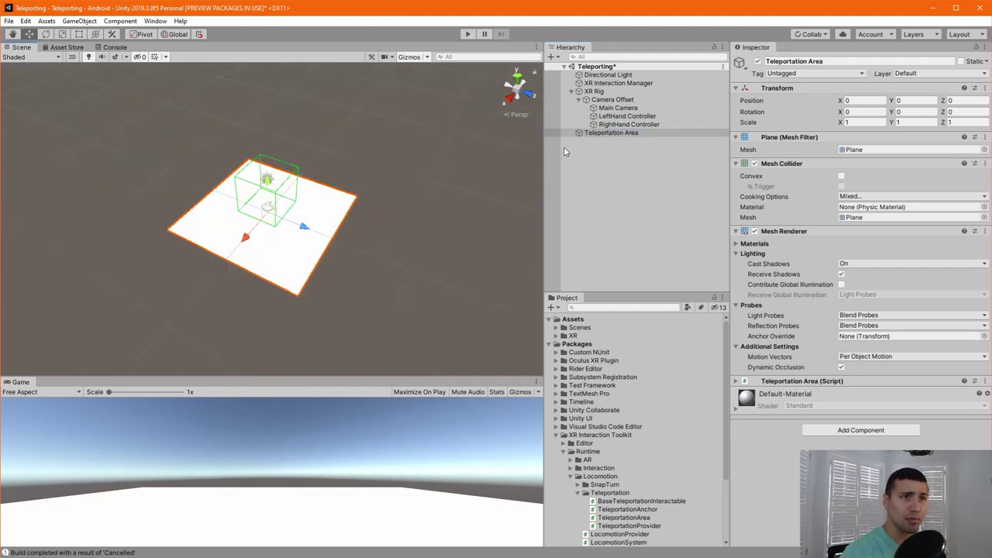
{"action": "left_click", "coordinate": [612, 133]}
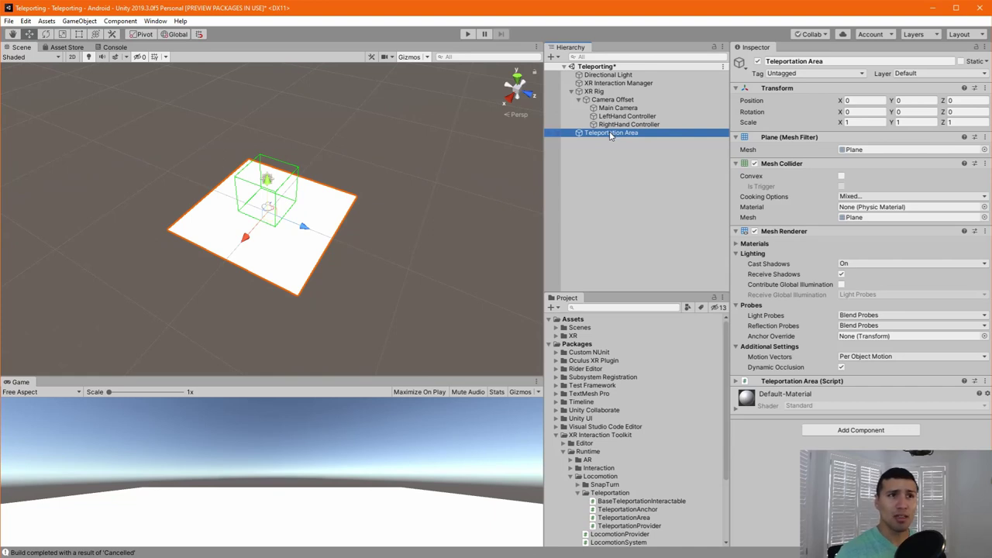
{"action": "left_click", "coordinate": [594, 145]}
{"action": "left_click", "coordinate": [592, 135]}
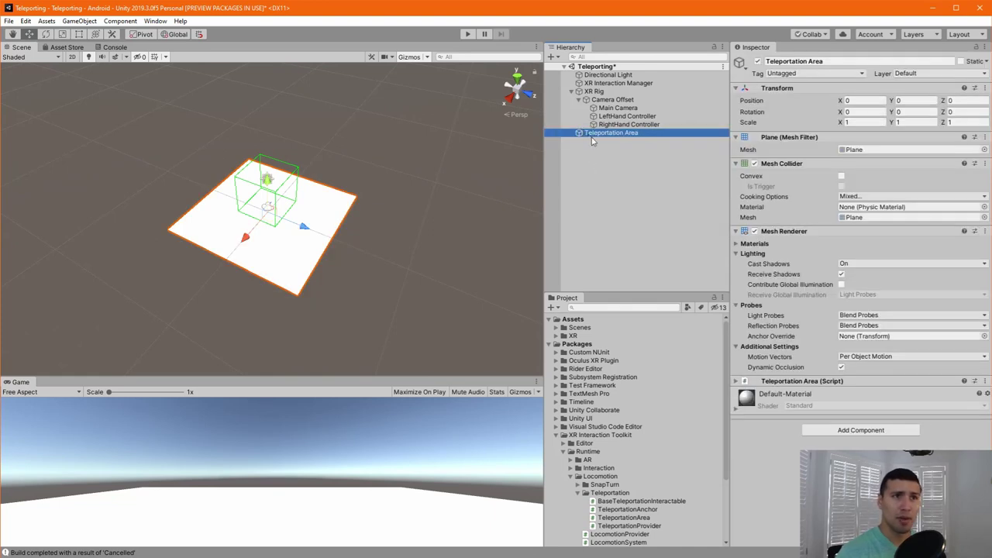
Duplicate the Teleportation Area and slide copy (1) away from the original along X
{"action": "key", "text": "ctrl+d"}
{"action": "key", "text": "ctrl+d"}
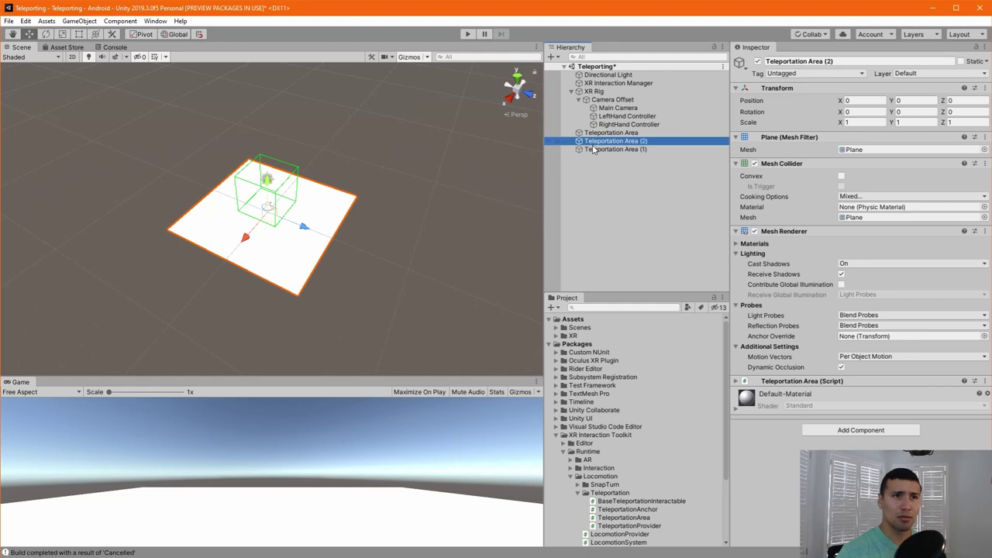
{"action": "left_click", "coordinate": [606, 134]}
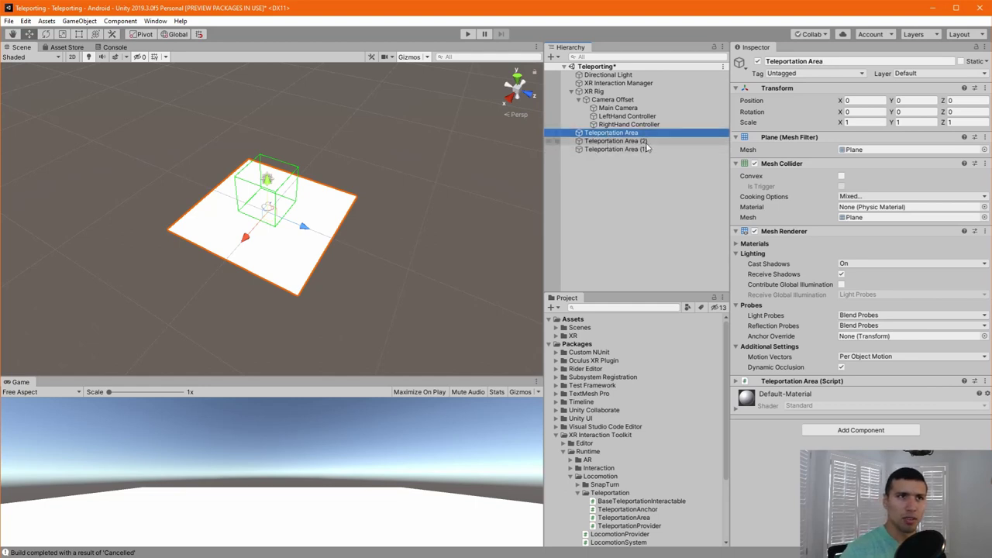
{"action": "left_click", "coordinate": [606, 150]}
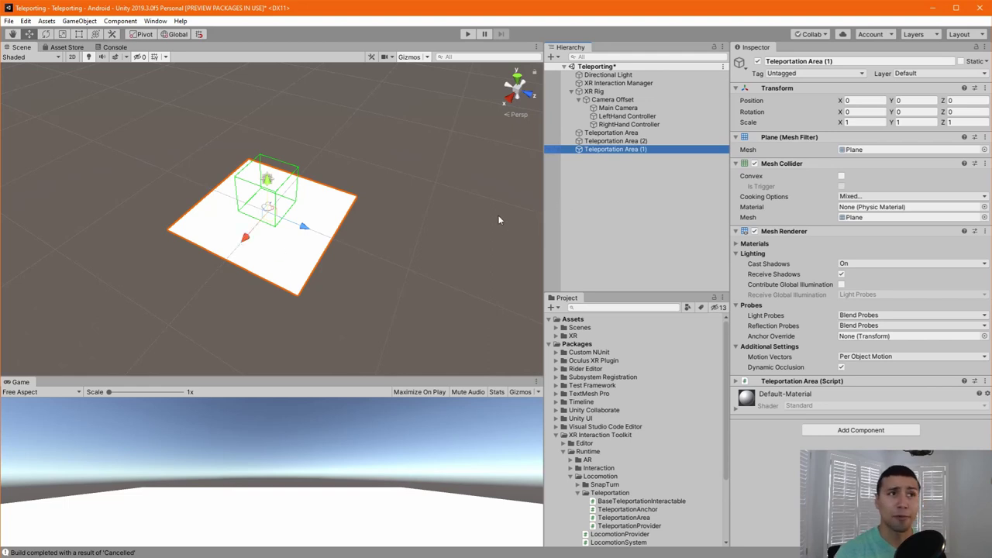
{"action": "left_click_drag", "start_coordinate": [245, 248], "coordinate": [350, 153]}
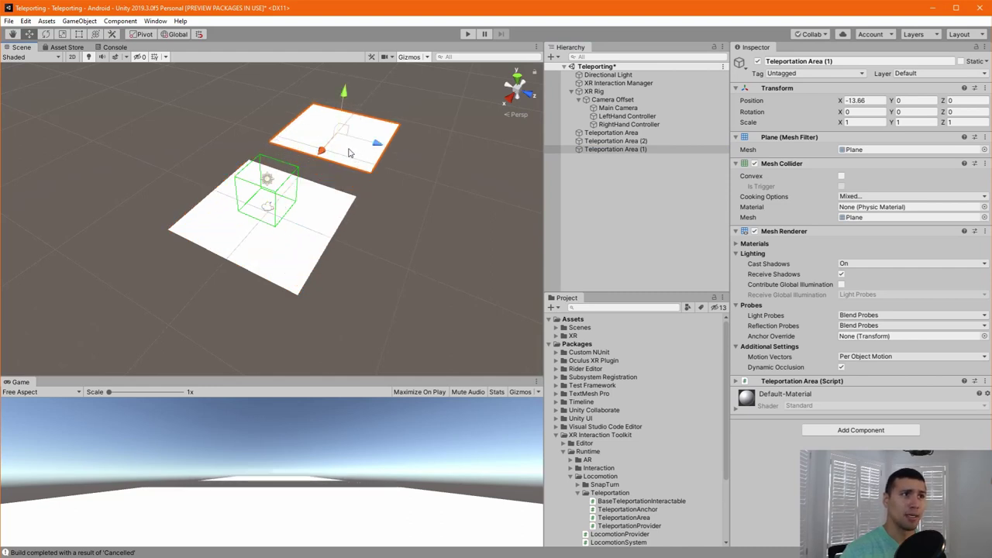
{"action": "left_click", "coordinate": [270, 326]}
Move Teleportation Area (2) to X -9.32, Z 13.17, apart from the others
{"action": "left_click", "coordinate": [609, 141]}
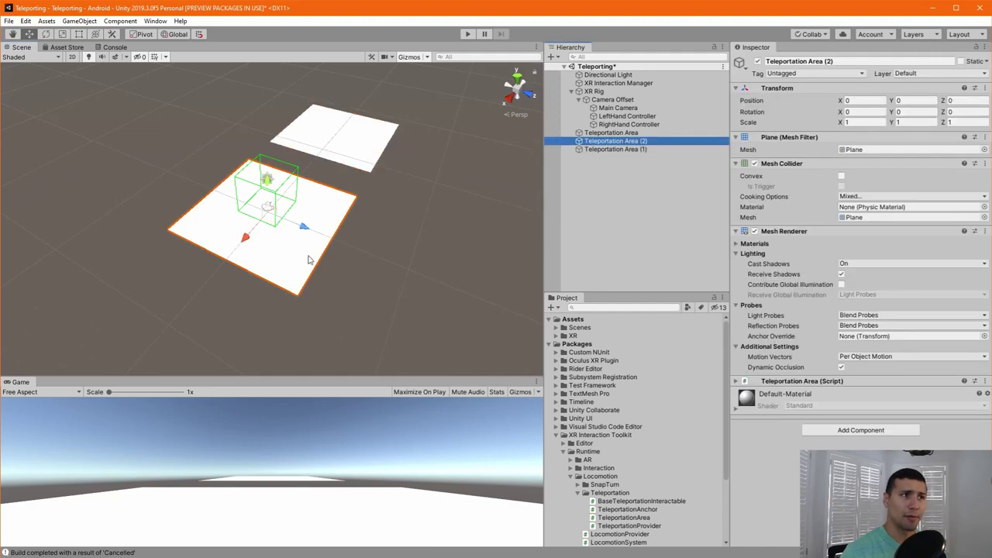
{"action": "left_click_drag", "start_coordinate": [283, 217], "coordinate": [496, 172]}
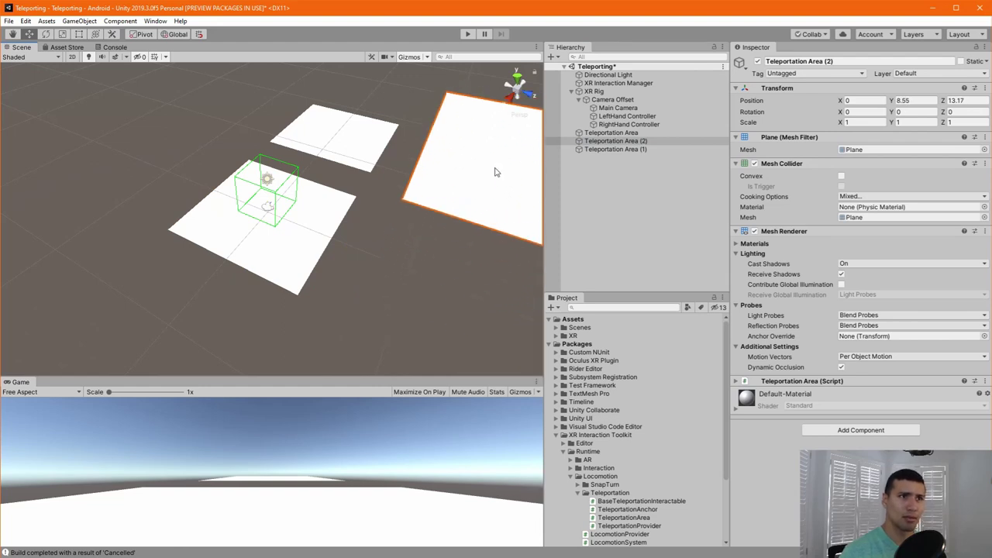
{"action": "key", "text": "ctrl+z"}
{"action": "left_click_drag", "start_coordinate": [463, 335], "coordinate": [505, 185]}
{"action": "left_click", "coordinate": [611, 133]}
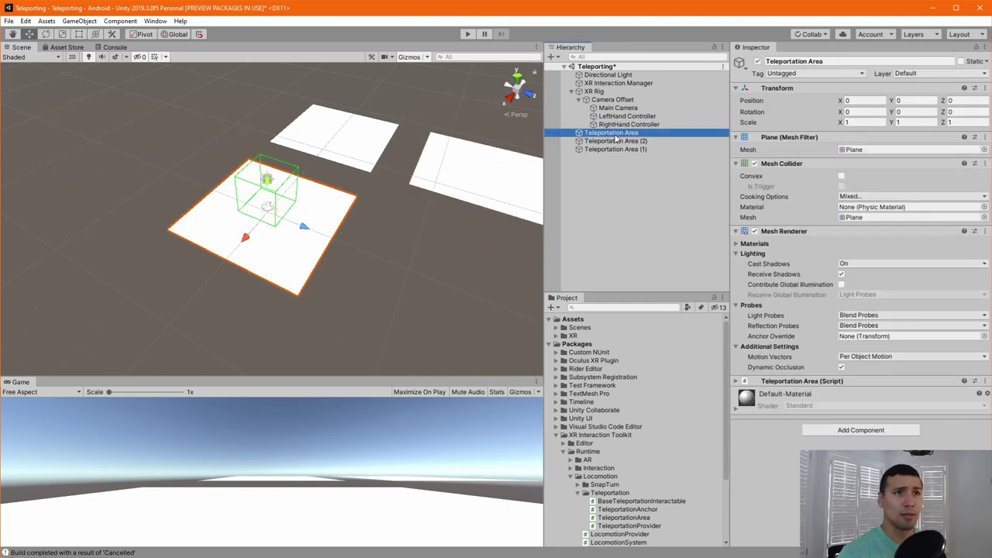
Create a Teleportation Anchor from GameObject > XR and move it to the far back-left
{"action": "left_click", "coordinate": [80, 21]}
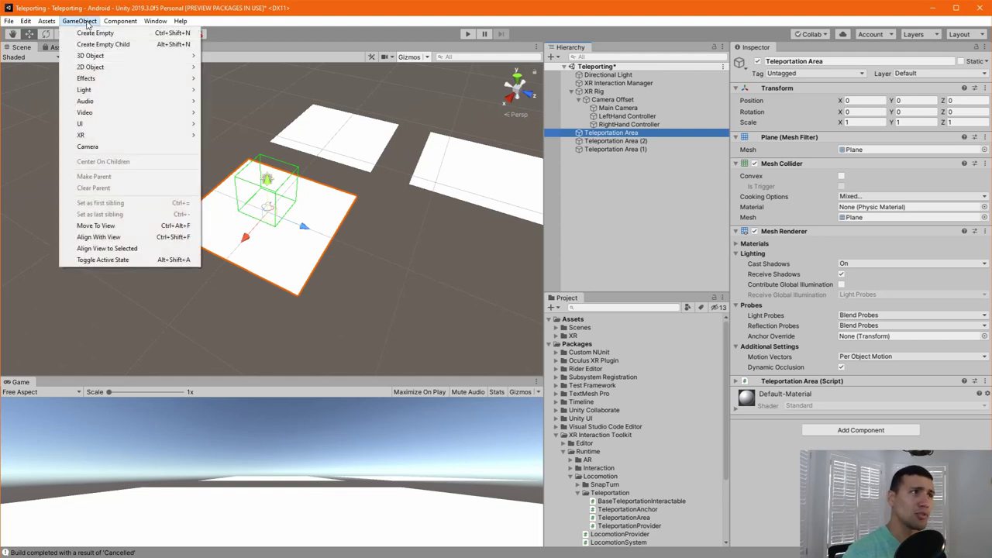
{"action": "mouse_move", "coordinate": [97, 137]}
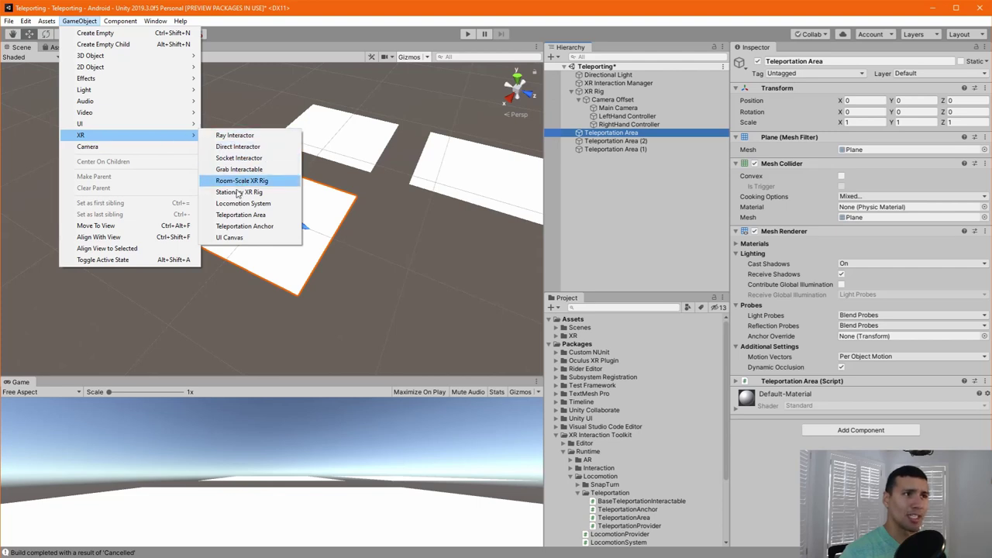
{"action": "left_click", "coordinate": [258, 226]}
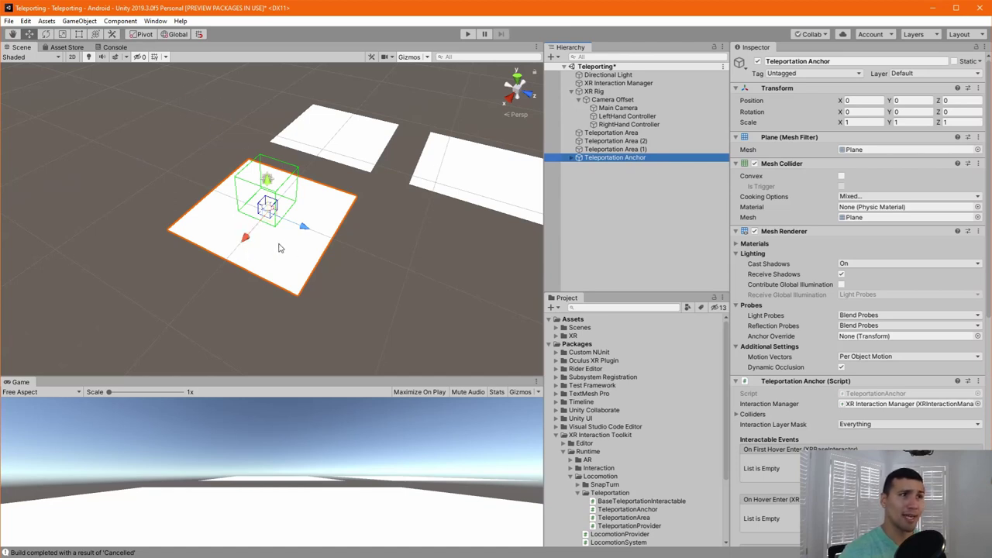
{"action": "left_click_drag", "start_coordinate": [295, 236], "coordinate": [248, 143]}
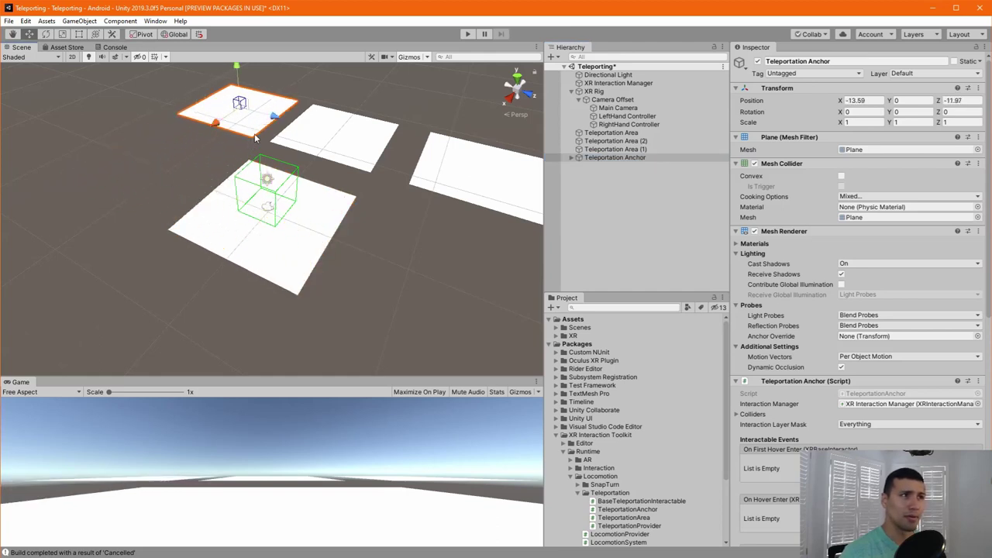
{"action": "left_click", "coordinate": [648, 188]}
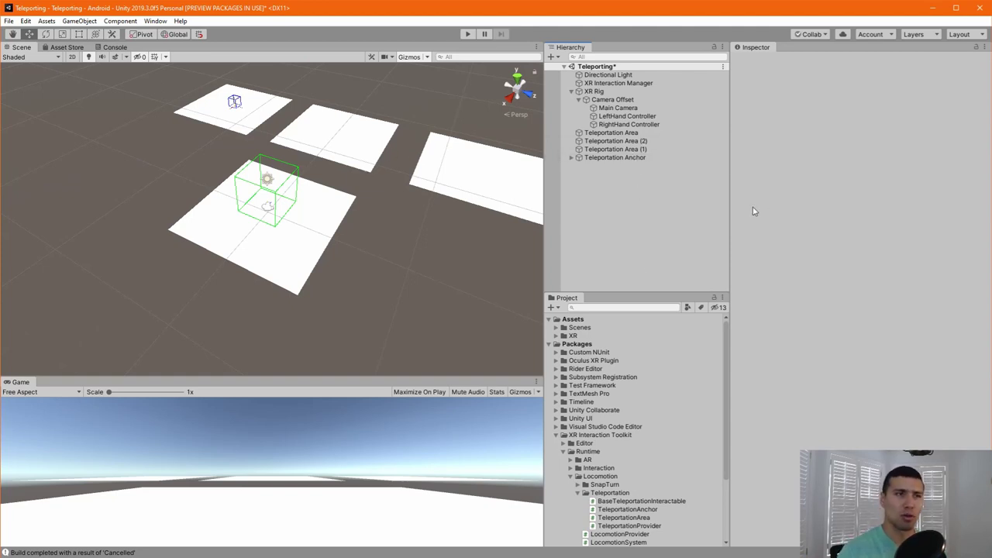
Create a new folder named Materials under Assets
{"action": "left_click", "coordinate": [550, 343]}
{"action": "left_click", "coordinate": [572, 320]}
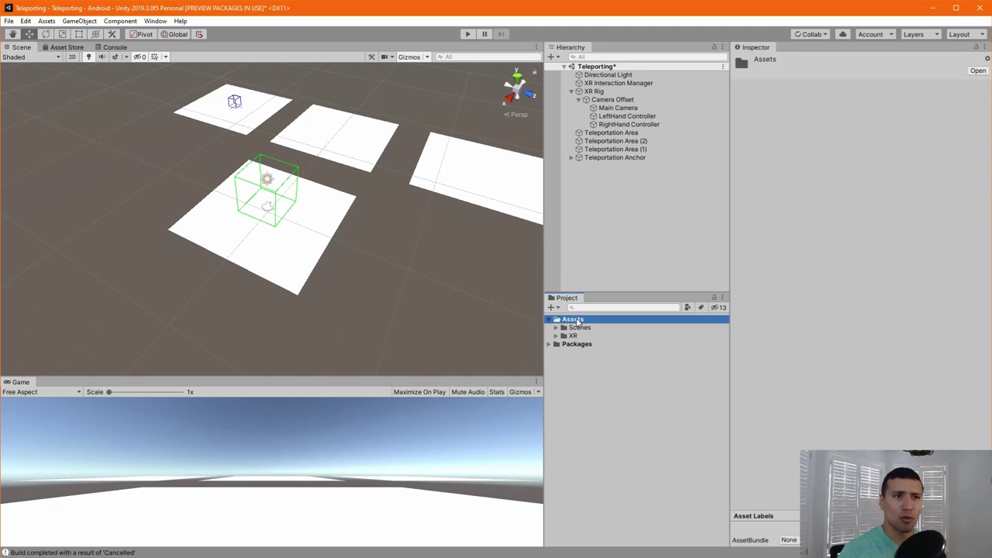
{"action": "right_click", "coordinate": [576, 320]}
{"action": "mouse_move", "coordinate": [643, 327]}
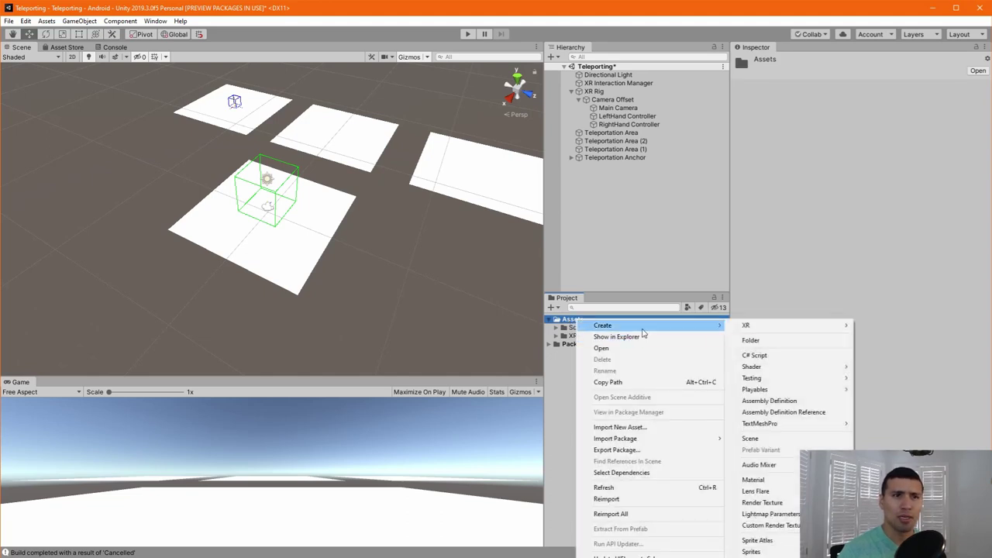
{"action": "left_click", "coordinate": [751, 341]}
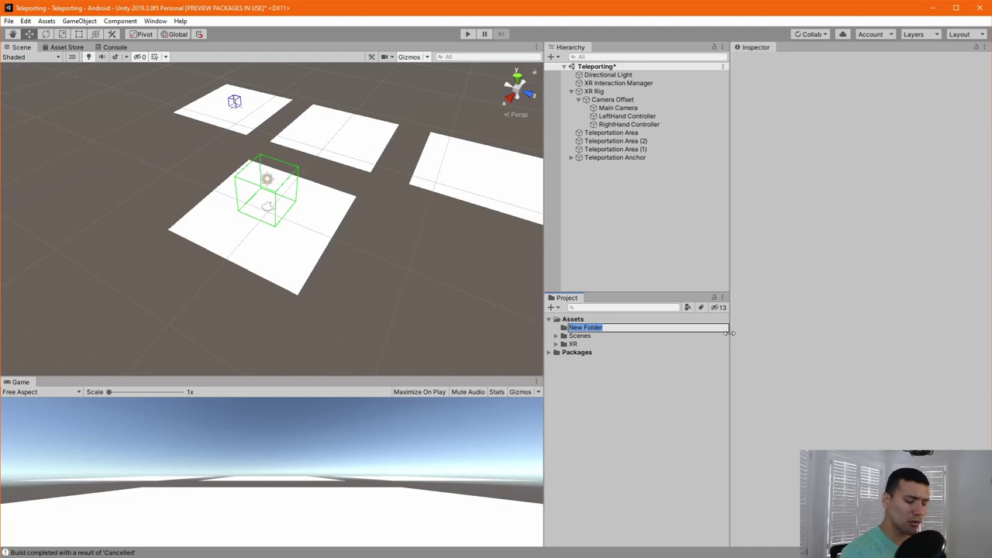
{"action": "type", "text": "Materials"}
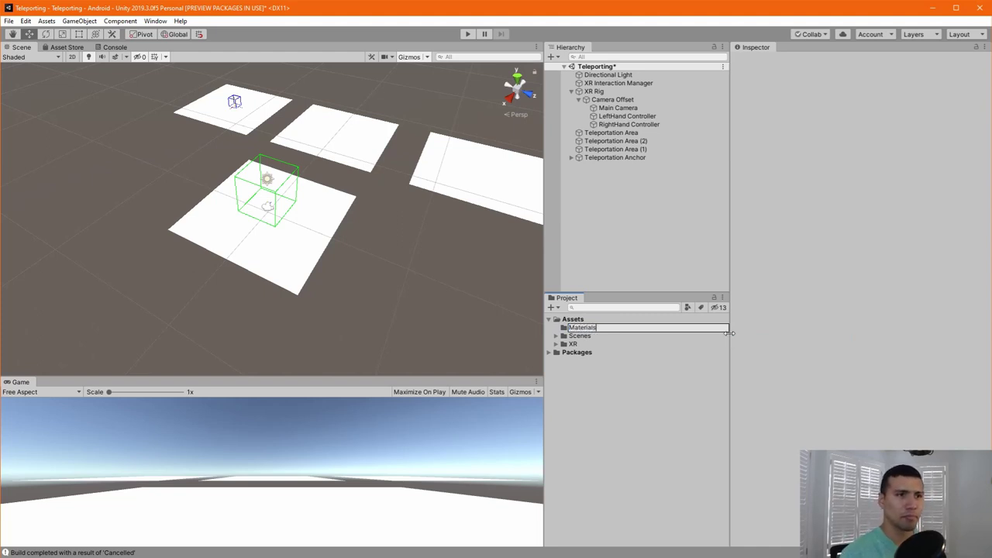
{"action": "key", "text": "Return"}
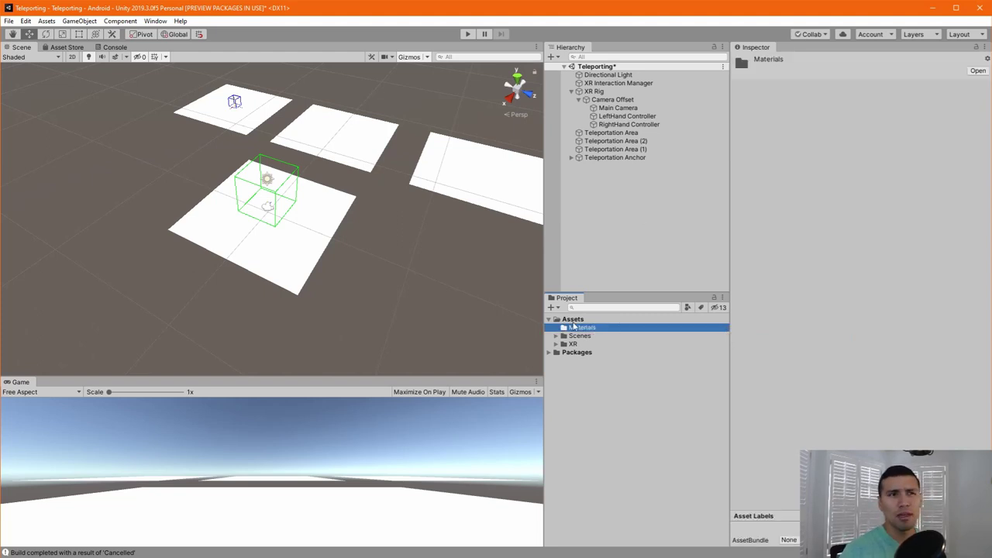
Create a new material named Red in the Materials folder
{"action": "right_click", "coordinate": [588, 325]}
{"action": "mouse_move", "coordinate": [606, 334]}
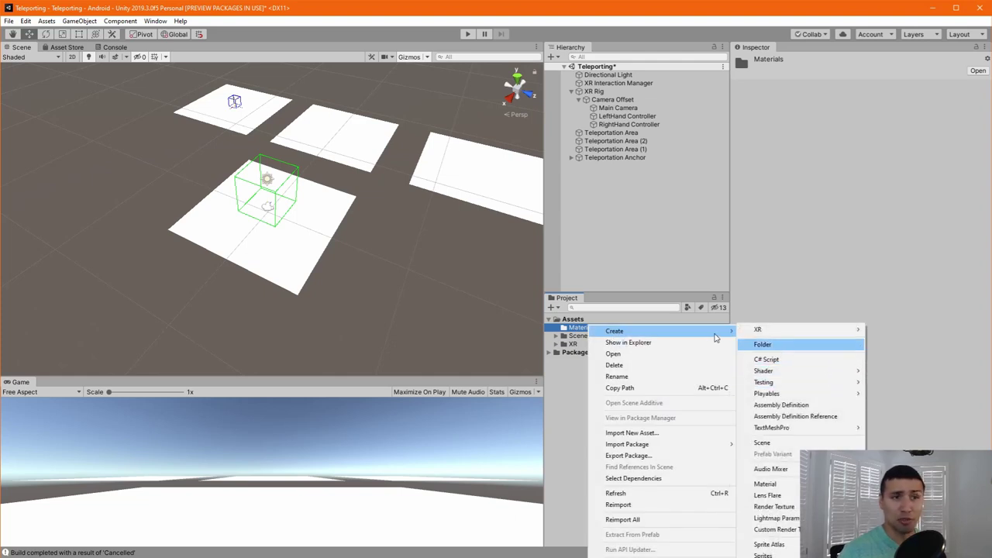
{"action": "mouse_move", "coordinate": [821, 374]}
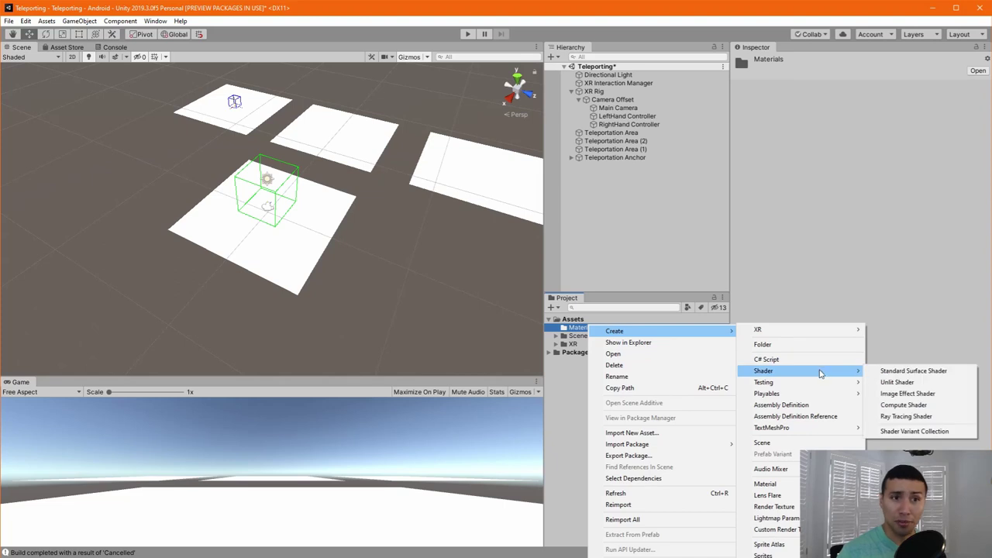
{"action": "left_click", "coordinate": [782, 486]}
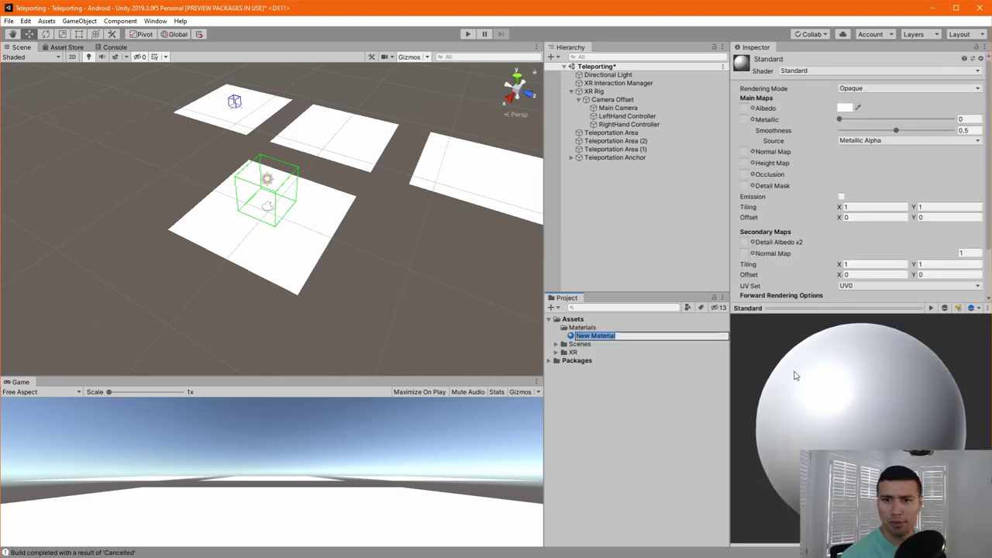
{"action": "type", "text": "Red"}
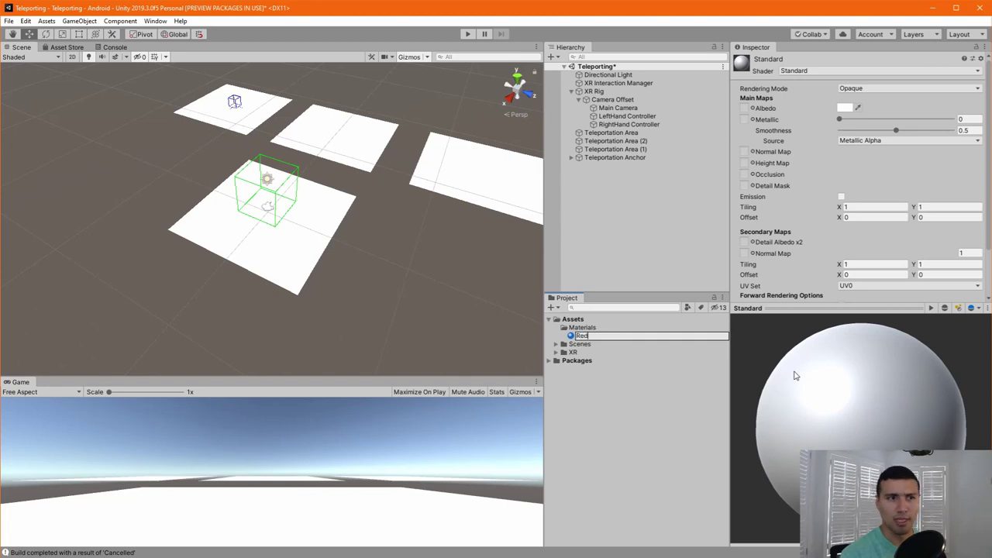
{"action": "key", "text": "Return"}
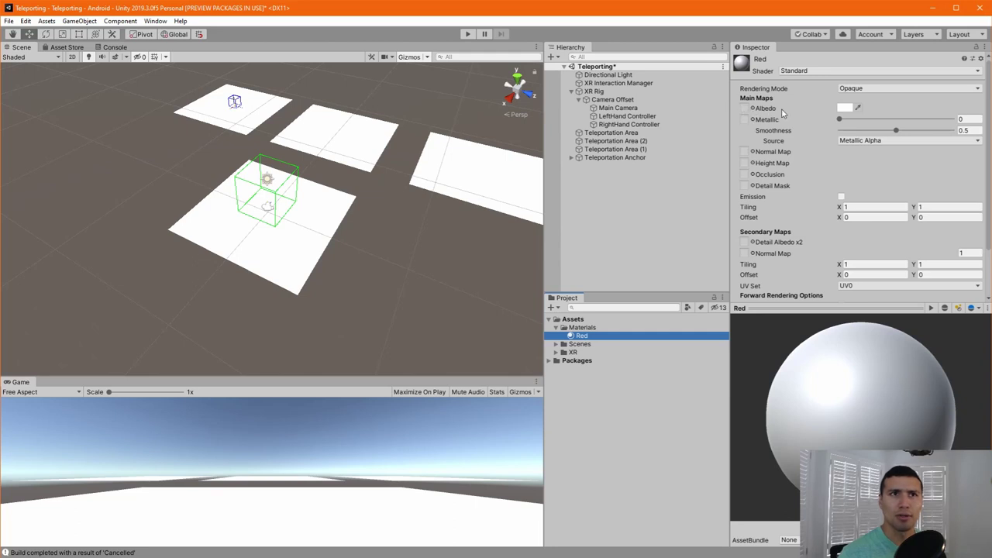
Set the Red material's albedo colour to dark red (A60000)
{"action": "left_click", "coordinate": [849, 110]}
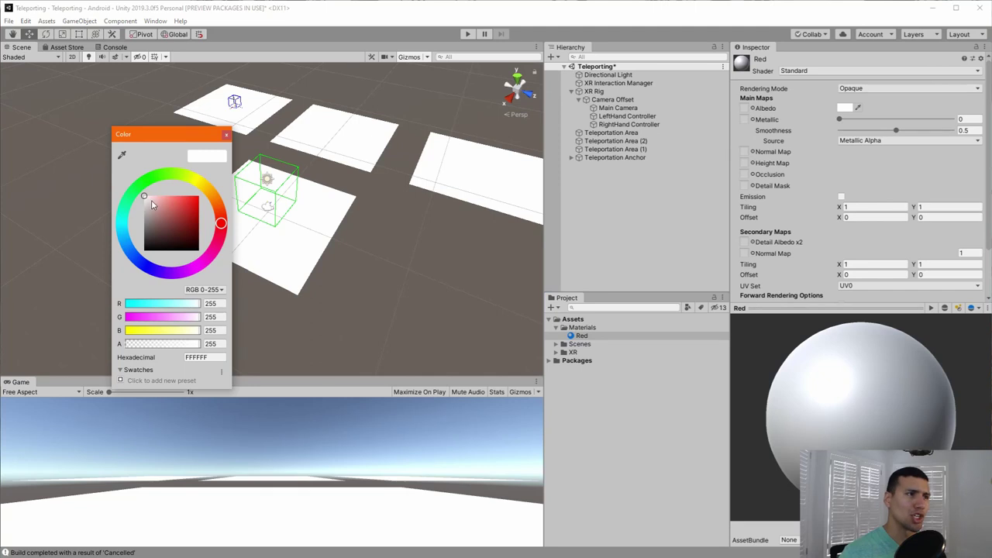
{"action": "mouse_move", "coordinate": [153, 204]}
{"action": "left_mouse_down"}
{"action": "mouse_move", "coordinate": [200, 198]}
{"action": "mouse_move", "coordinate": [176, 188]}
{"action": "mouse_move", "coordinate": [209, 194]}
{"action": "mouse_move", "coordinate": [218, 221]}
{"action": "left_mouse_up"}
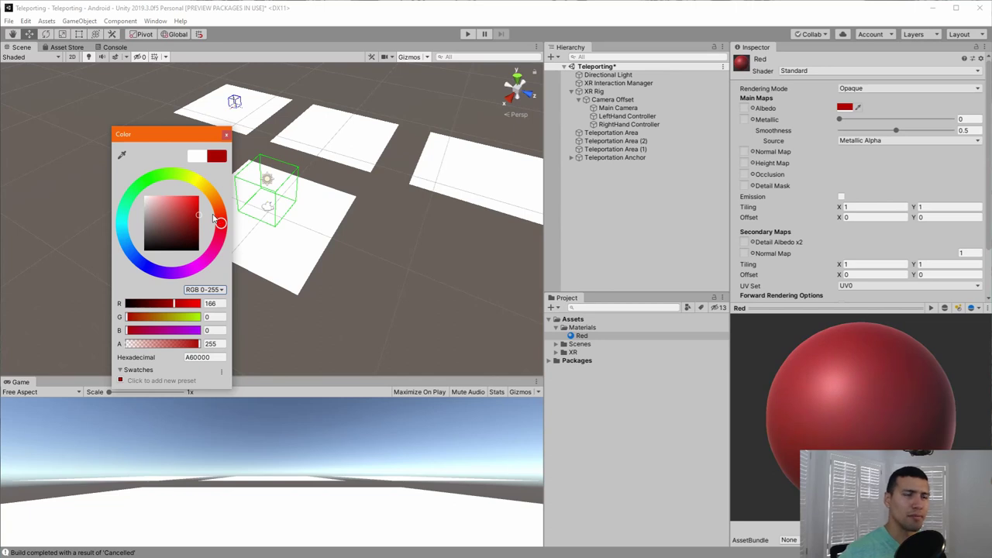
{"action": "left_click", "coordinate": [204, 289]}
{"action": "key", "text": "Escape"}
Create another material in Materials and name it Green
{"action": "right_click", "coordinate": [587, 329]}
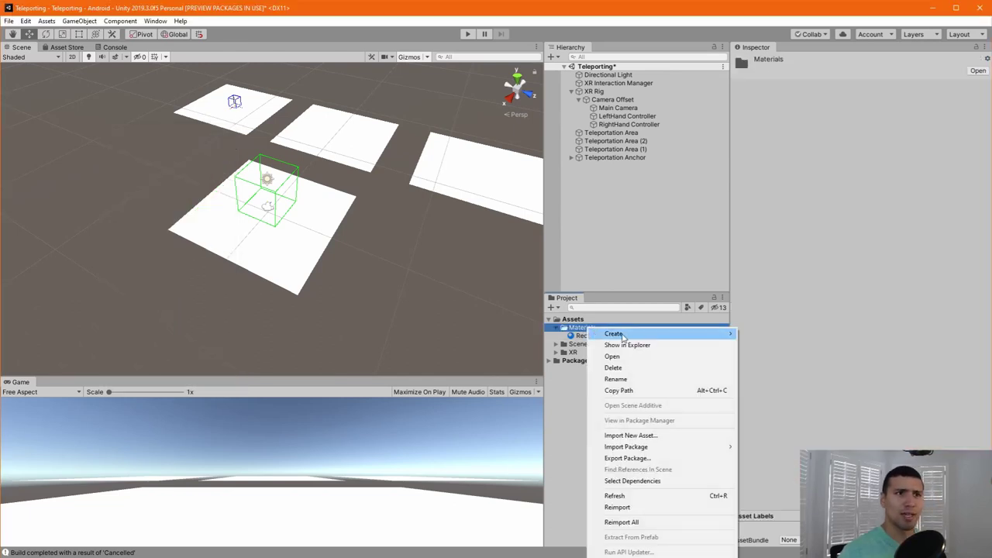
{"action": "mouse_move", "coordinate": [624, 335]}
{"action": "mouse_move", "coordinate": [828, 336]}
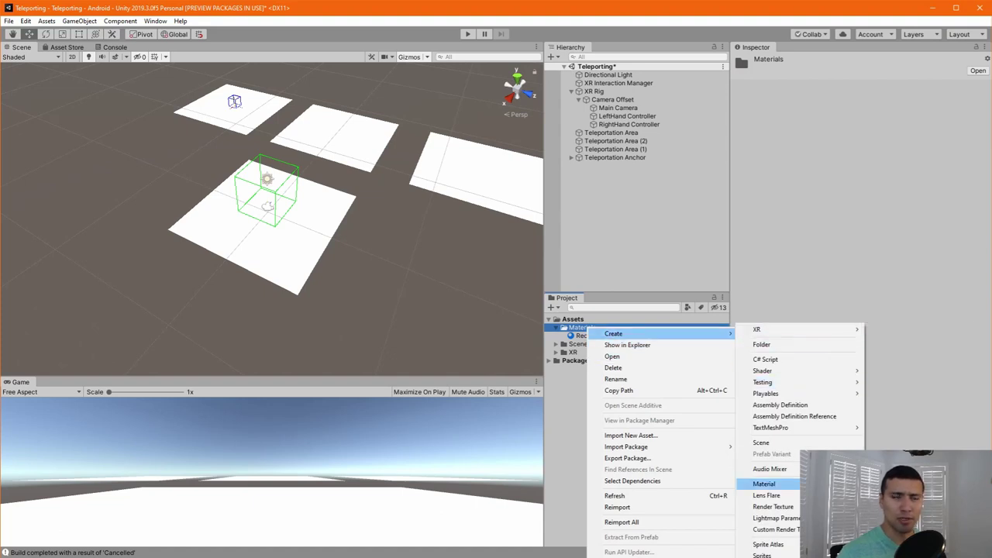
{"action": "left_click", "coordinate": [763, 484]}
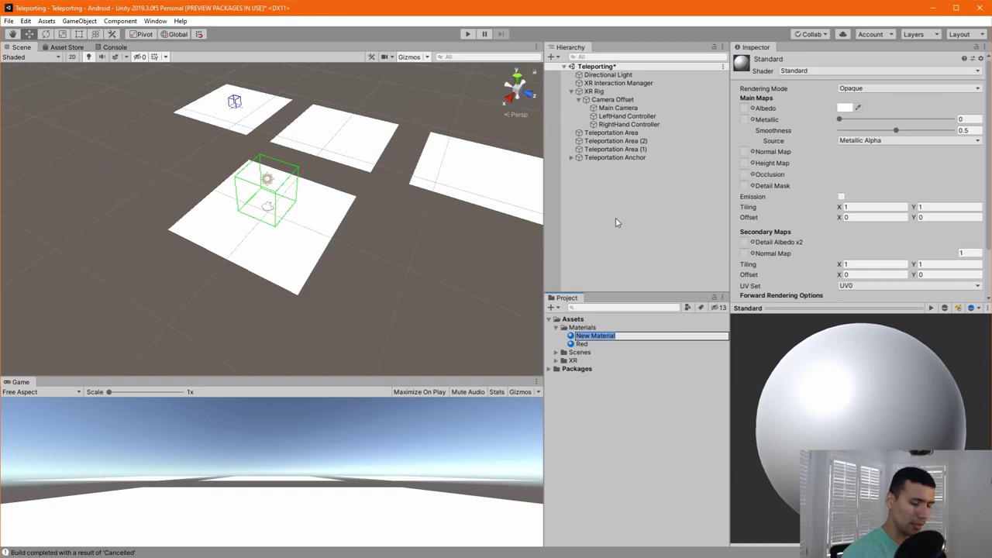
{"action": "type", "text": "Green"}
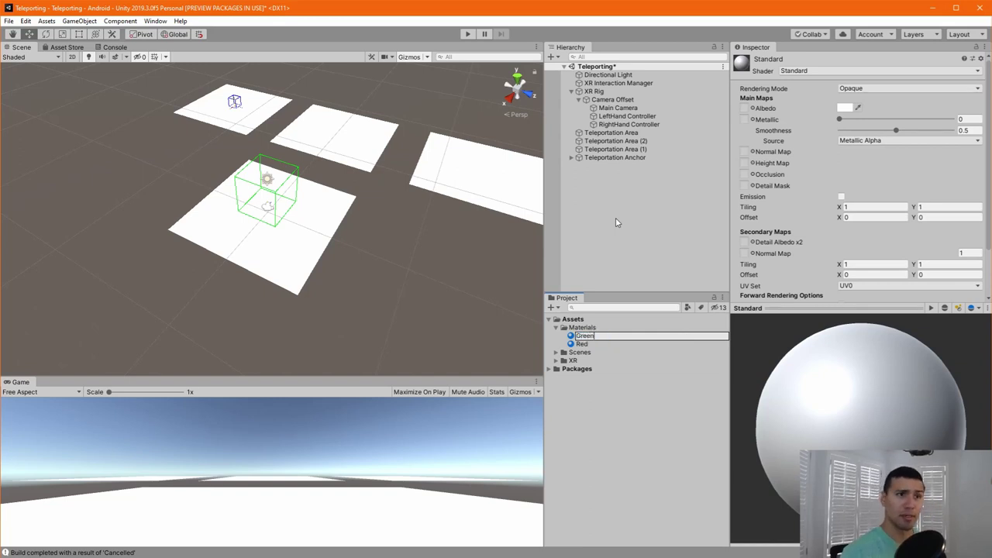
{"action": "key", "text": "Return"}
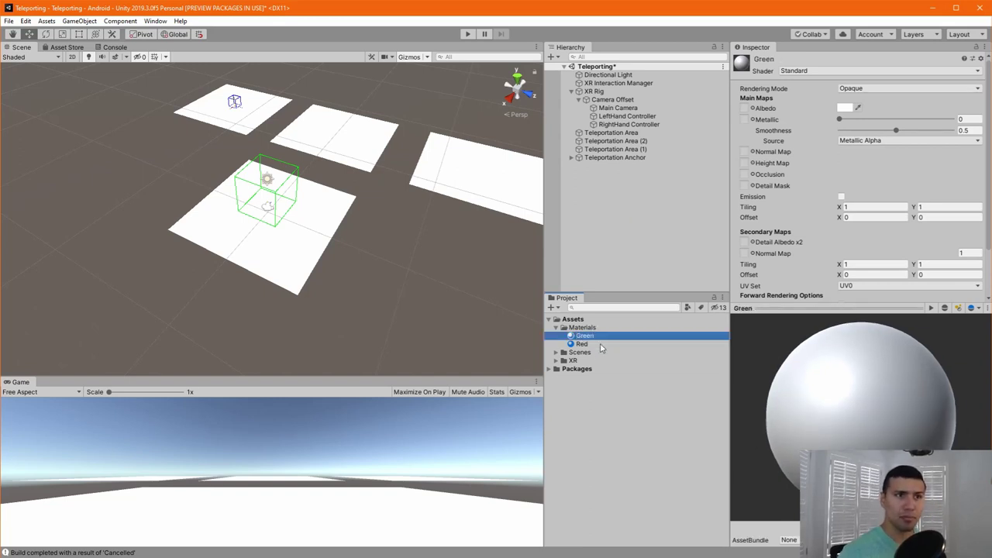
Set the Green material's albedo to a saturated green (099100)
{"action": "left_click", "coordinate": [845, 108]}
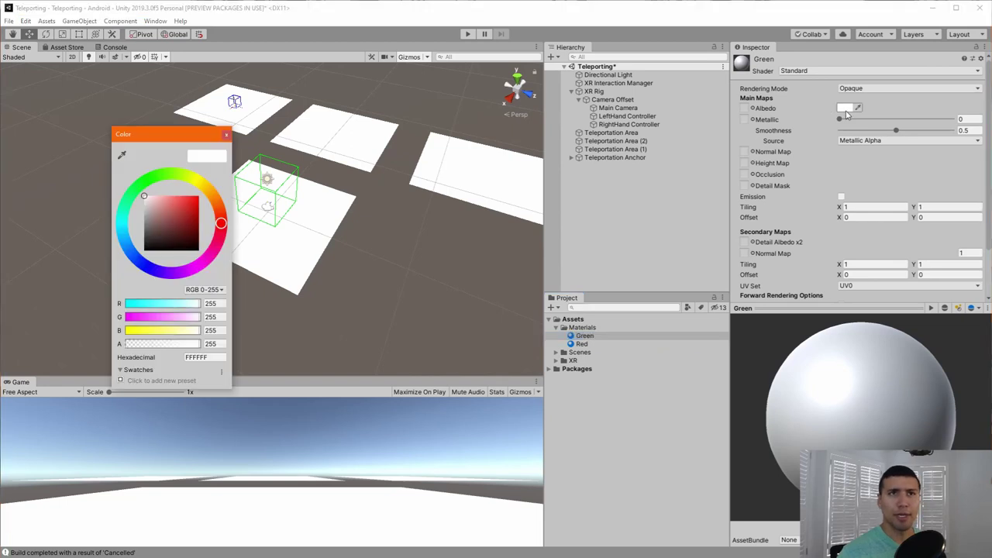
{"action": "left_click_drag", "start_coordinate": [164, 182], "coordinate": [150, 179]}
{"action": "left_click_drag", "start_coordinate": [197, 211], "coordinate": [207, 223]}
{"action": "left_click", "coordinate": [225, 135]}
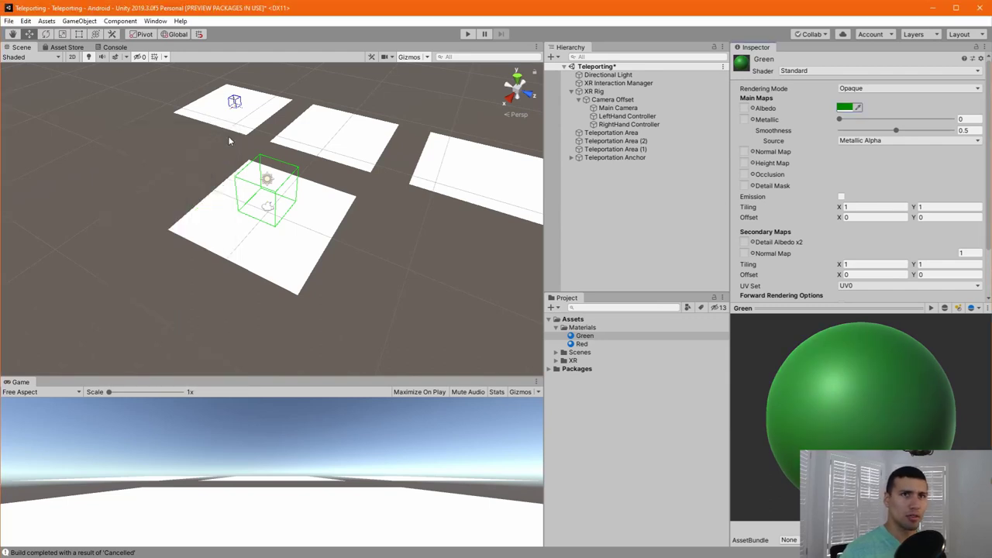
{"action": "left_click", "coordinate": [609, 341]}
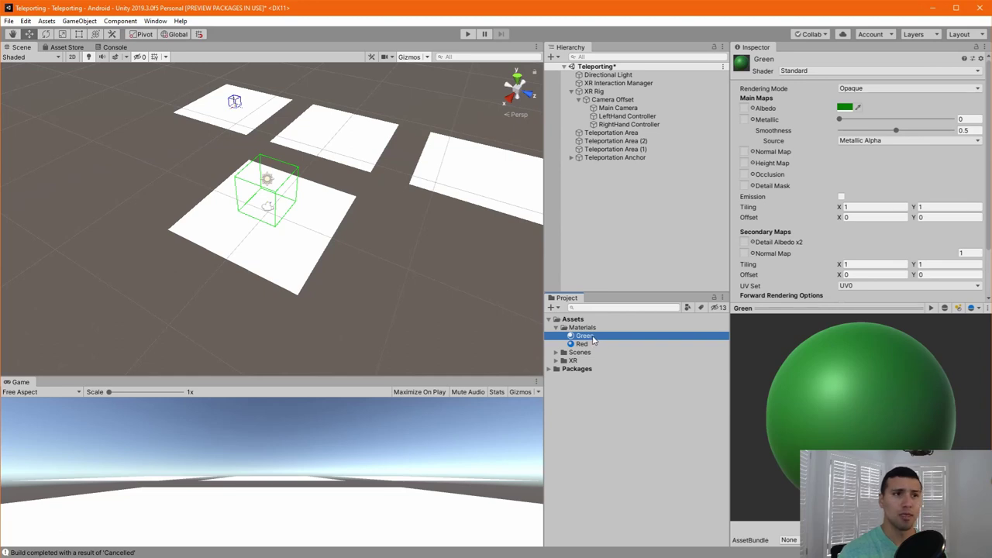
Apply the Green material to the three Teleportation Area planes
{"action": "left_click_drag", "start_coordinate": [593, 339], "coordinate": [602, 138]}
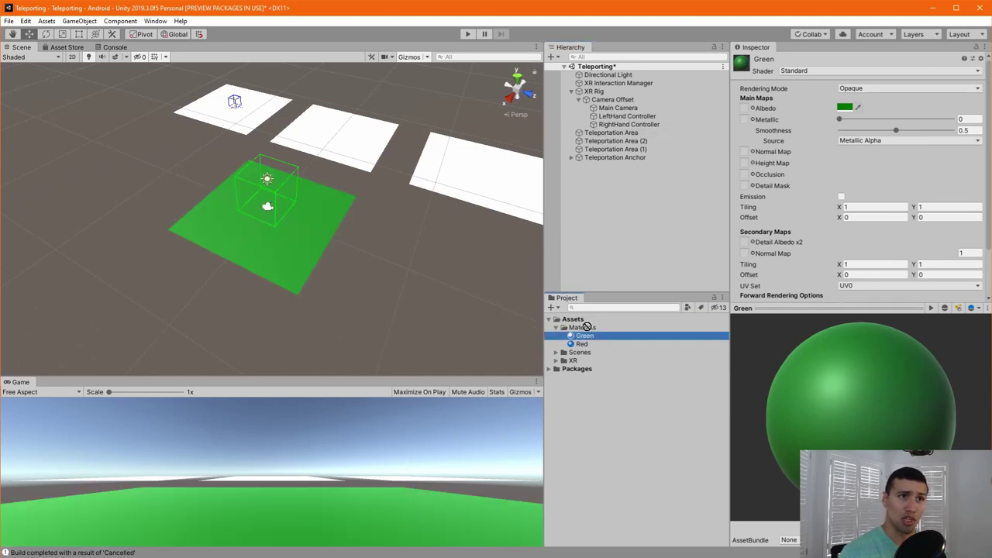
{"action": "left_click_drag", "start_coordinate": [587, 326], "coordinate": [620, 144]}
{"action": "left_click_drag", "start_coordinate": [583, 336], "coordinate": [616, 149]}
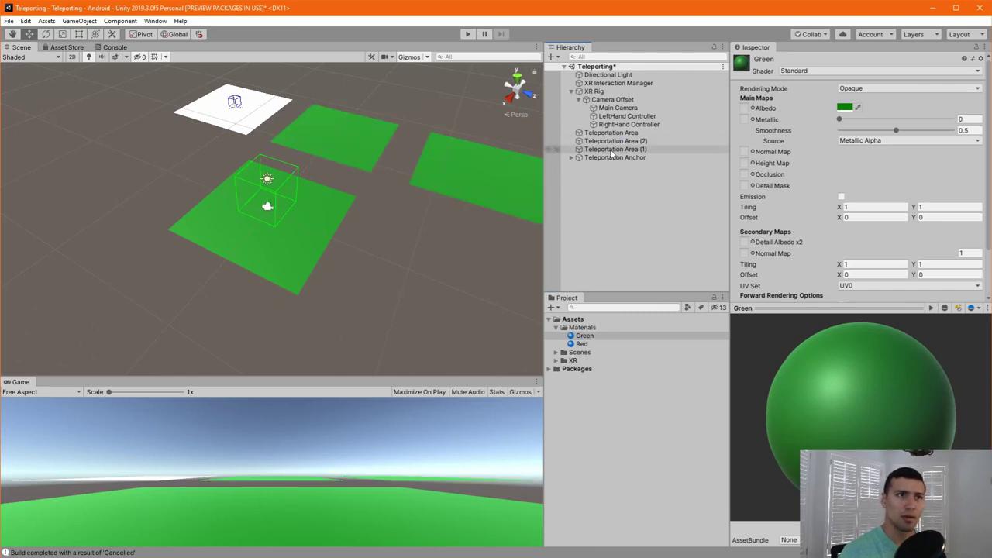
Apply the Red material to the Teleportation Anchor plane
{"action": "left_click", "coordinate": [582, 345]}
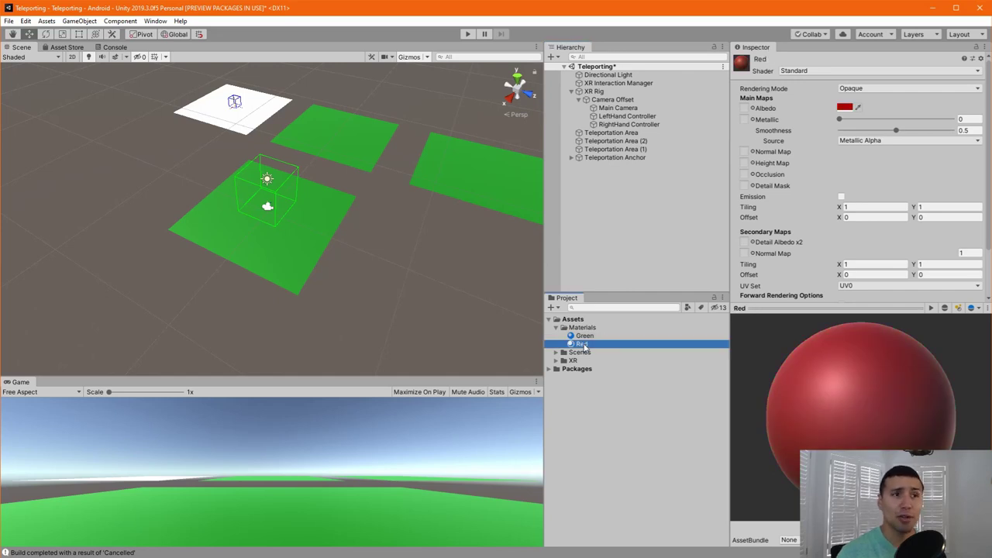
{"action": "left_click_drag", "start_coordinate": [582, 345], "coordinate": [609, 158]}
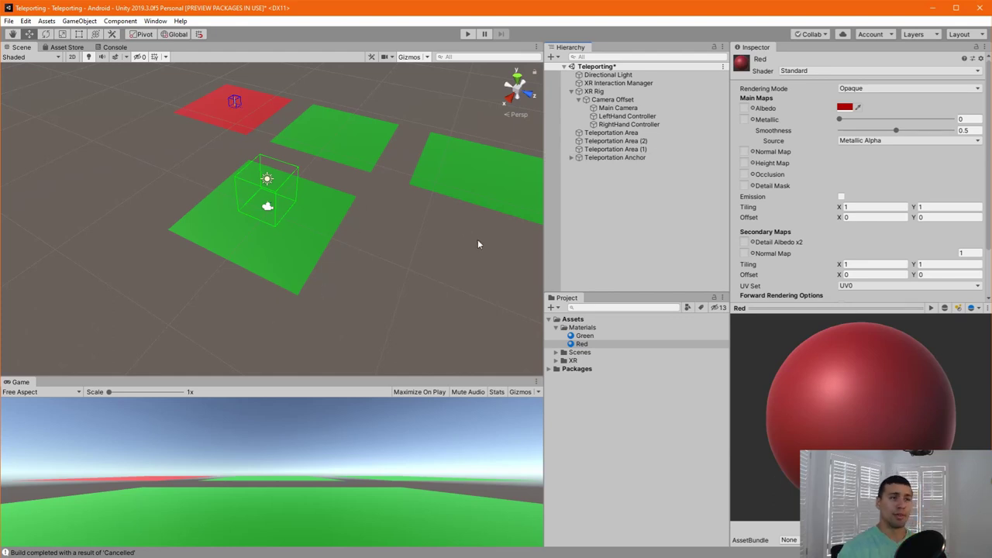
{"action": "scroll", "coordinate": [351, 257], "scroll_direction": "down", "scroll_amount": 2}
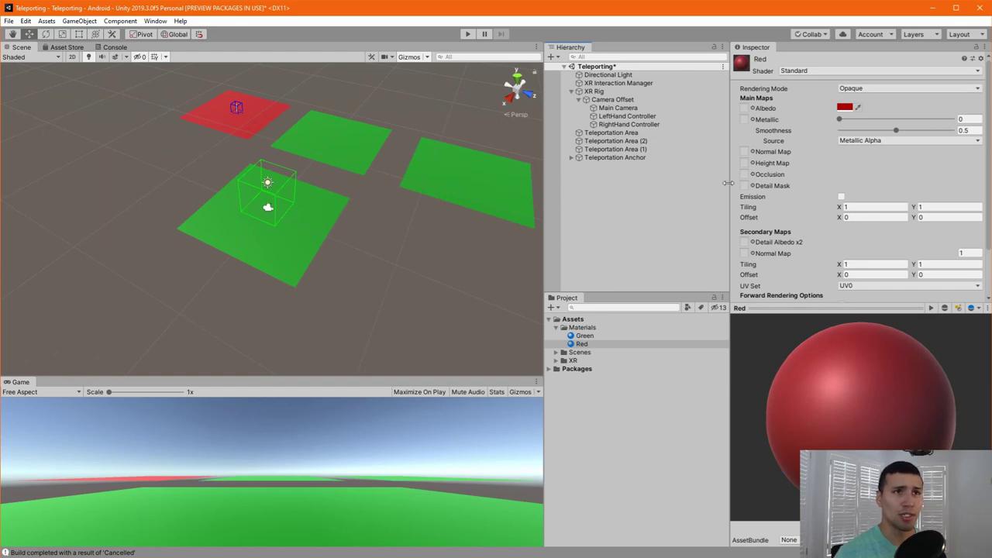
Check Teleportation Anchor's children, then inspect Teleportation Area's Mesh Collider, script and material
{"action": "left_click", "coordinate": [570, 159]}
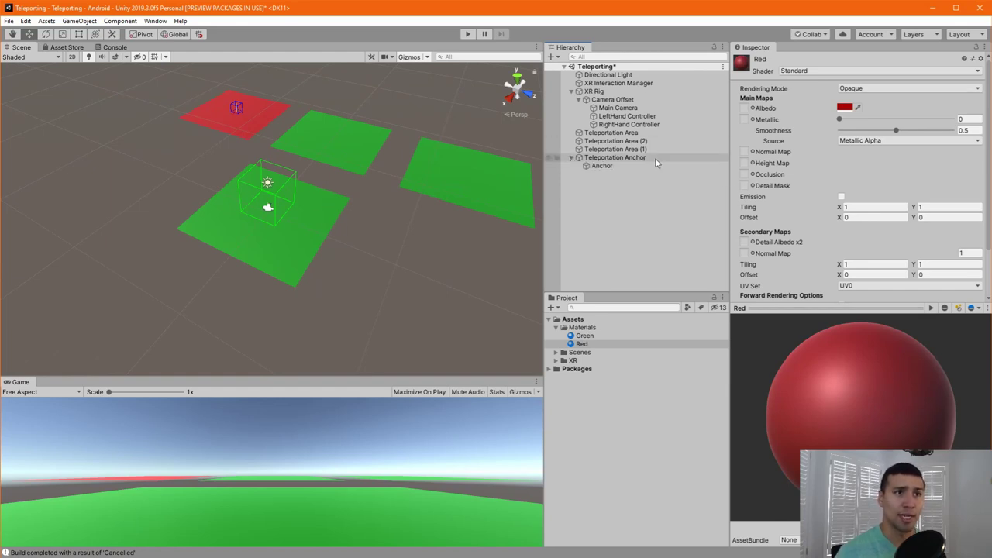
{"action": "left_click", "coordinate": [572, 158]}
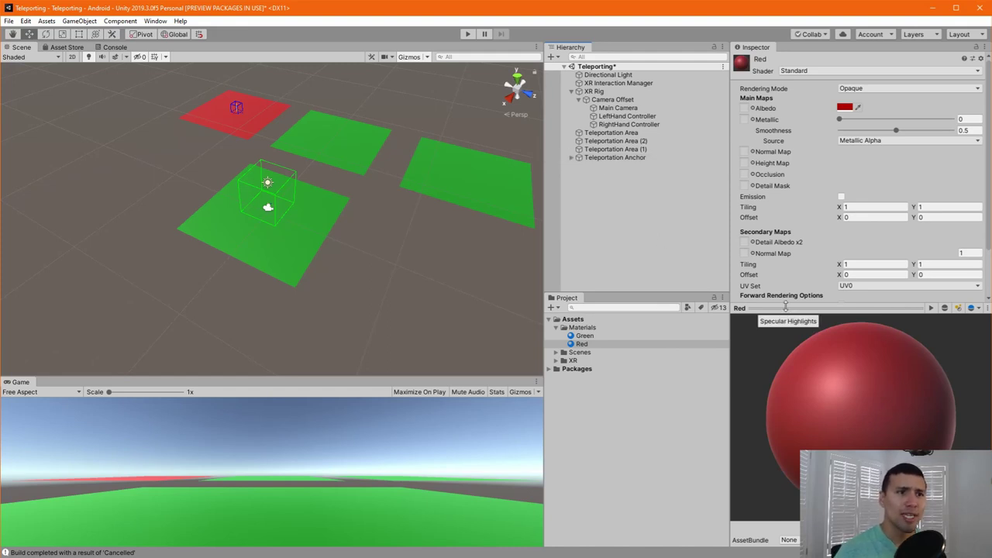
{"action": "left_click", "coordinate": [612, 133]}
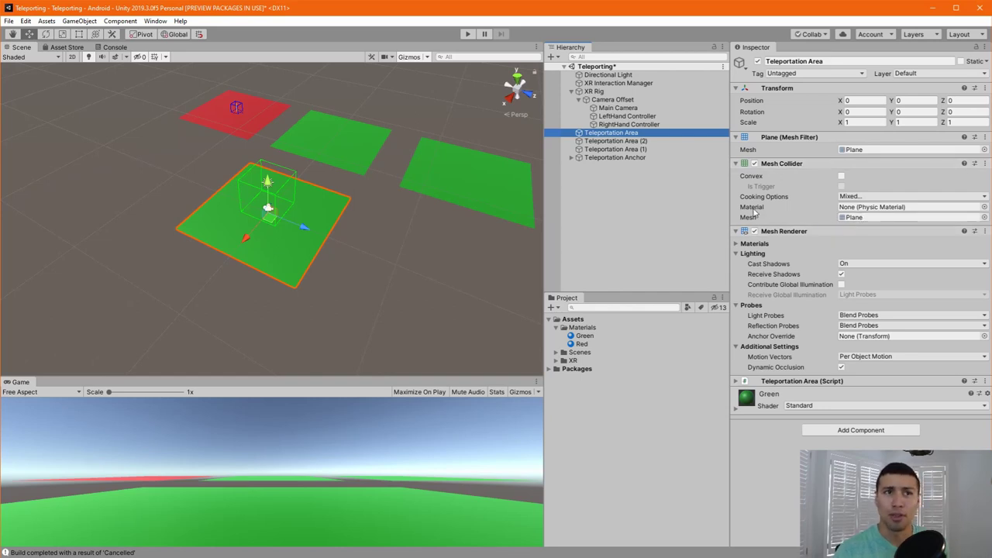
{"action": "double_click", "coordinate": [848, 218]}
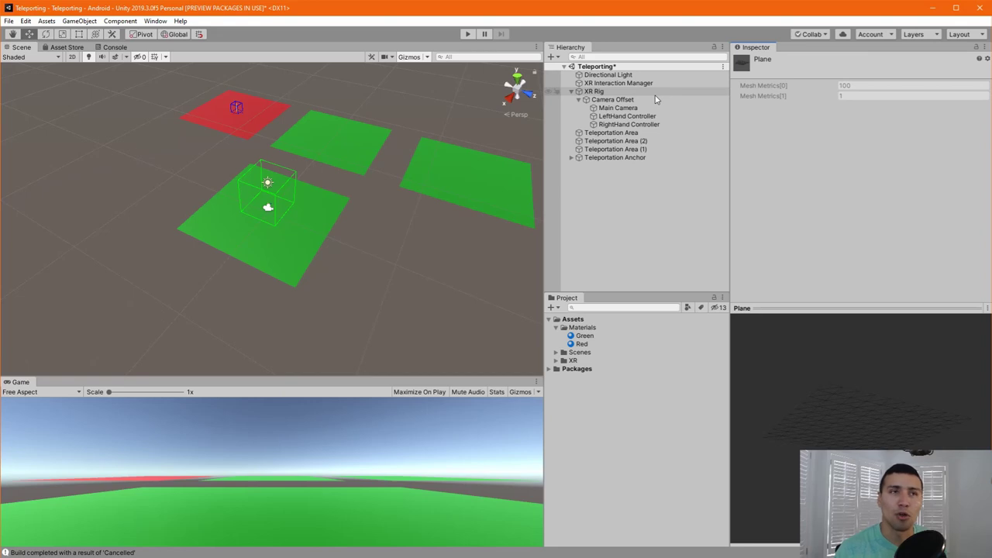
{"action": "left_click", "coordinate": [638, 132]}
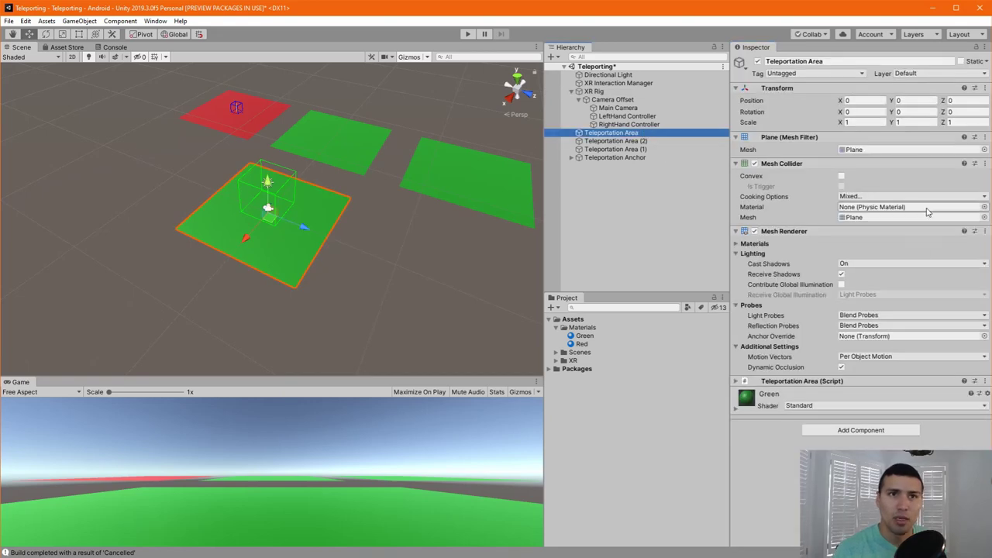
{"action": "left_click", "coordinate": [984, 218]}
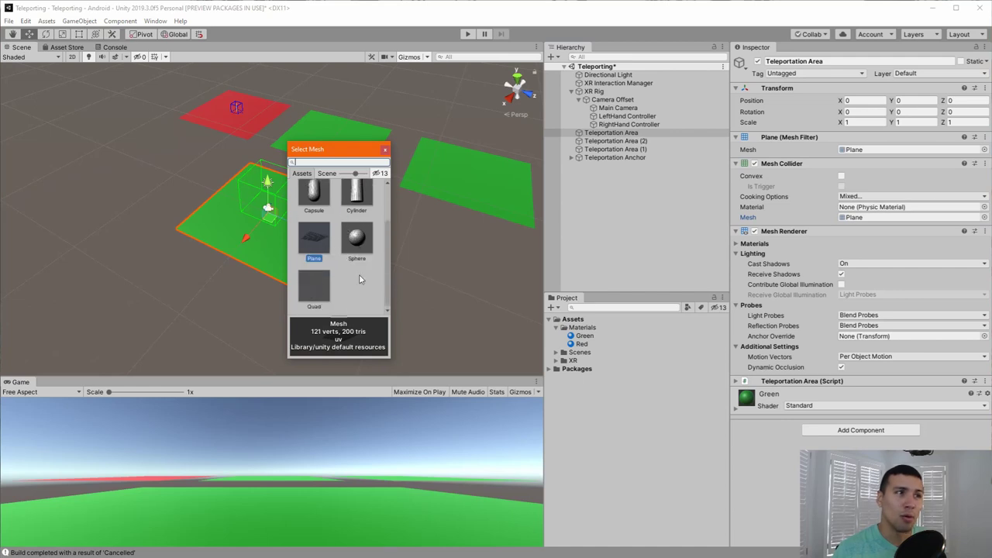
{"action": "left_click", "coordinate": [385, 150]}
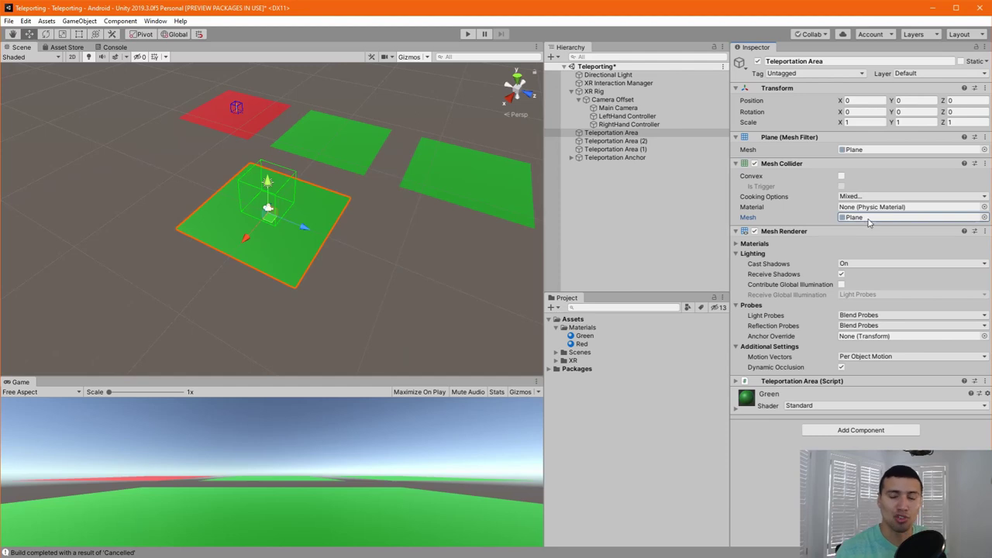
{"action": "scroll", "coordinate": [247, 272], "scroll_direction": "up", "scroll_amount": 3}
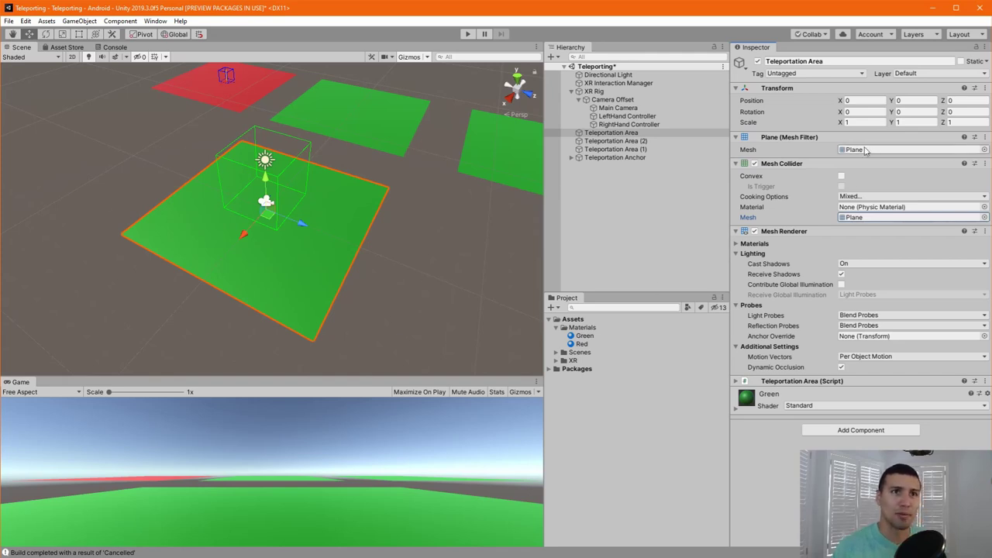
Switch the Teleportation Area's Mesh Collider mesh to Cylinder
{"action": "left_click", "coordinate": [985, 218]}
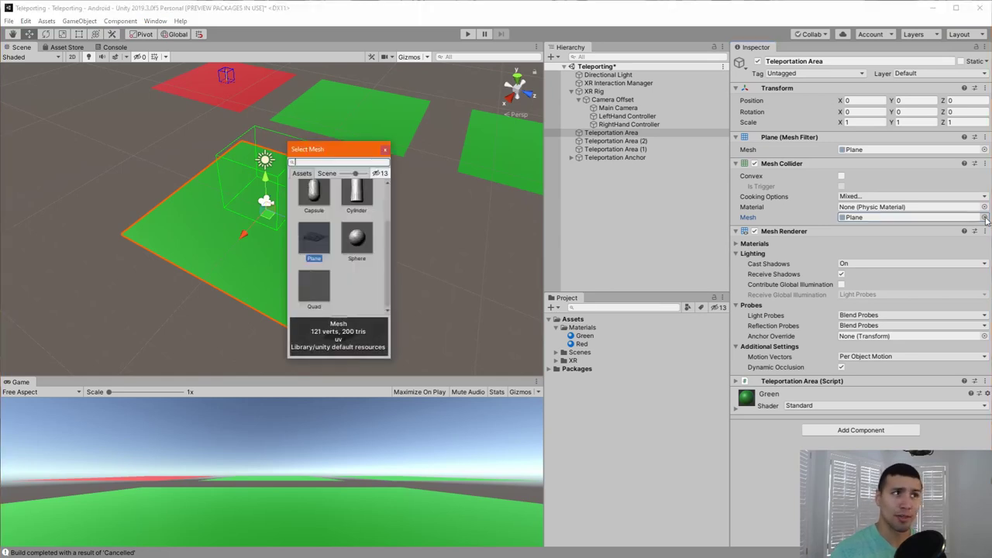
{"action": "scroll", "coordinate": [333, 288], "scroll_direction": "up", "scroll_amount": 2}
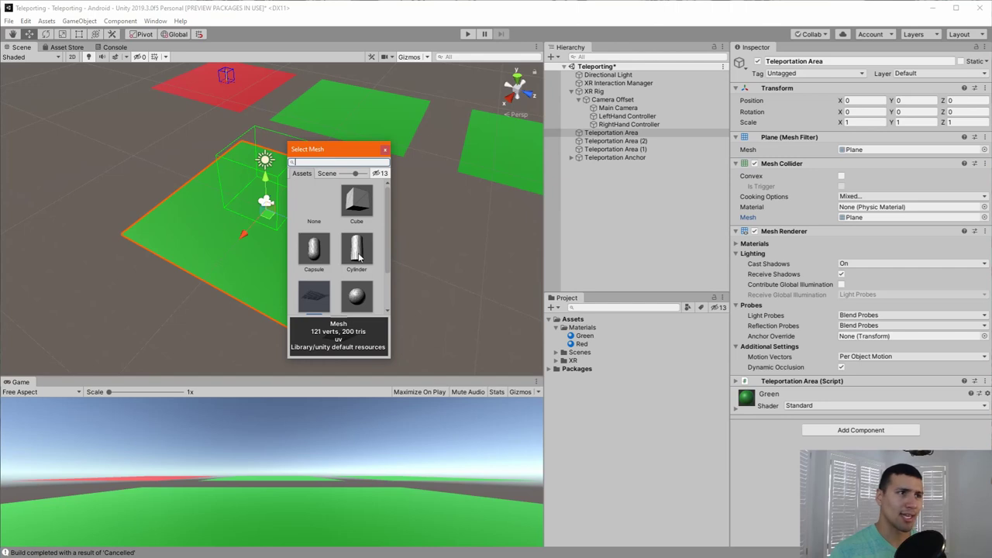
{"action": "left_click", "coordinate": [364, 257]}
{"action": "double_click", "coordinate": [353, 256]}
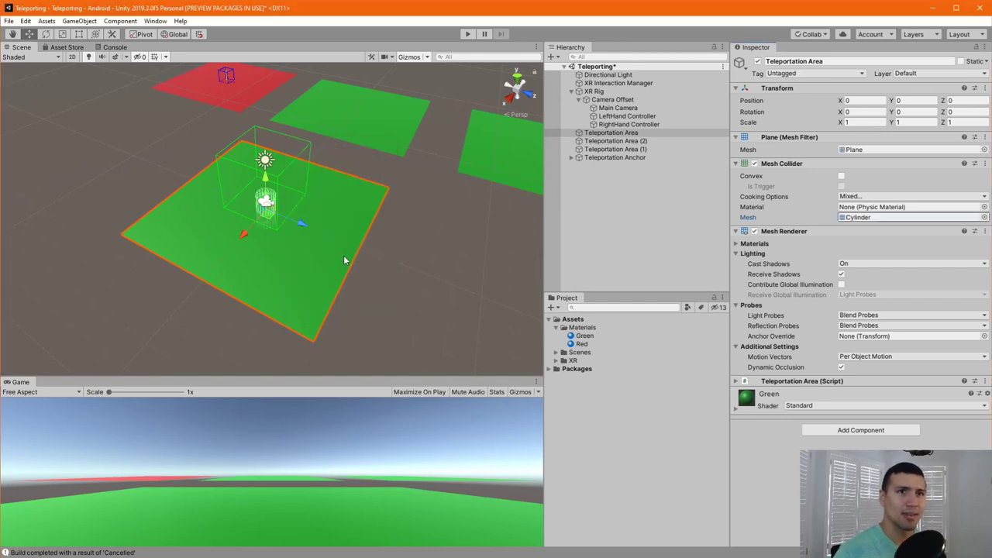
{"action": "scroll", "coordinate": [232, 257], "scroll_direction": "up", "scroll_amount": 5}
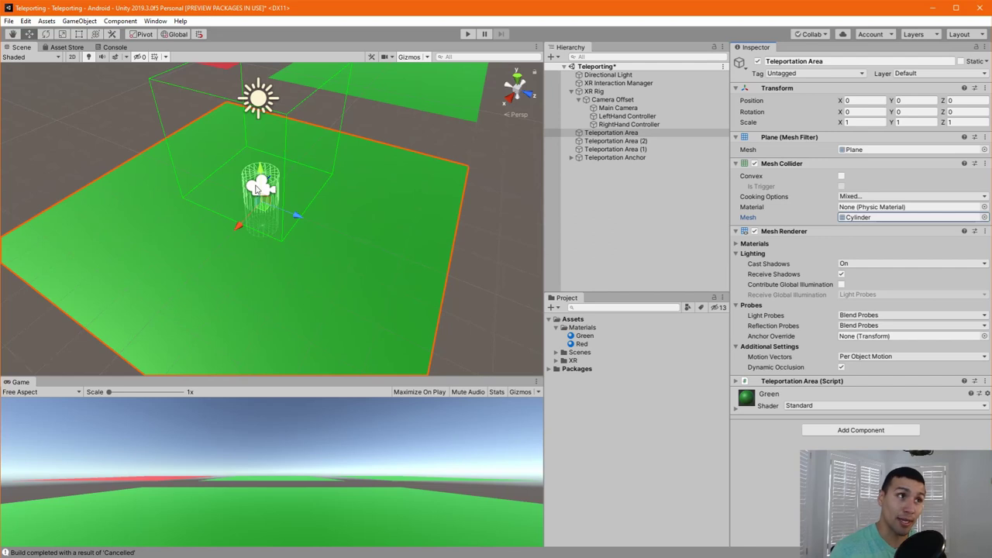
{"action": "scroll", "coordinate": [290, 223], "scroll_direction": "up", "scroll_amount": 4}
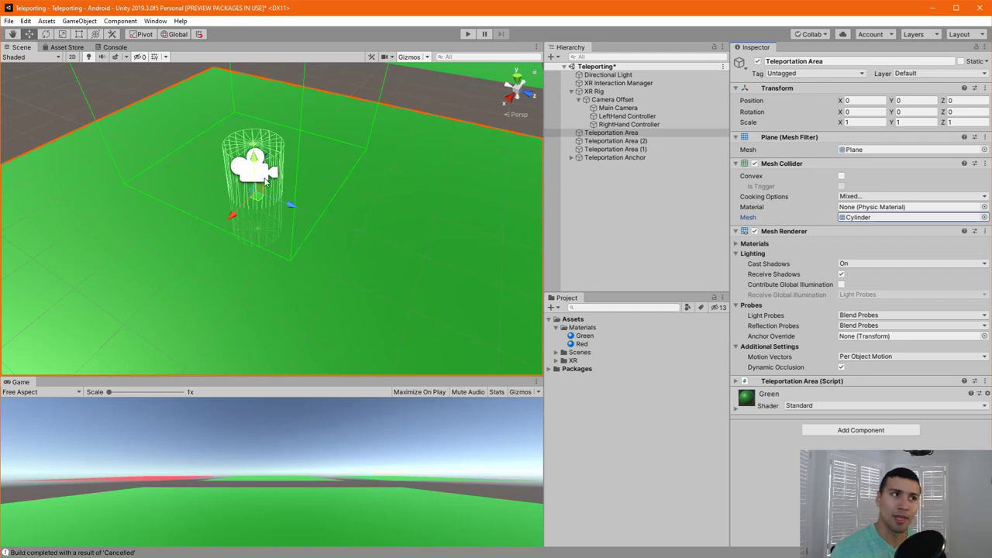
{"action": "scroll", "coordinate": [225, 260], "scroll_direction": "down", "scroll_amount": 5}
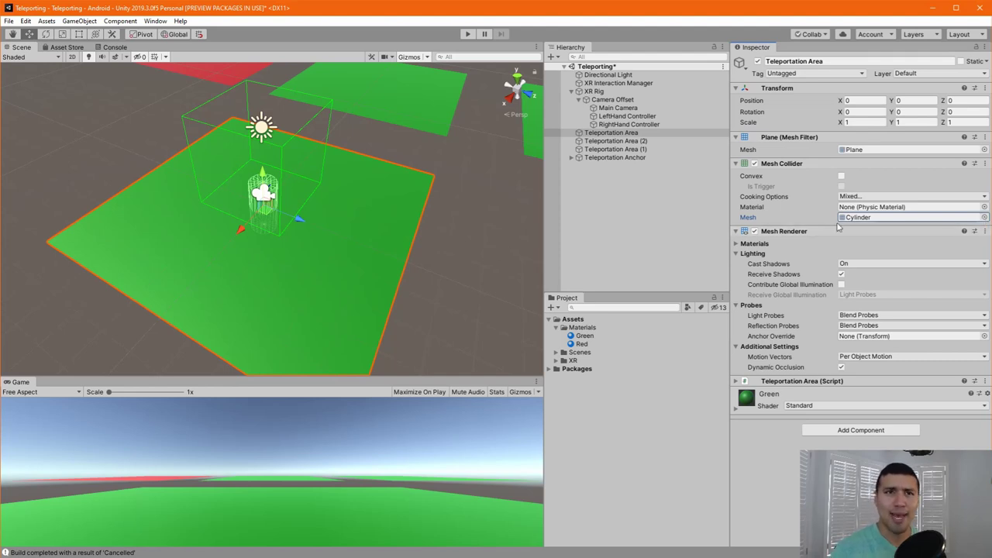
Set the Mesh Collider's mesh back to Plane
{"action": "left_click", "coordinate": [984, 218]}
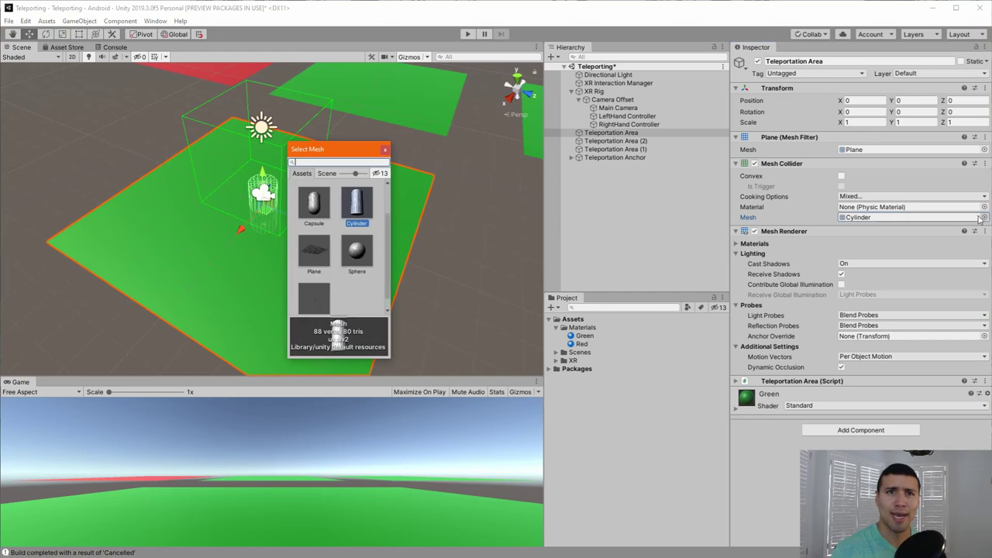
{"action": "left_click", "coordinate": [314, 252]}
{"action": "double_click", "coordinate": [321, 256]}
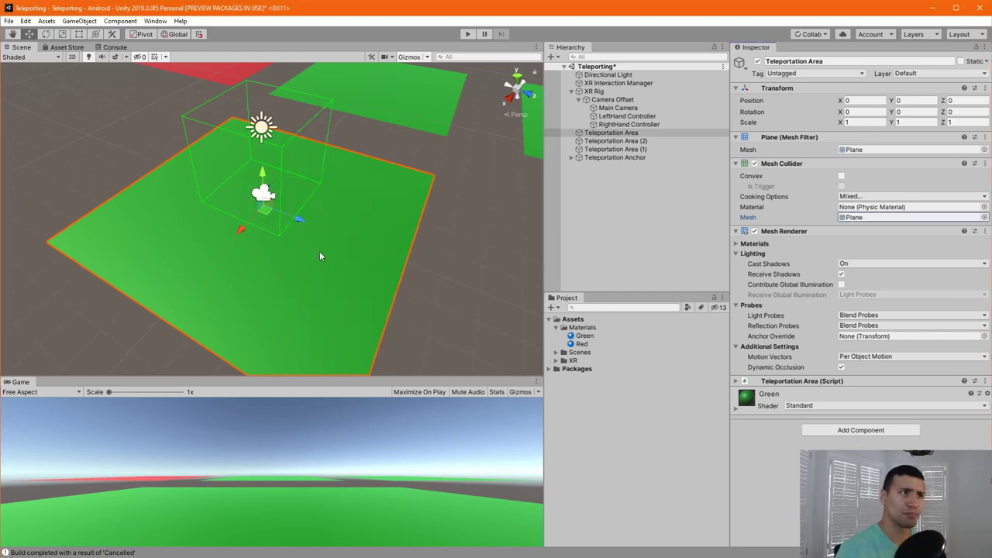
Expand and review the Teleportation Area object's Teleportation Area script settings
{"action": "left_click", "coordinate": [647, 133]}
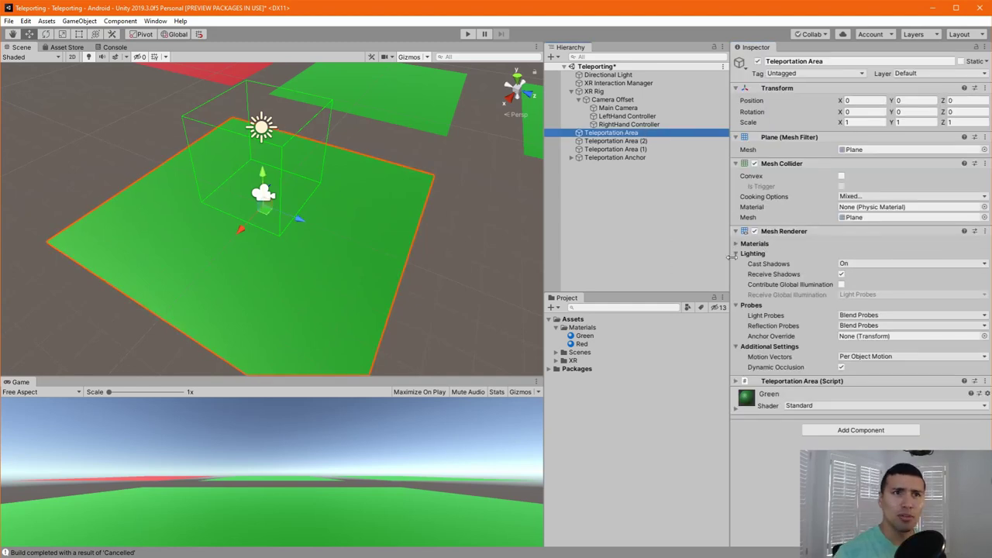
{"action": "left_click", "coordinate": [830, 381]}
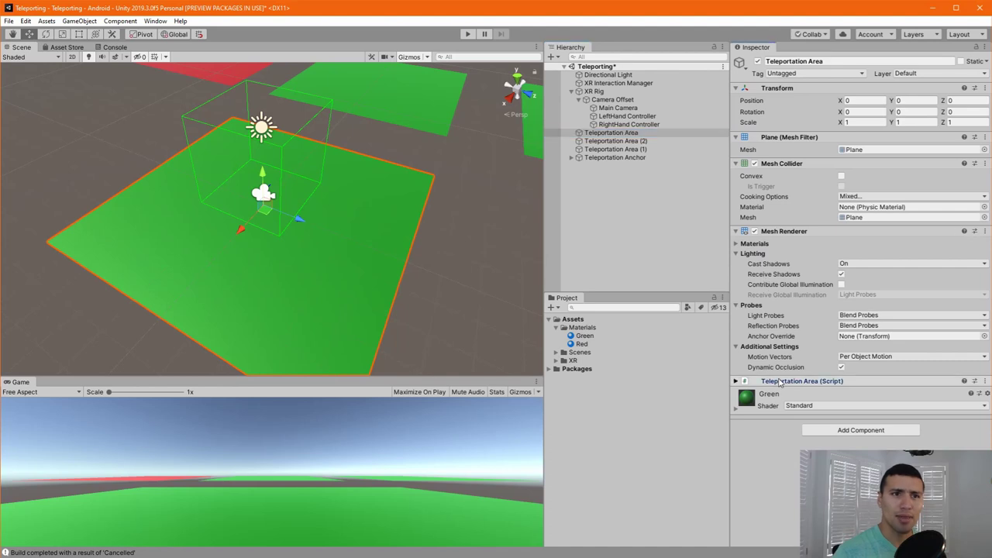
{"action": "scroll", "coordinate": [852, 256], "scroll_direction": "down", "scroll_amount": 10}
{"action": "scroll", "coordinate": [857, 276], "scroll_direction": "up", "scroll_amount": 9}
{"action": "scroll", "coordinate": [860, 287], "scroll_direction": "down", "scroll_amount": 5}
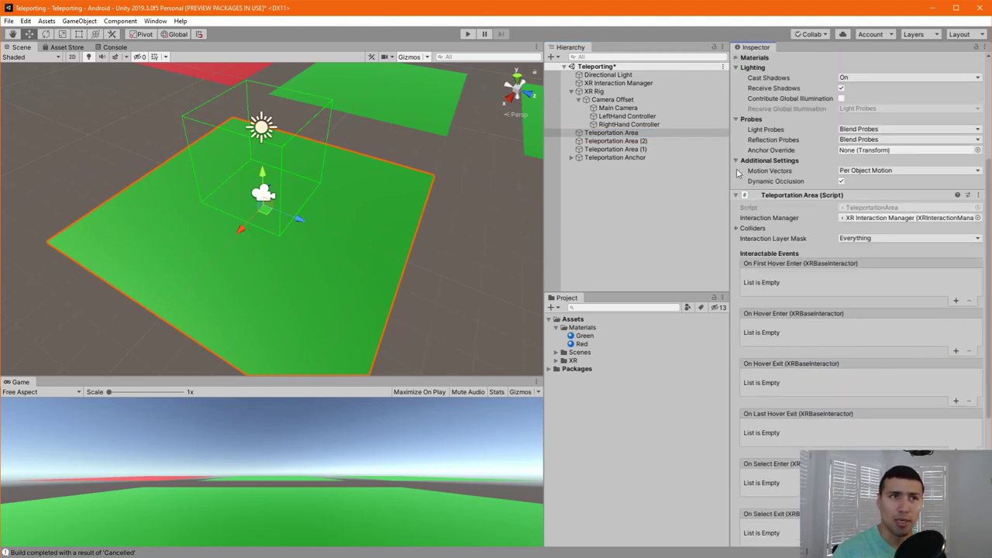
Compare with Teleportation Anchor, then fold up the Teleportation Area script and Lighting sections
{"action": "left_click", "coordinate": [621, 158]}
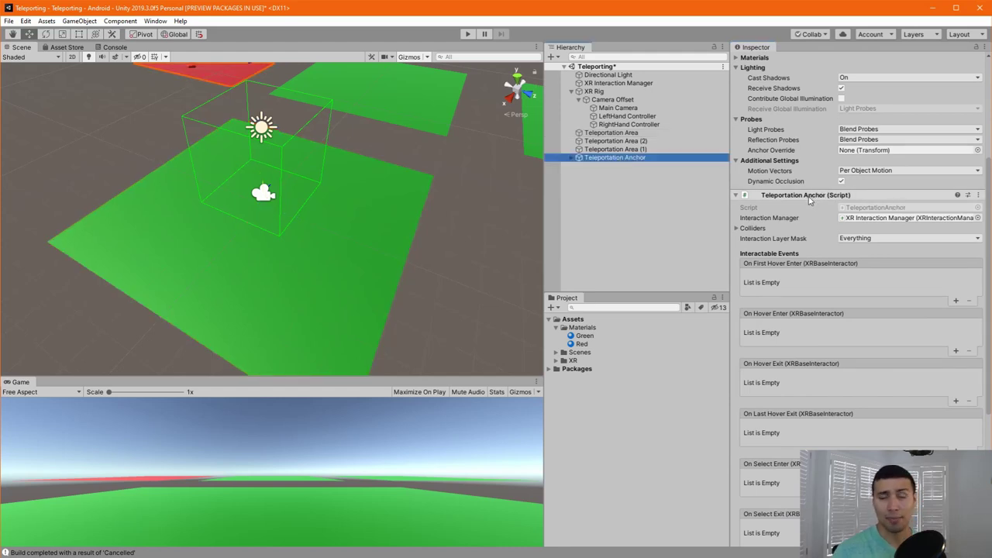
{"action": "key", "text": "Up"}
{"action": "key", "text": "Up"}
{"action": "key", "text": "Up"}
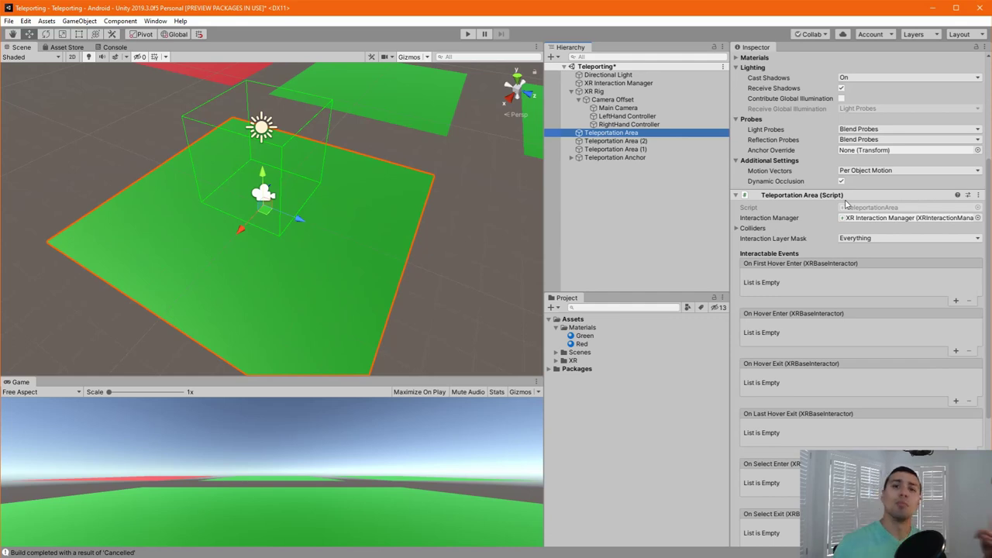
{"action": "left_click", "coordinate": [738, 199]}
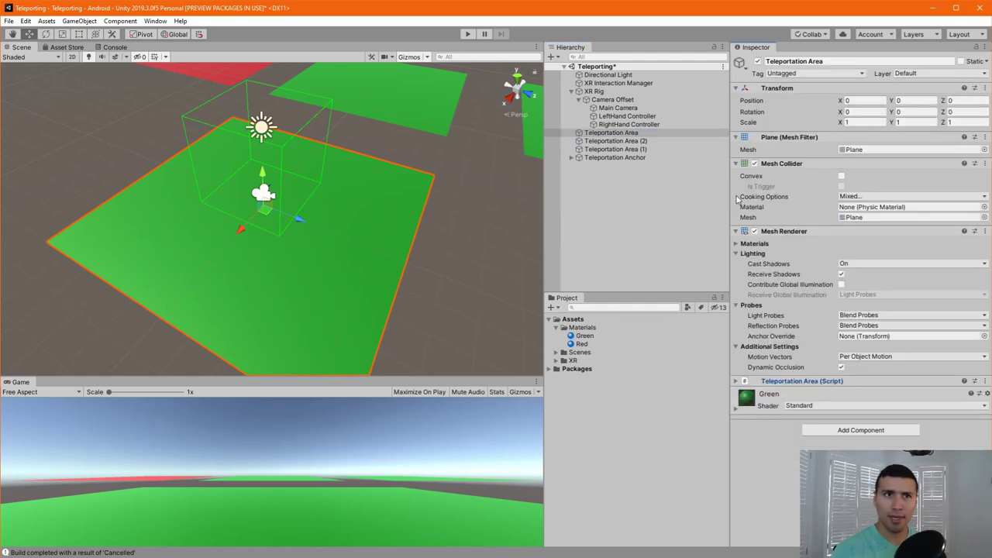
{"action": "left_click", "coordinate": [736, 254]}
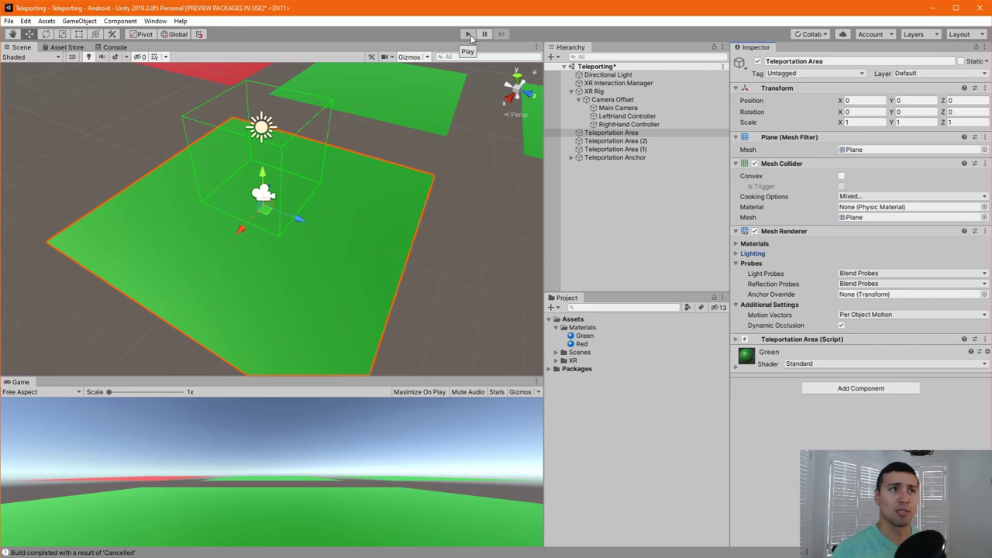
Enter Play mode, bring the rig's ray into view, and select the LeftHand Controller
{"action": "left_click", "coordinate": [425, 159]}
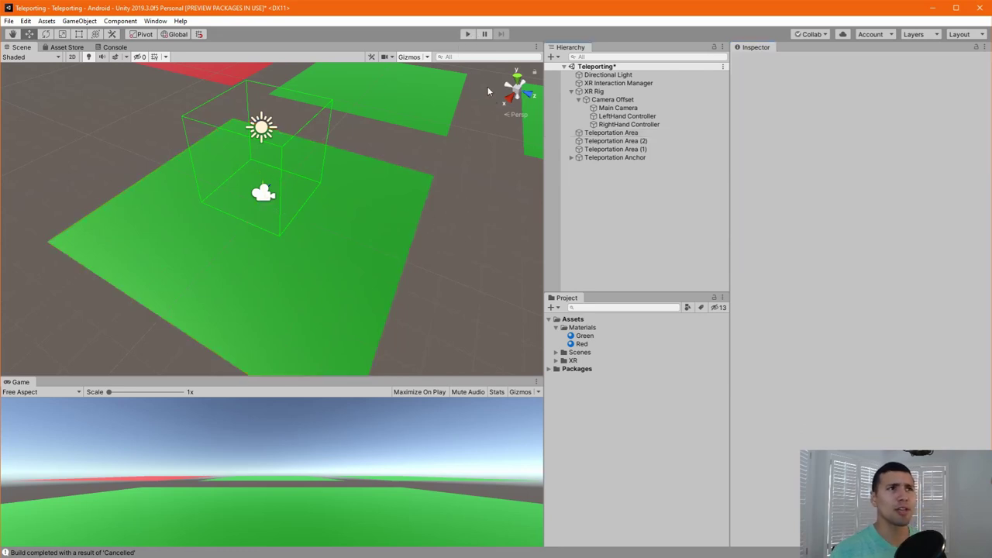
{"action": "left_click", "coordinate": [468, 36]}
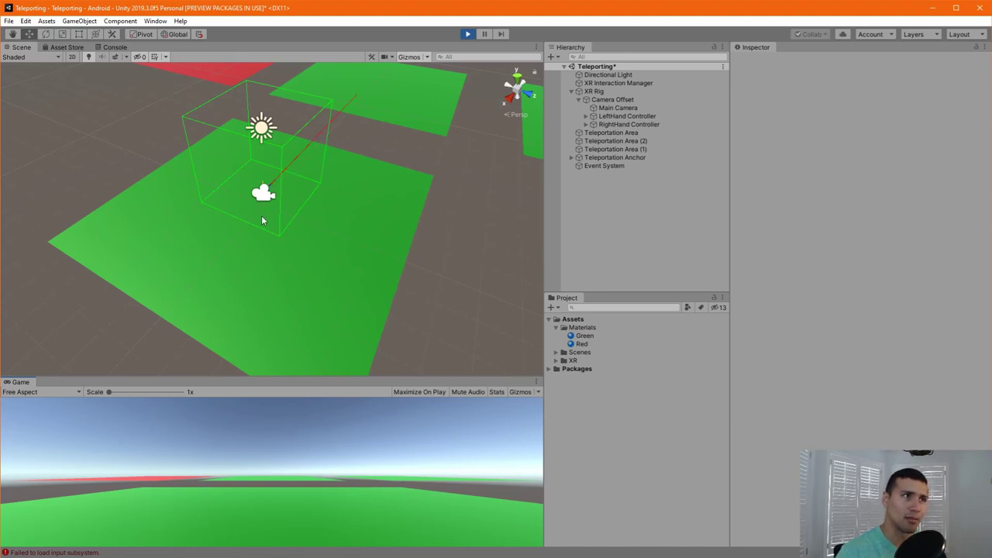
{"action": "scroll", "coordinate": [262, 221], "scroll_direction": "up", "scroll_amount": 5}
{"action": "middle_click_drag", "start_coordinate": [373, 174], "coordinate": [235, 240]}
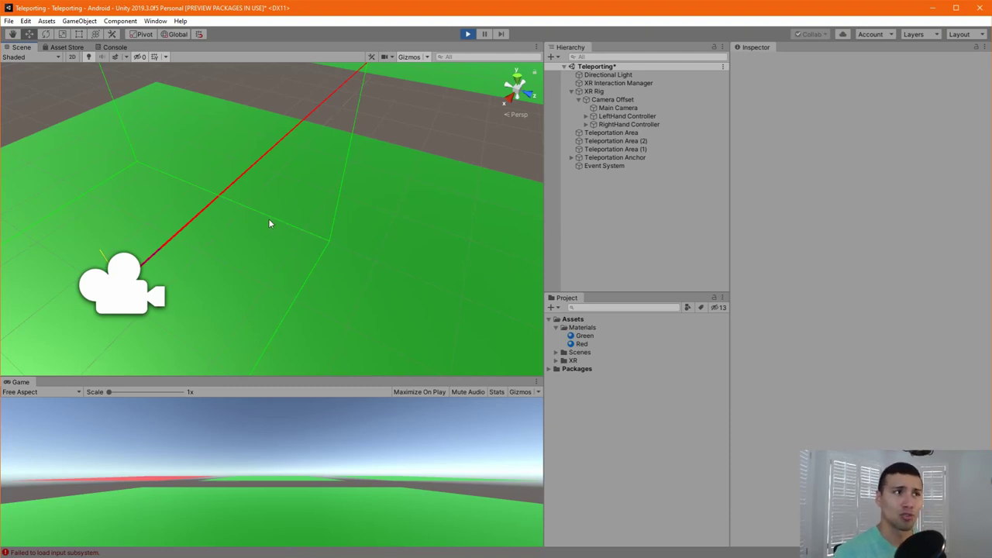
{"action": "double_click", "coordinate": [627, 115]}
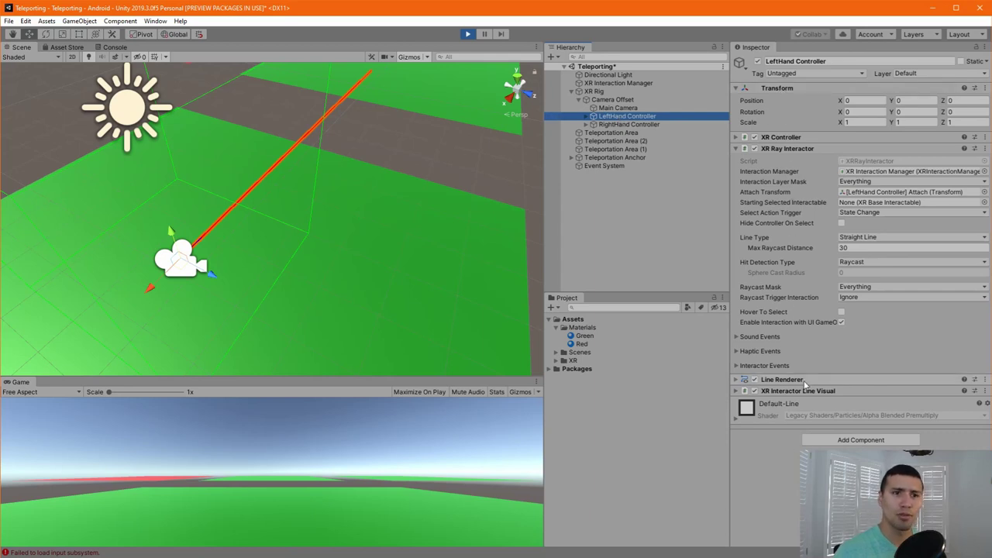
{"action": "left_click", "coordinate": [780, 392]}
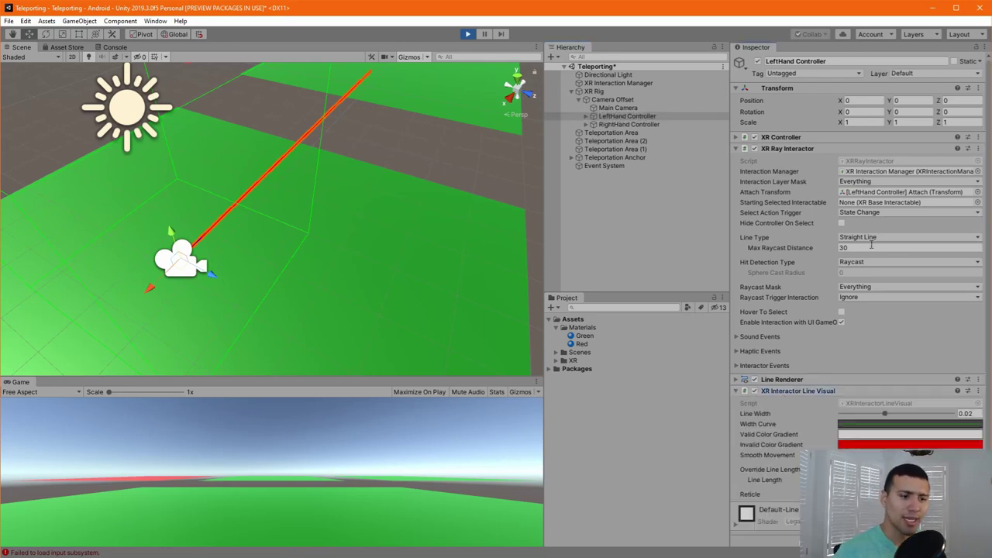
{"action": "scroll", "coordinate": [872, 240], "scroll_direction": "down", "scroll_amount": 1}
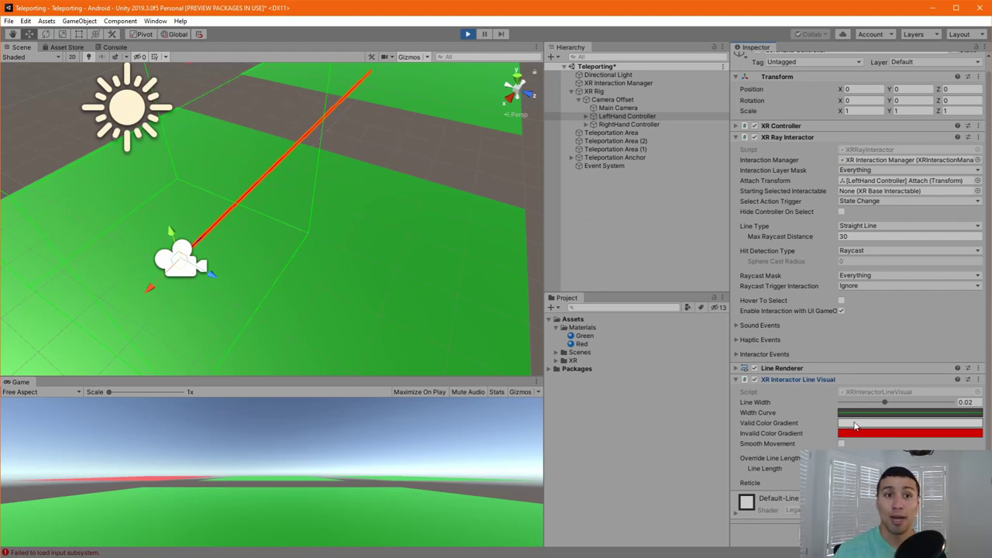
{"action": "left_click", "coordinate": [397, 164]}
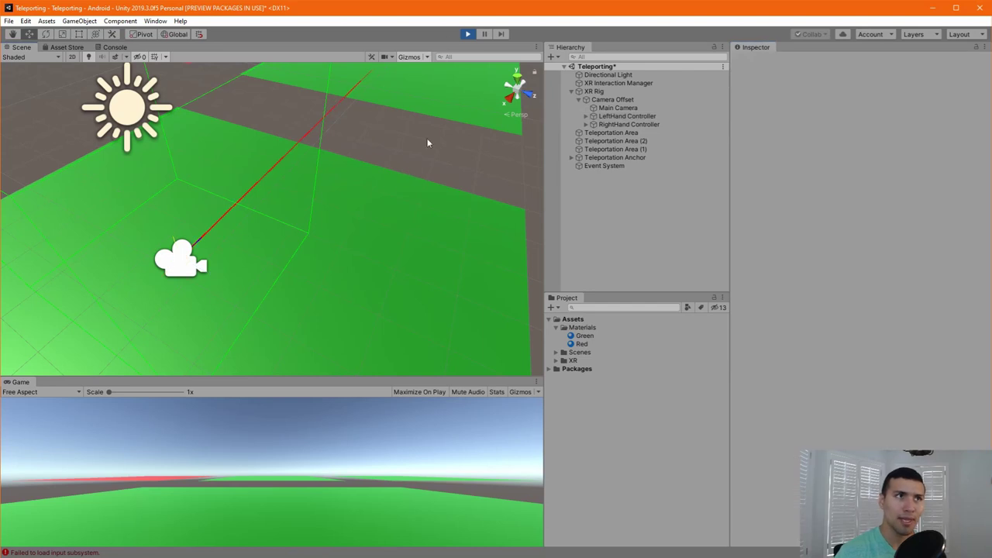
{"action": "middle_click_drag", "start_coordinate": [427, 143], "coordinate": [170, 170]}
{"action": "scroll", "coordinate": [293, 222], "scroll_direction": "down", "scroll_amount": 6}
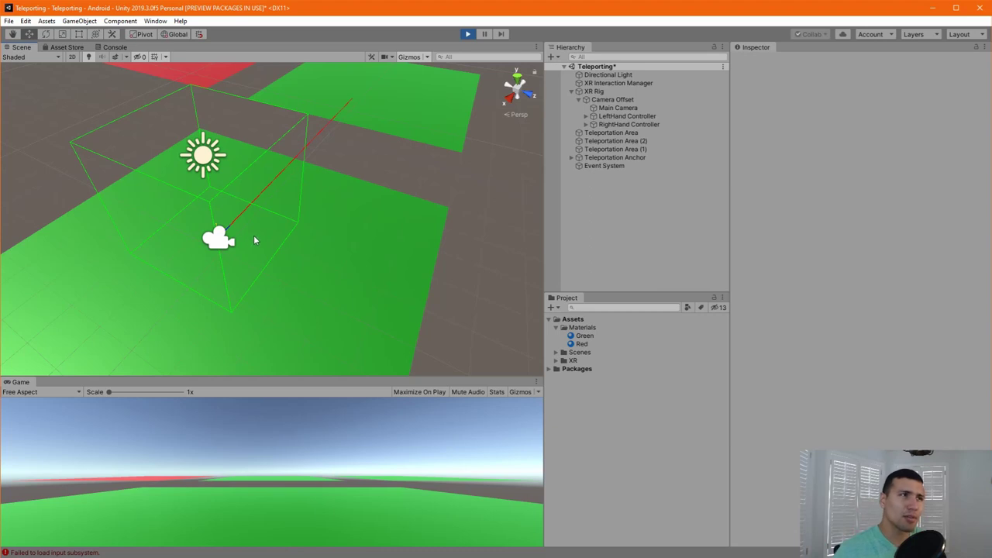
{"action": "scroll", "coordinate": [254, 235], "scroll_direction": "up", "scroll_amount": 2}
{"action": "left_click_drag", "start_coordinate": [236, 243], "coordinate": [108, 142], "text": "alt"}
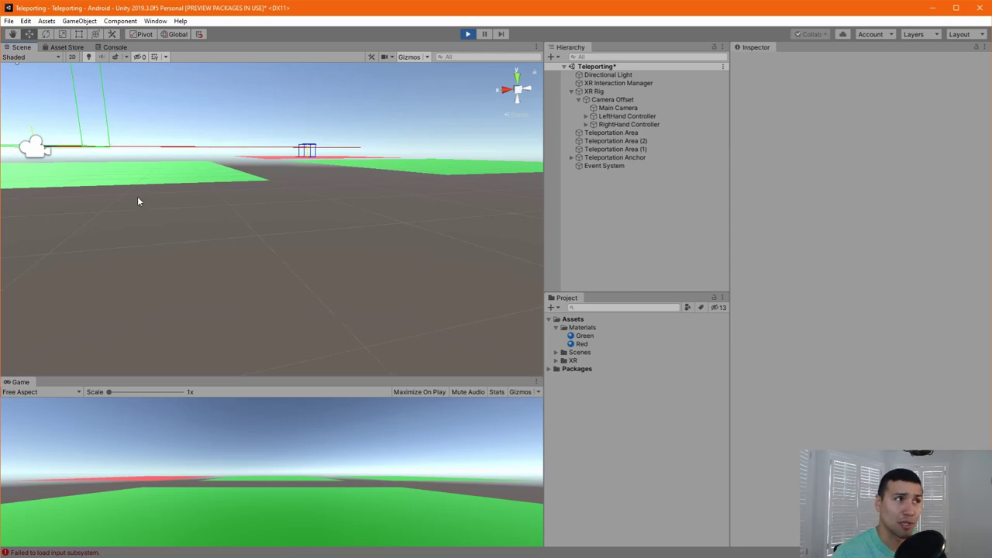
{"action": "left_click_drag", "start_coordinate": [138, 202], "coordinate": [253, 304], "text": "alt"}
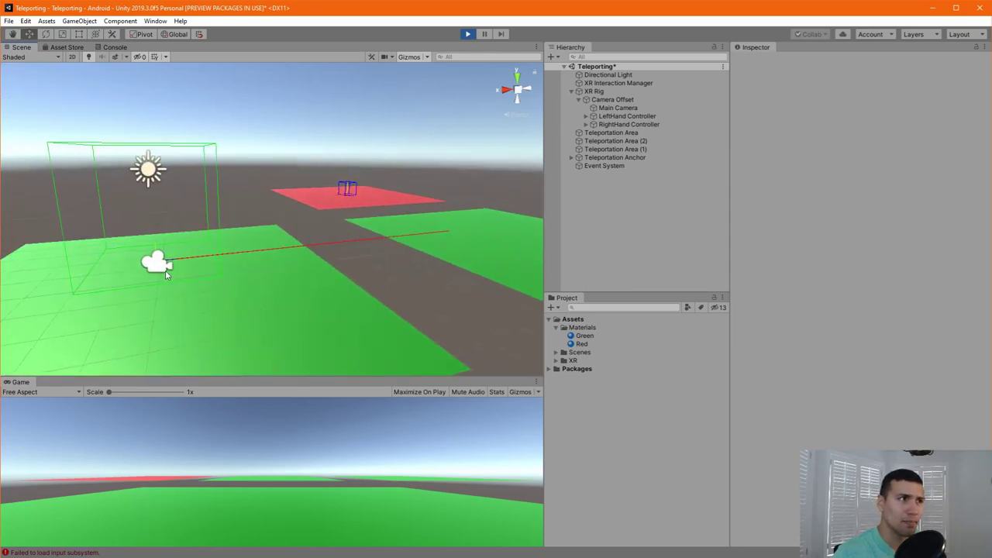
{"action": "middle_click_drag", "start_coordinate": [165, 273], "coordinate": [211, 292]}
Tilt the XR Rig slightly on X (about 1.87) with the Rotate tool
{"action": "left_click", "coordinate": [163, 290]}
{"action": "left_click", "coordinate": [594, 92]}
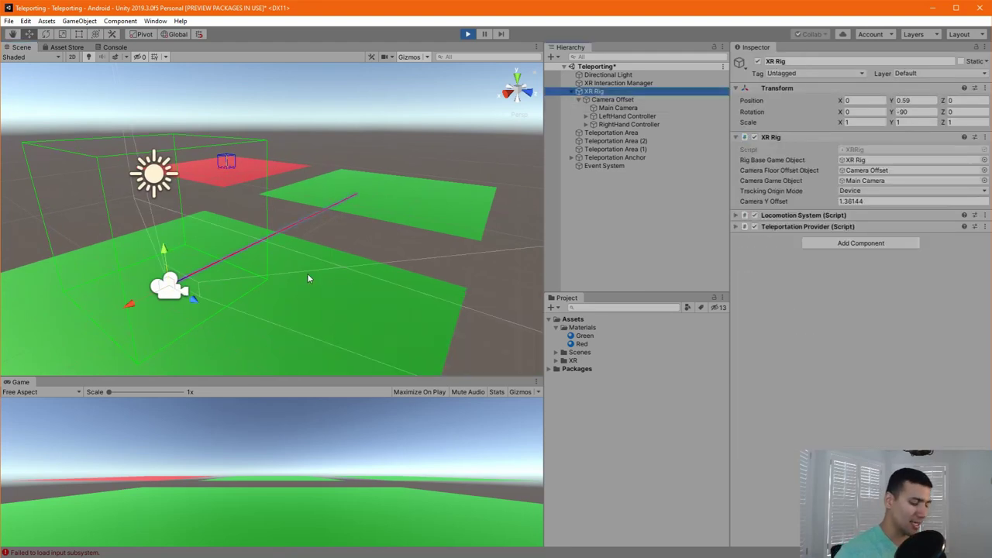
{"action": "key", "text": "e"}
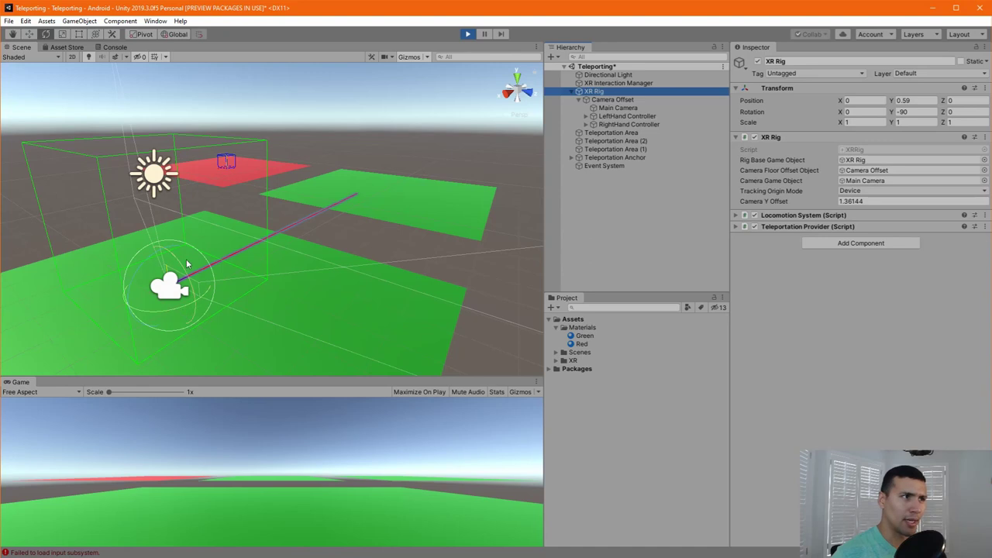
{"action": "left_click_drag", "start_coordinate": [138, 273], "coordinate": [142, 272]}
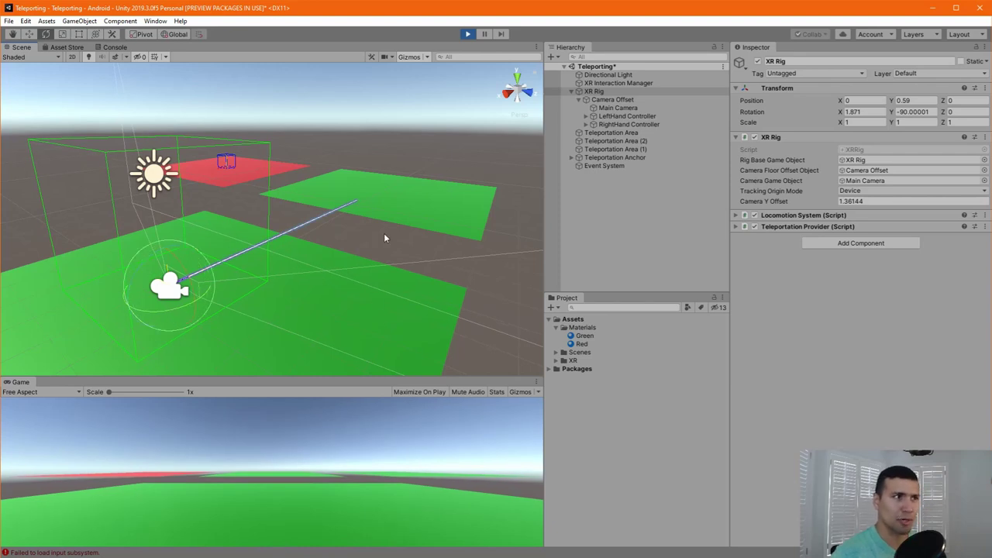
Deselect the rig and select the far green plane, Teleportation Area (1)
{"action": "left_click", "coordinate": [356, 230]}
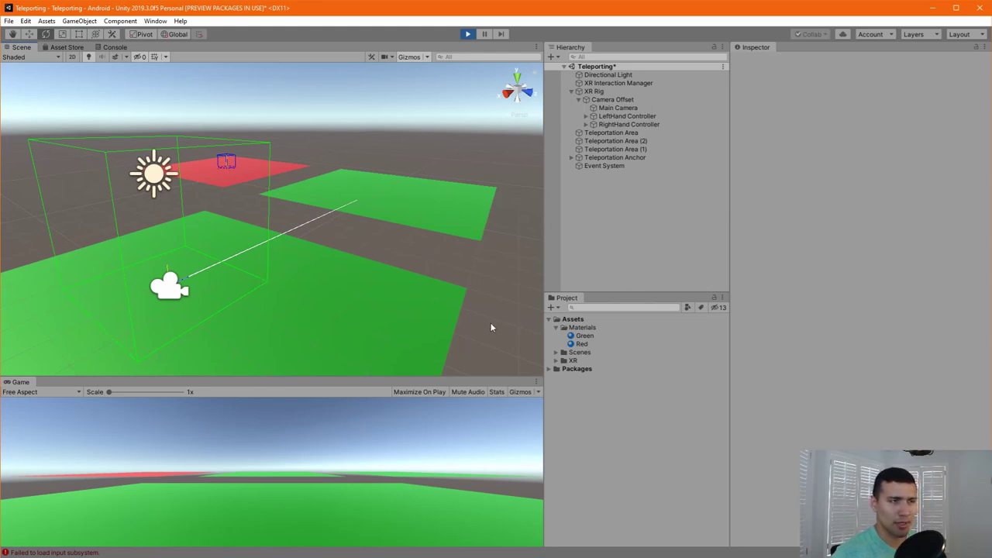
{"action": "middle_click_drag", "start_coordinate": [491, 327], "coordinate": [192, 145]}
{"action": "middle_click_drag", "start_coordinate": [280, 198], "coordinate": [139, 261]}
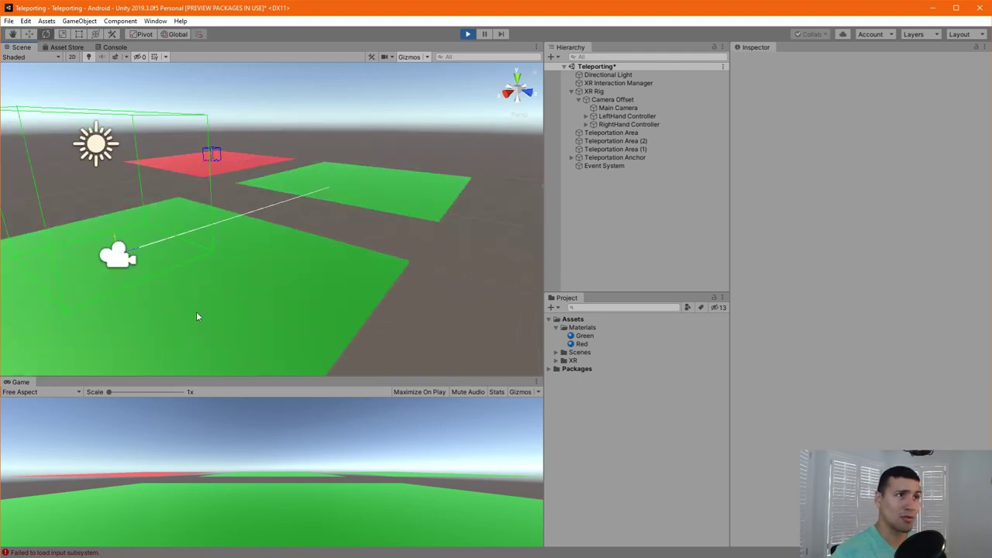
{"action": "left_click", "coordinate": [378, 193]}
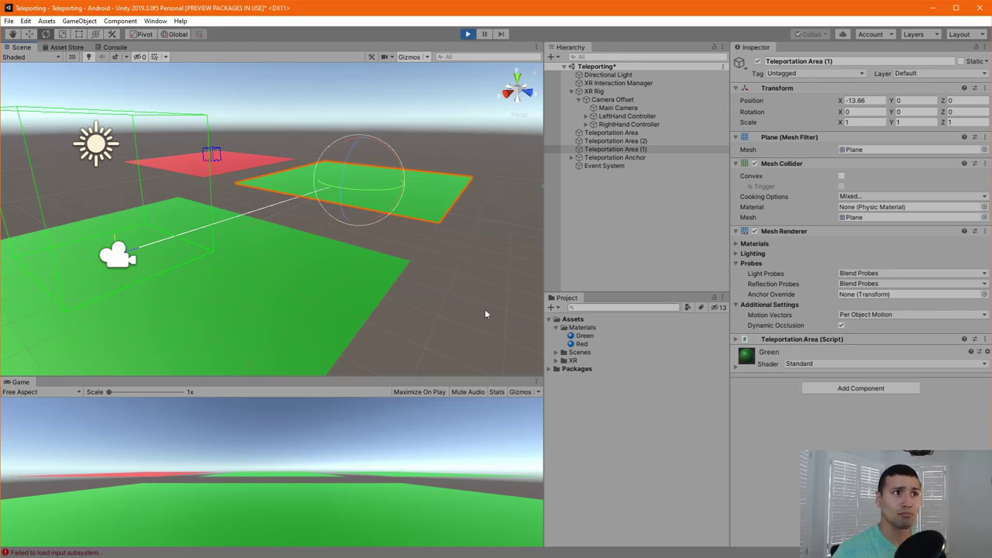
Slide the XR Rig back and forth along Z across the planes, then exit Play mode
{"action": "left_click", "coordinate": [216, 293]}
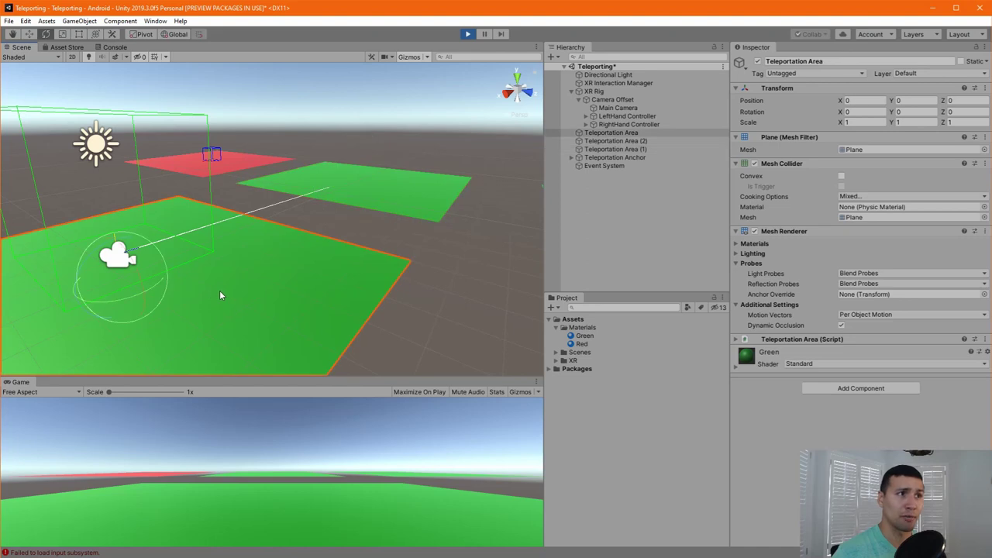
{"action": "scroll", "coordinate": [306, 227], "scroll_direction": "down", "scroll_amount": 3}
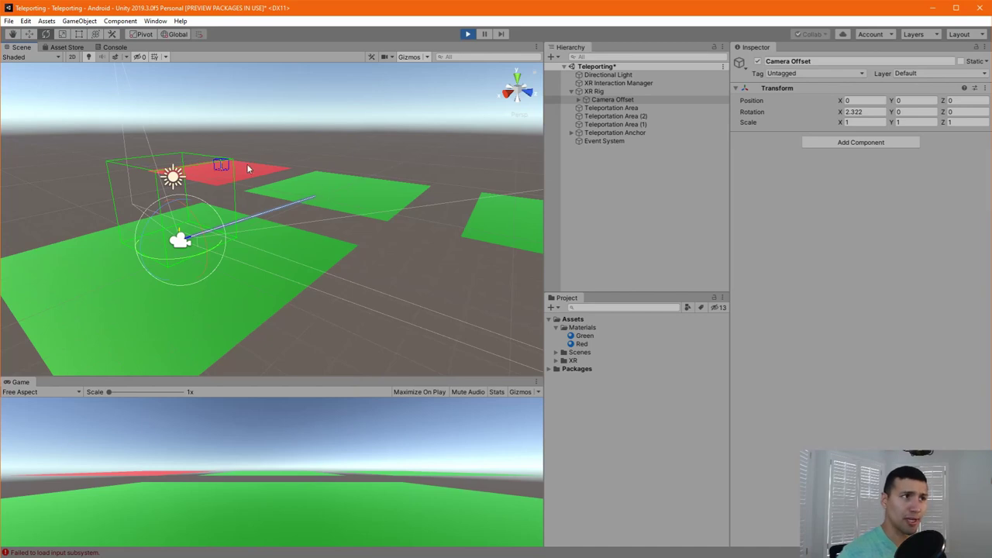
{"action": "key", "text": "w"}
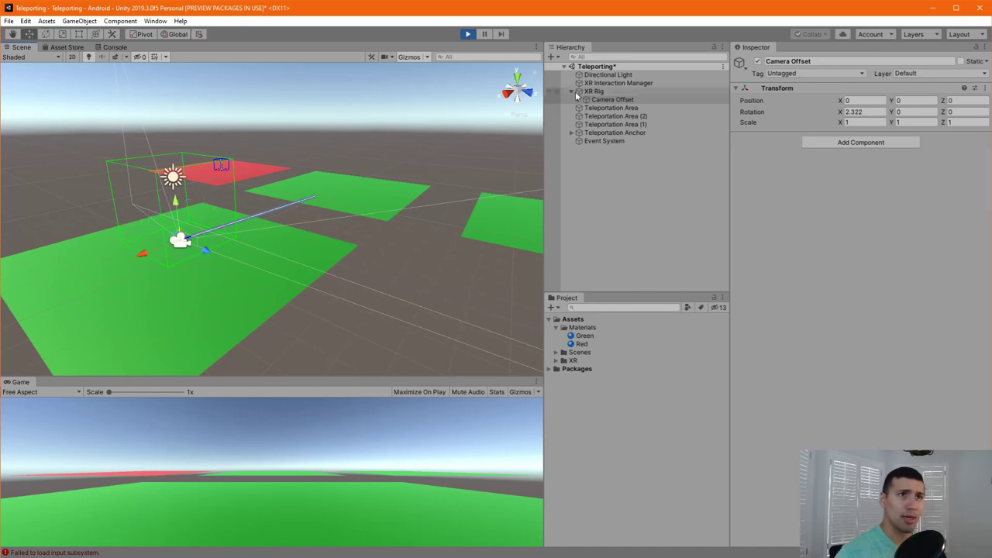
{"action": "left_click", "coordinate": [610, 91]}
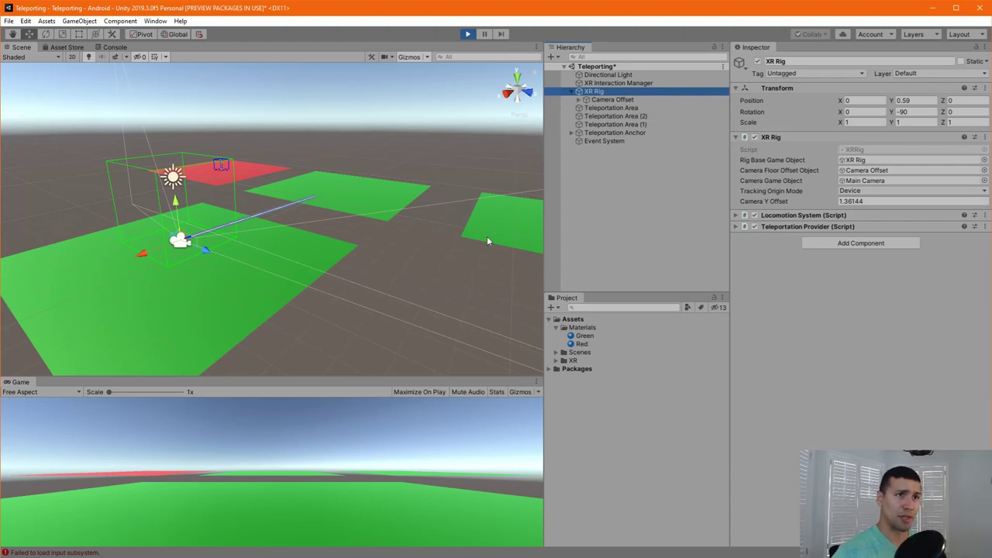
{"action": "left_click_drag", "start_coordinate": [207, 252], "coordinate": [309, 383]}
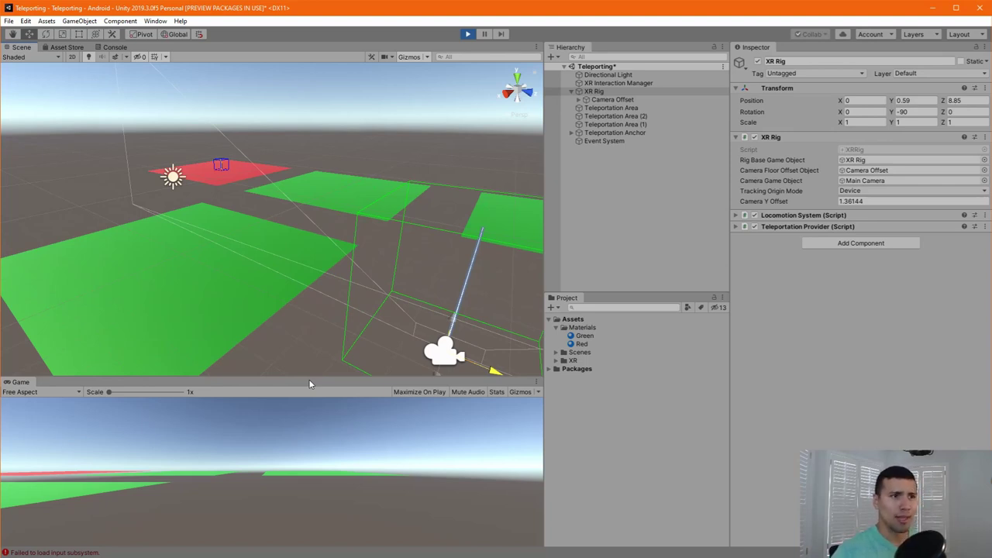
{"action": "mouse_move", "coordinate": [309, 383]}
{"action": "left_mouse_down"}
{"action": "mouse_move", "coordinate": [291, 365]}
{"action": "mouse_move", "coordinate": [95, 294]}
{"action": "mouse_move", "coordinate": [162, 313]}
{"action": "mouse_move", "coordinate": [300, 378]}
{"action": "left_mouse_up"}
{"action": "key", "text": "f"}
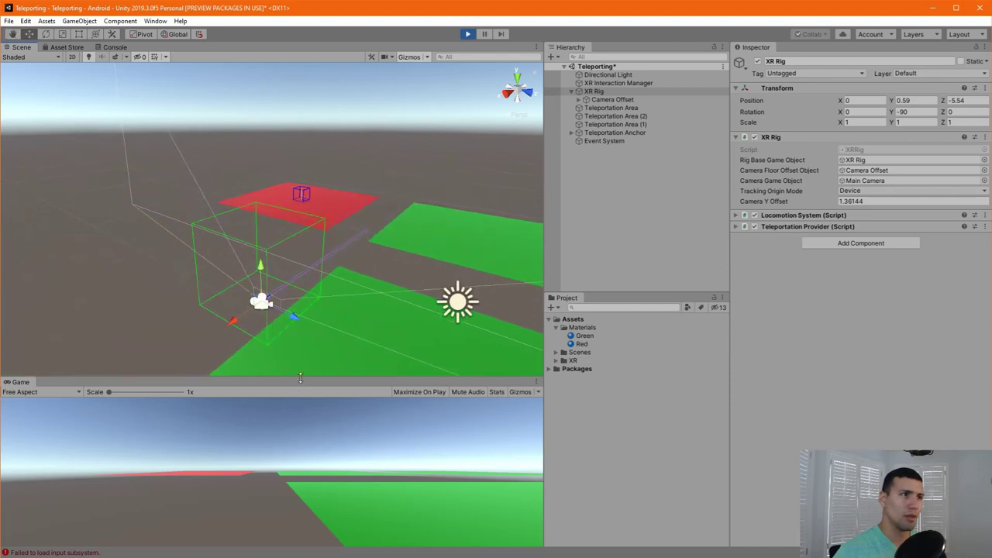
{"action": "left_click_drag", "start_coordinate": [294, 317], "coordinate": [300, 214]}
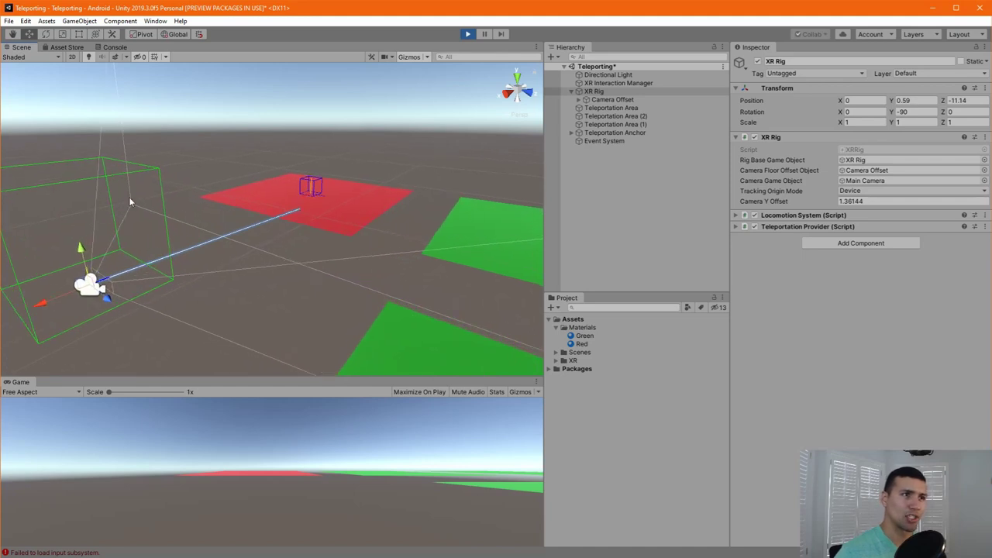
{"action": "left_click", "coordinate": [634, 124]}
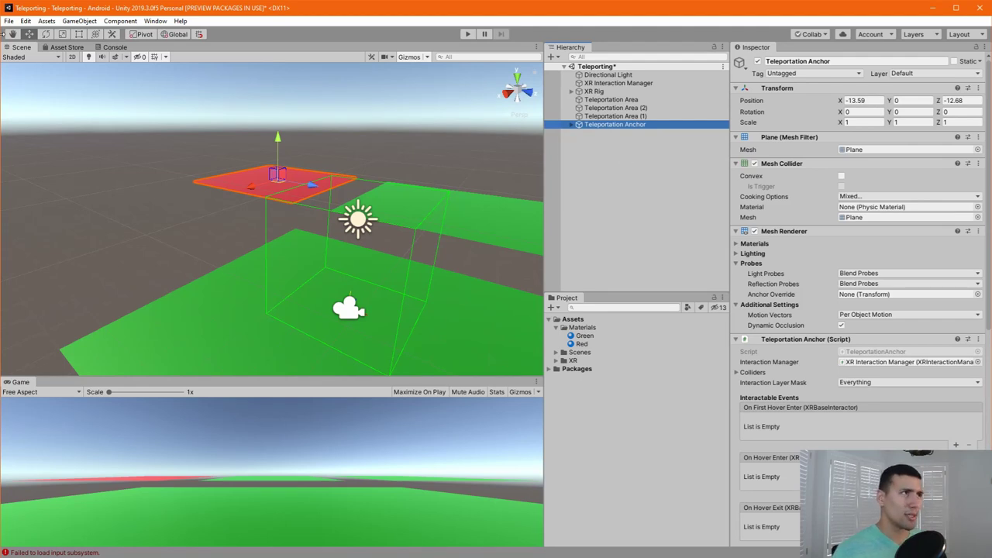
Build and run the project for Android, saving the build as Teleporting
{"action": "left_click", "coordinate": [8, 21]}
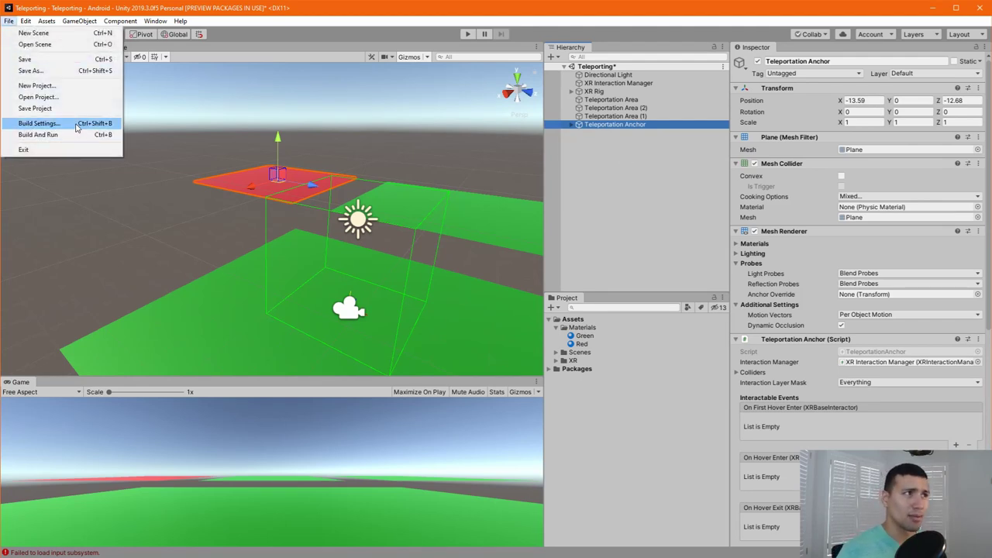
{"action": "left_click", "coordinate": [39, 123]}
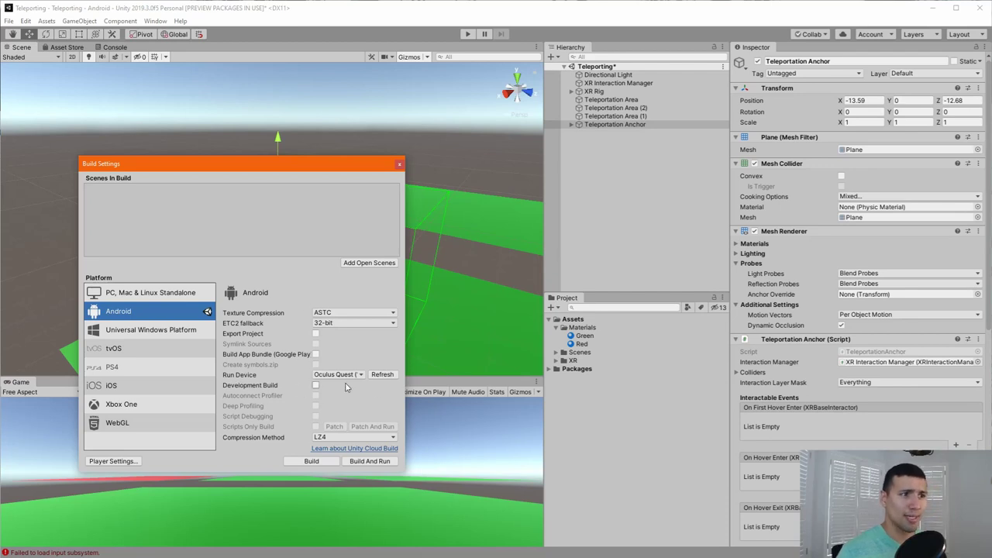
{"action": "left_click", "coordinate": [370, 461]}
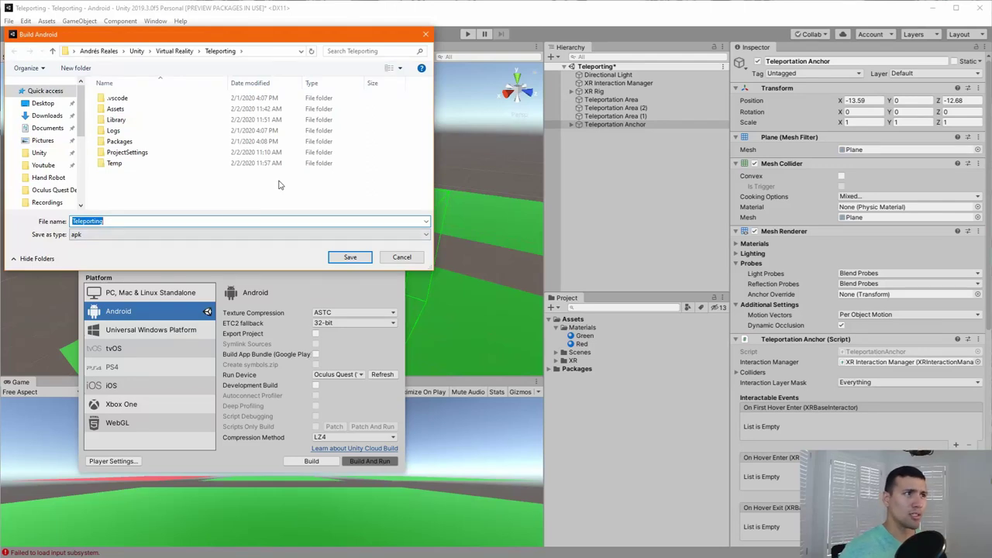
{"action": "left_click", "coordinate": [280, 185]}
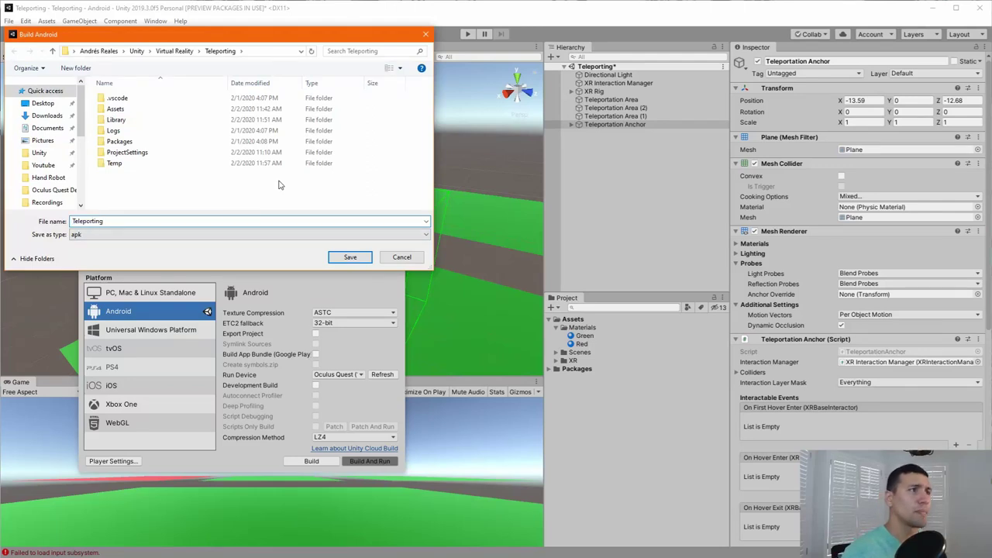
{"action": "key", "text": "Return"}
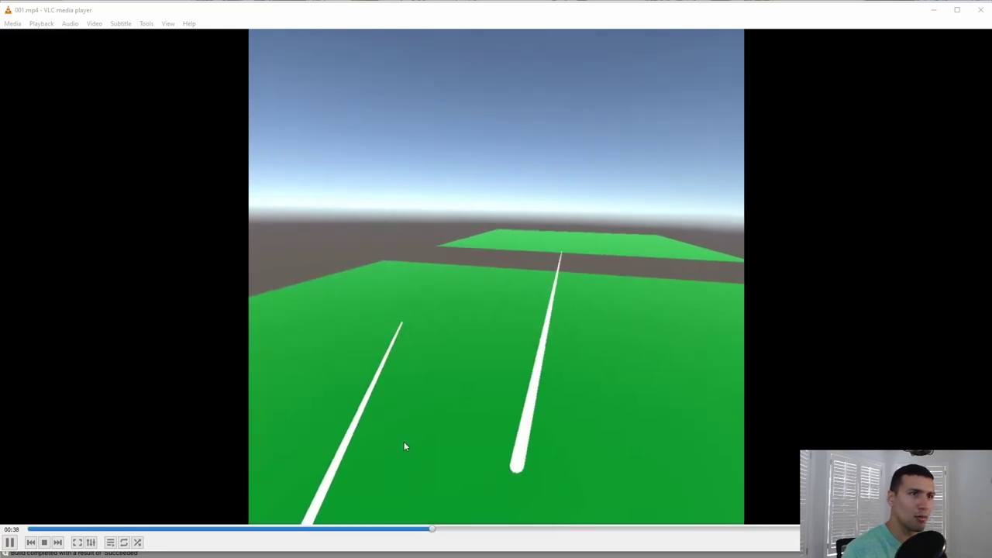
Play and pause 001.mp4, stopping at the red plane and jumping back slightly
{"action": "left_click", "coordinate": [8, 544]}
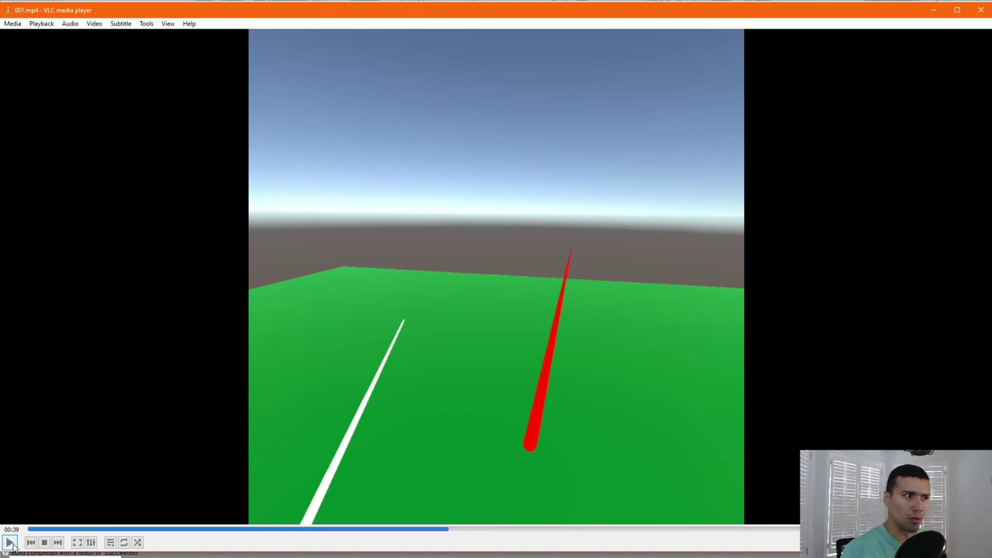
{"action": "left_click", "coordinate": [9, 544]}
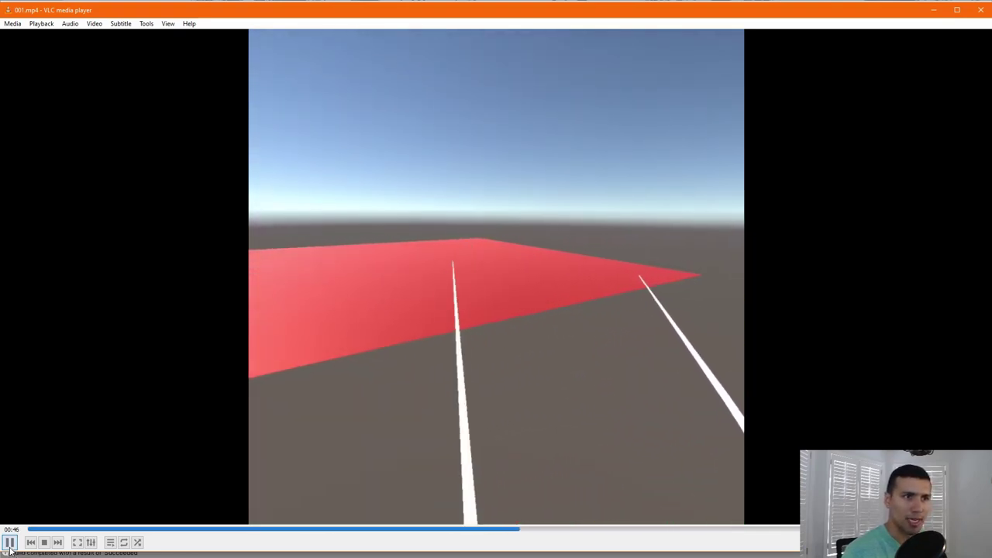
{"action": "left_click", "coordinate": [9, 543]}
{"action": "left_click", "coordinate": [513, 530]}
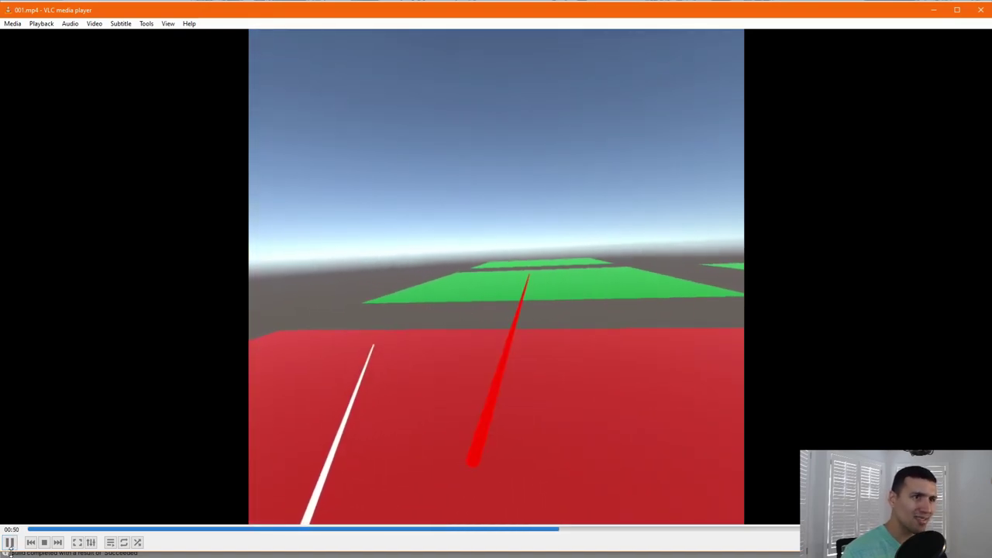
{"action": "left_click", "coordinate": [9, 543]}
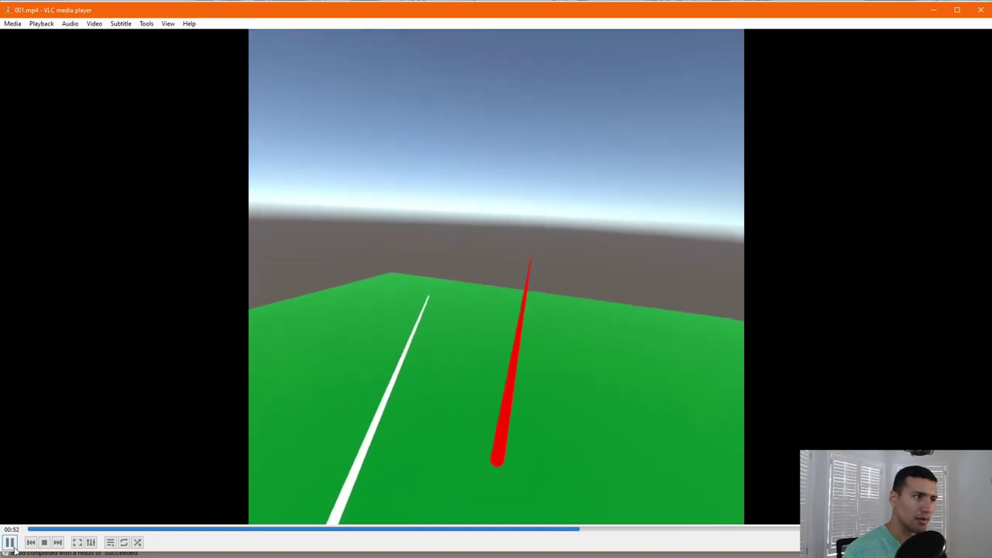
Jump 001.mp4 to 01:05 and step through the rest with play and pause
{"action": "left_click", "coordinate": [722, 530]}
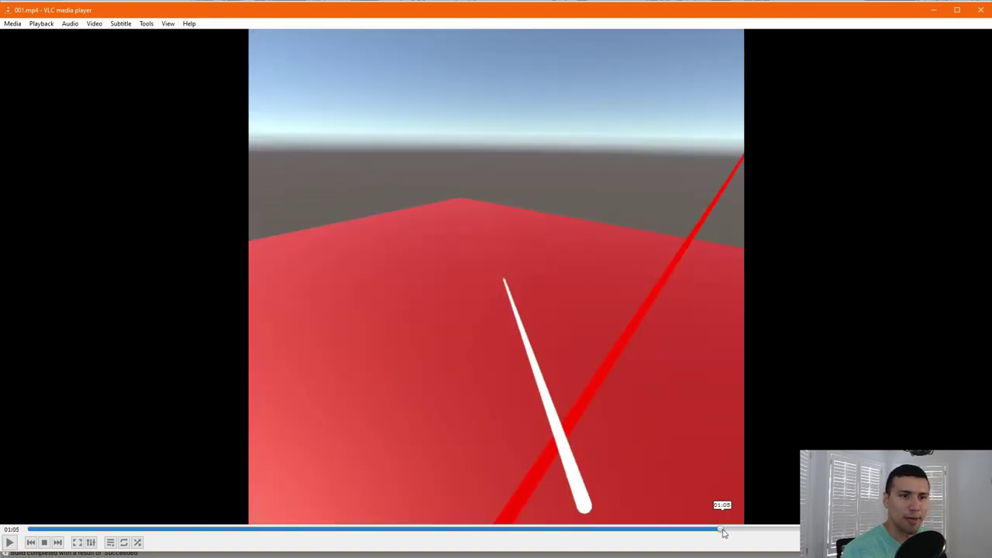
{"action": "left_click", "coordinate": [9, 543]}
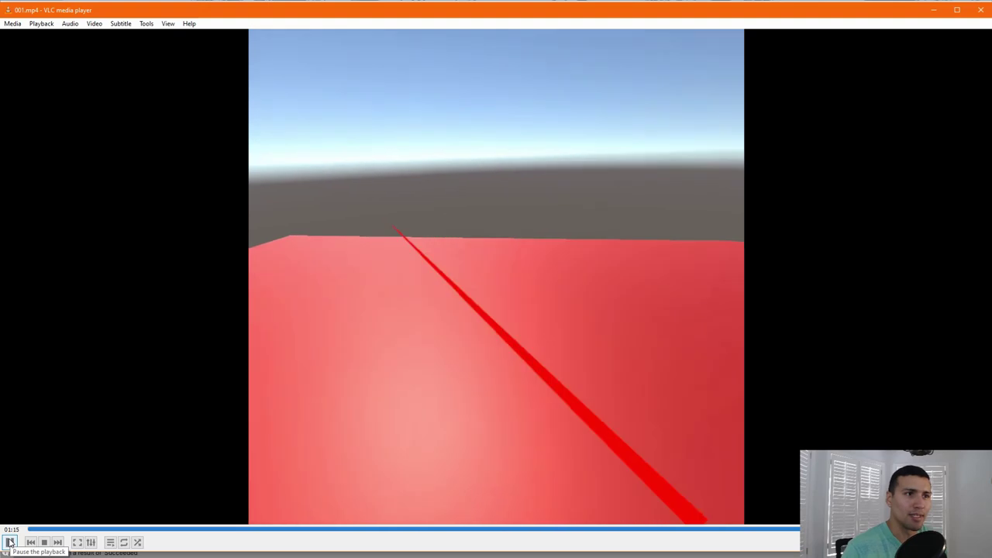
{"action": "left_click", "coordinate": [9, 543]}
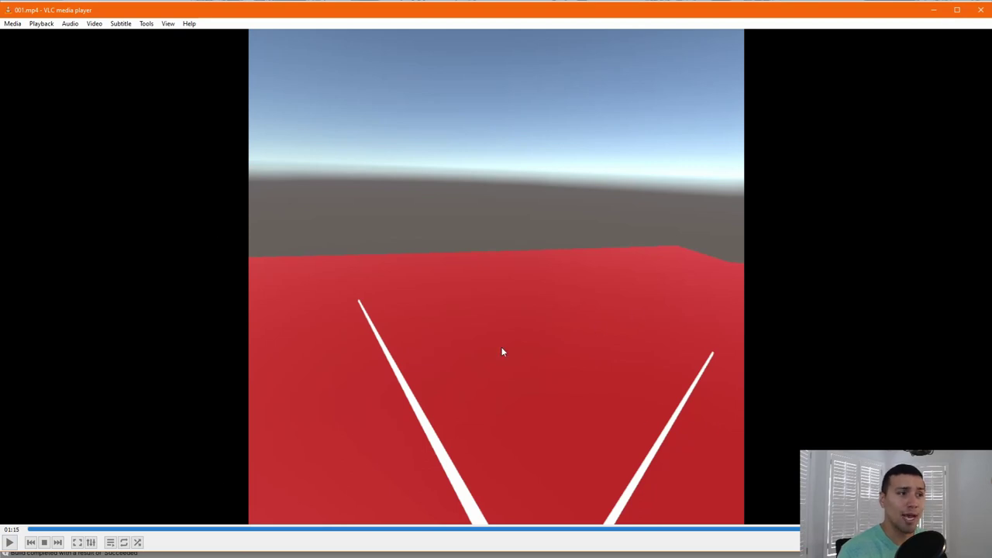
{"action": "left_click", "coordinate": [11, 544]}
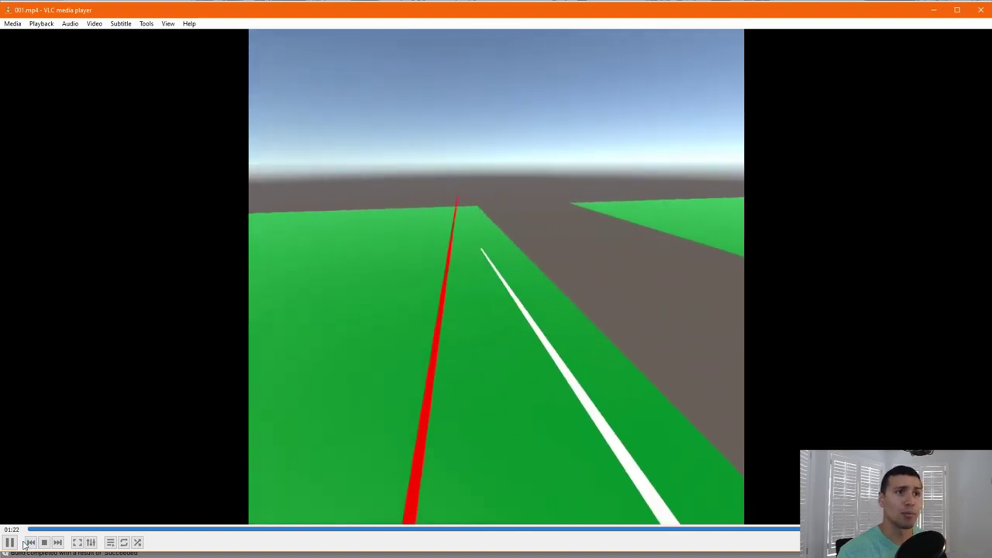
{"action": "left_click", "coordinate": [10, 543]}
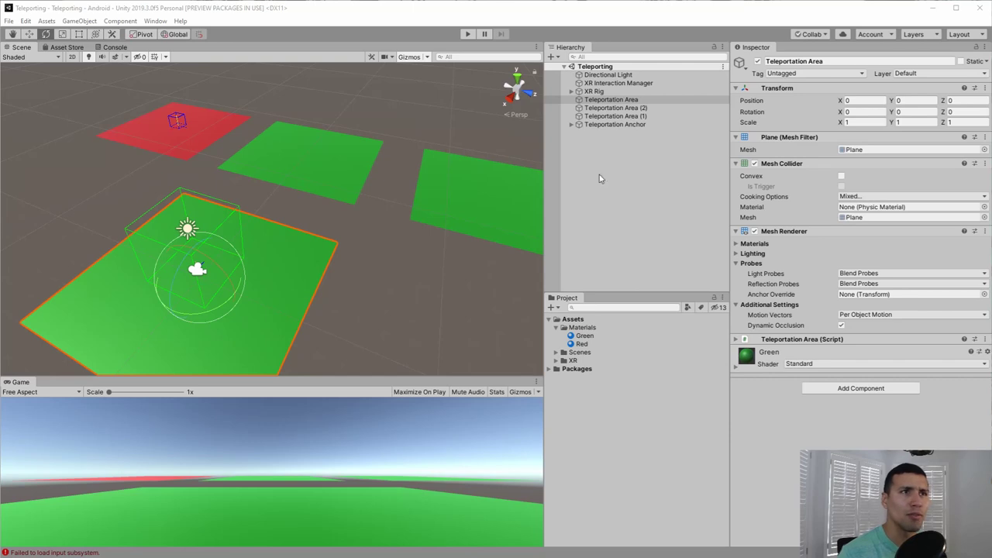
Select and frame Teleportation Area (1), then swap its Mesh Collider mesh from Plane to Cylinder
{"action": "left_click", "coordinate": [632, 92]}
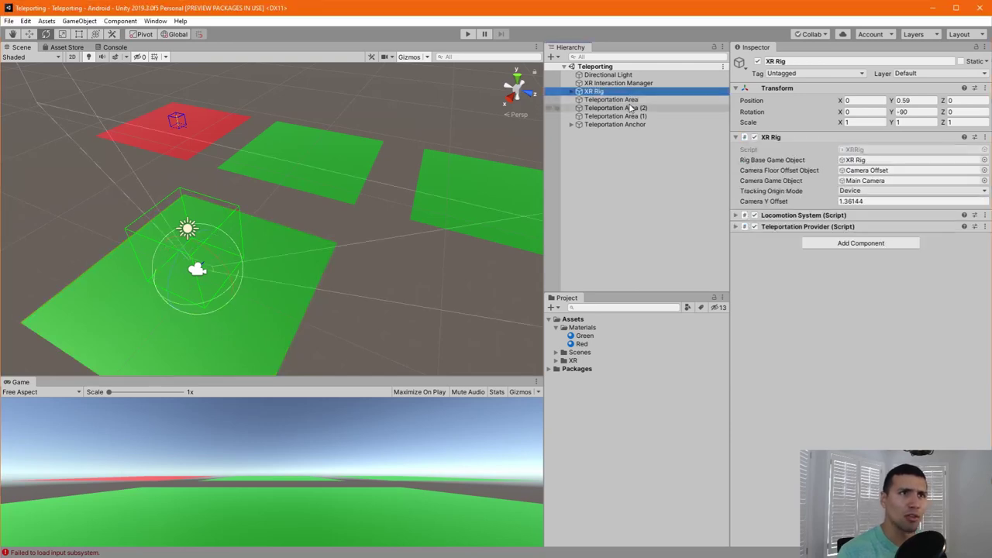
{"action": "left_click", "coordinate": [632, 108]}
{"action": "left_click", "coordinate": [314, 184]}
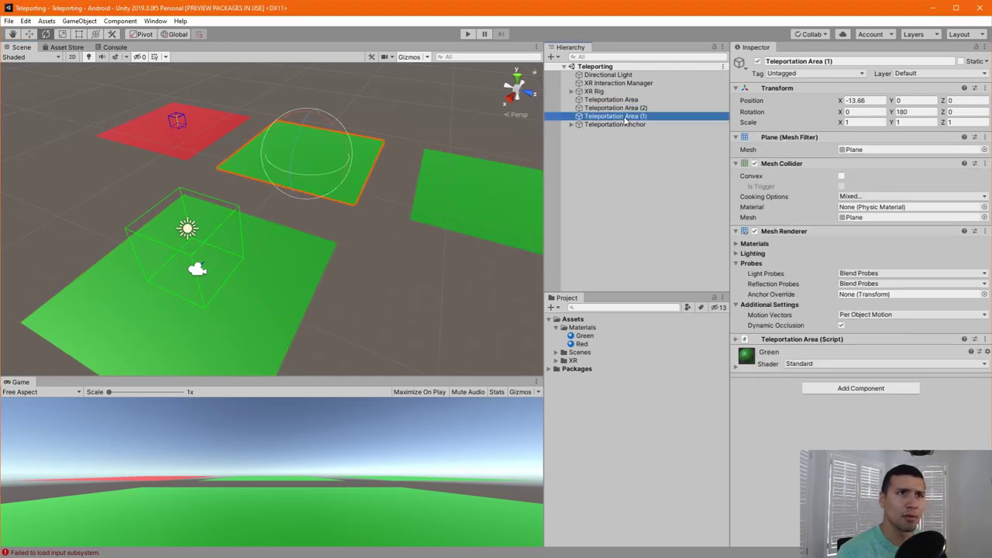
{"action": "double_click", "coordinate": [625, 118]}
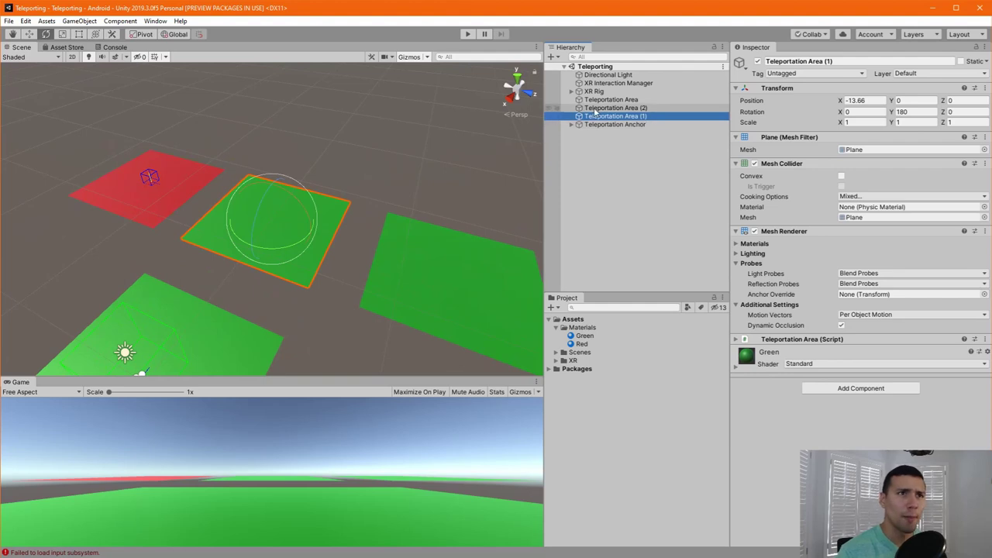
{"action": "left_click", "coordinate": [985, 217]}
{"action": "scroll", "coordinate": [349, 256], "scroll_direction": "up", "scroll_amount": 3}
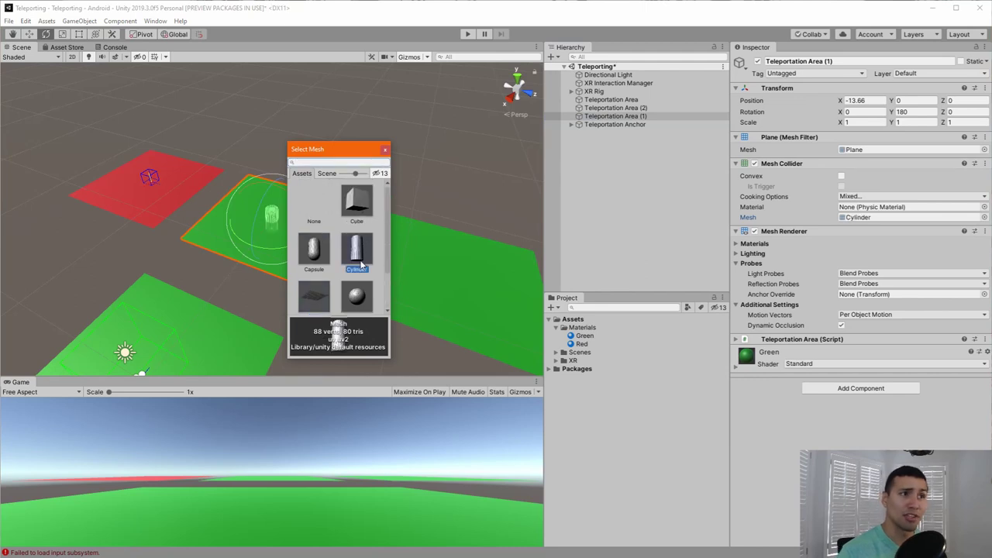
{"action": "double_click", "coordinate": [357, 256]}
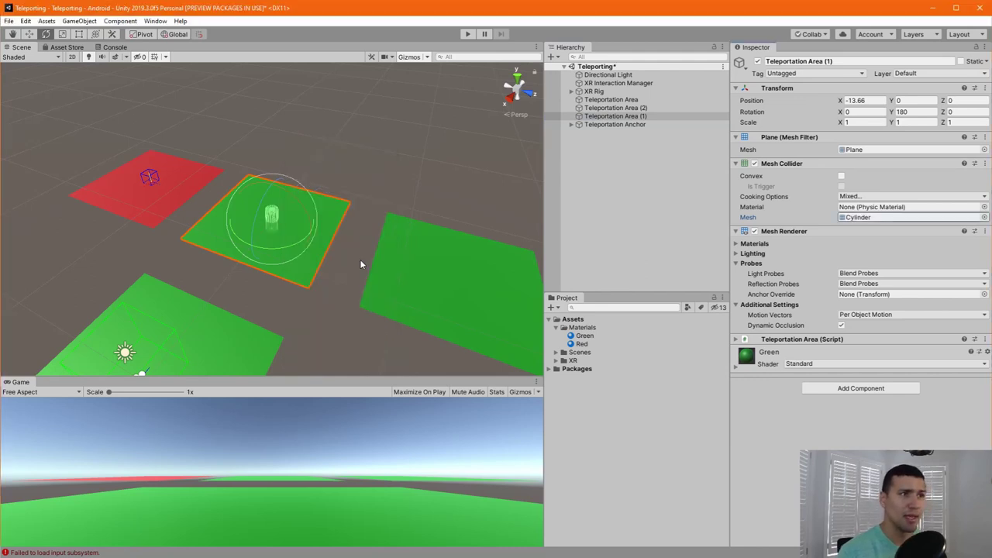
{"action": "left_click", "coordinate": [654, 148]}
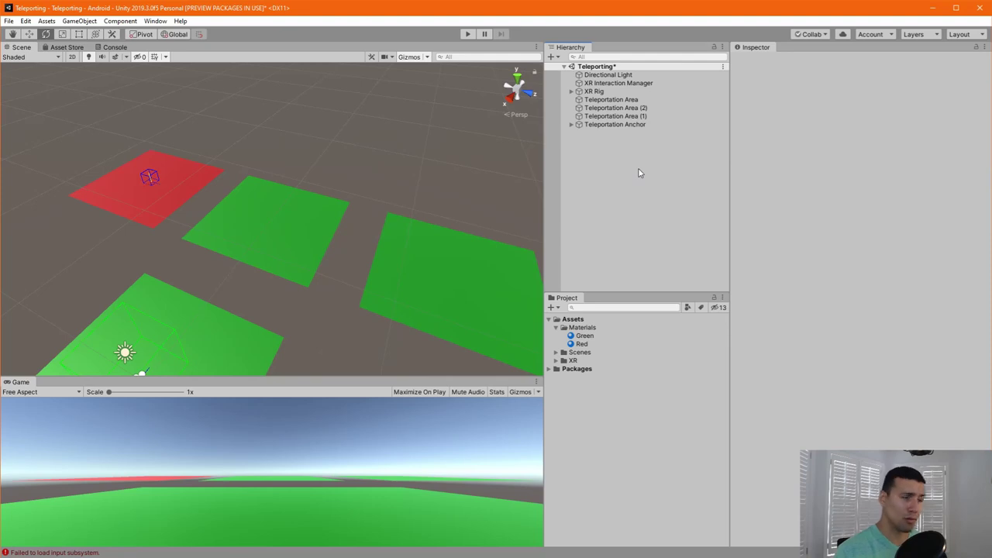
Build and run again with Ctrl+B, then review Detection Mesh Collider.mp4 around 01:04 and return to Unity
{"action": "key", "text": "ctrl+b"}
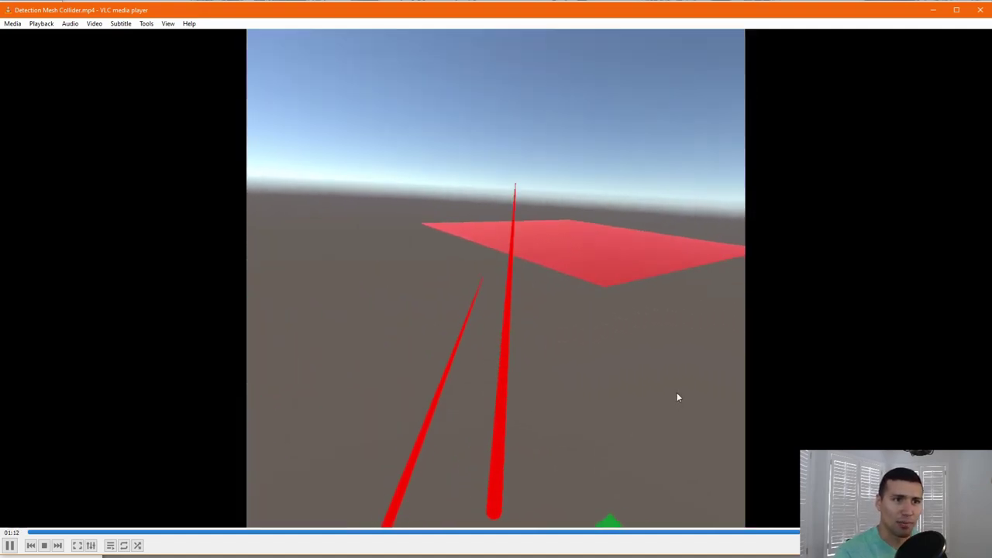
{"action": "key", "text": "space"}
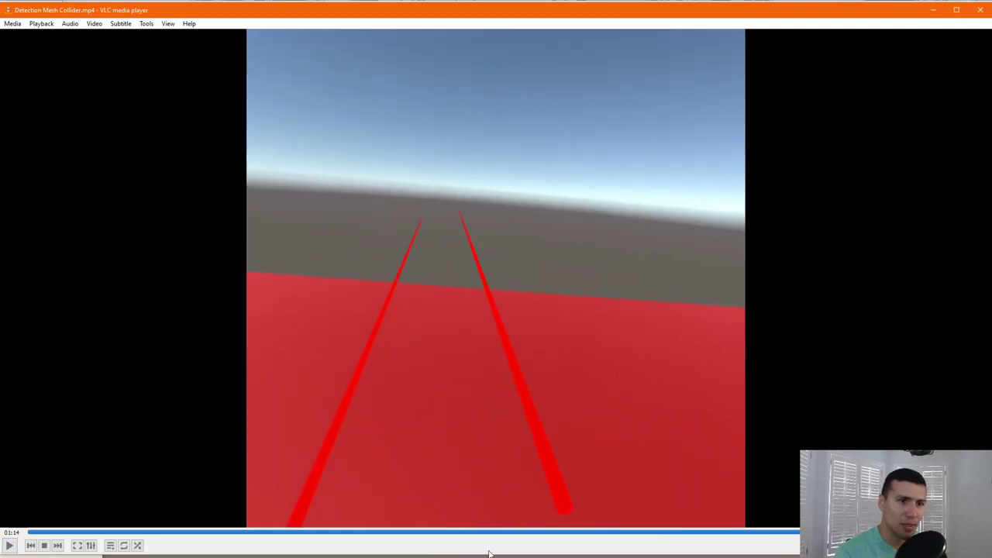
{"action": "left_click_drag", "start_coordinate": [771, 535], "coordinate": [760, 536]}
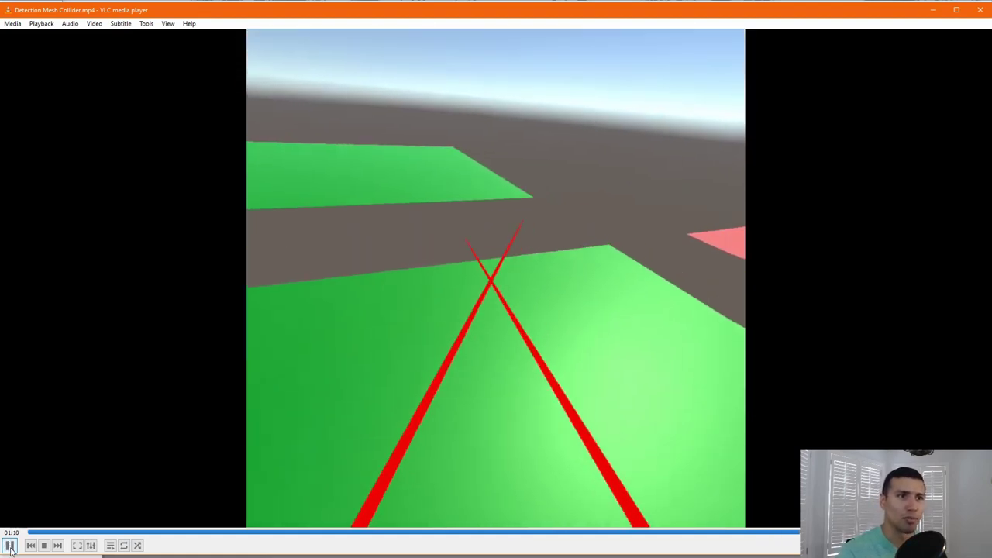
{"action": "left_click", "coordinate": [10, 546]}
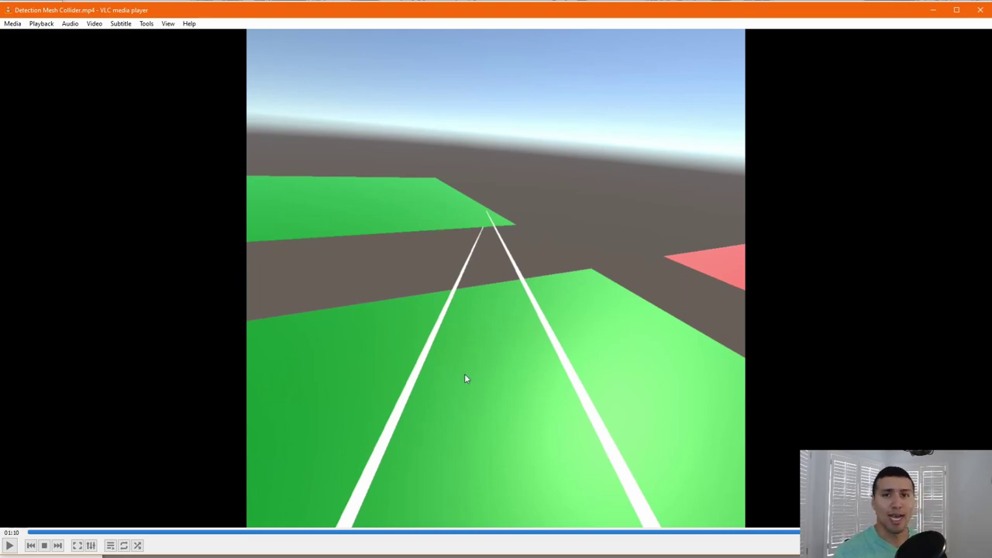
{"action": "key", "text": "alt+Tab"}
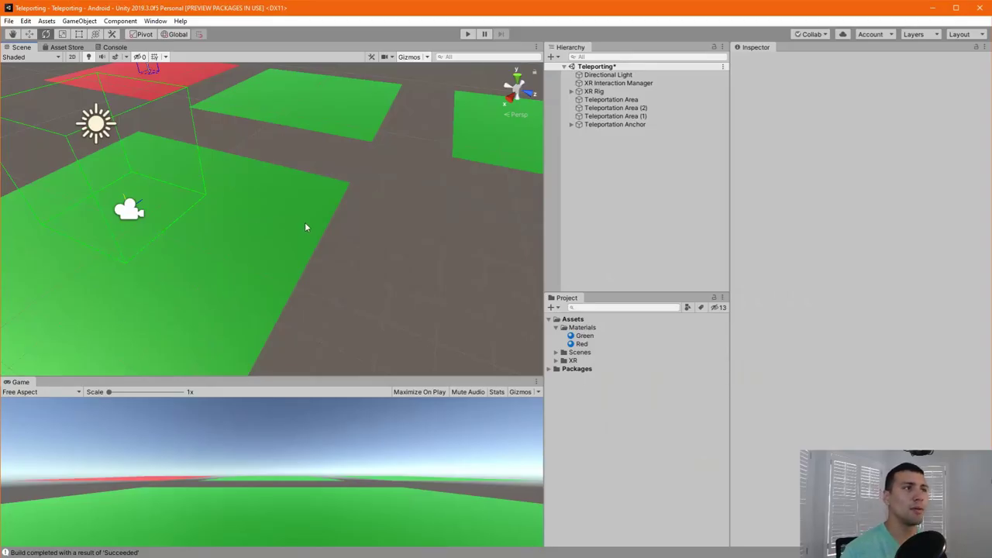
Select LeftHand Controller and set its XR Ray Interactor Line Type to Projectile Curve
{"action": "scroll", "coordinate": [305, 223], "scroll_direction": "down", "scroll_amount": 2}
{"action": "middle_click_drag", "start_coordinate": [175, 266], "coordinate": [182, 285]}
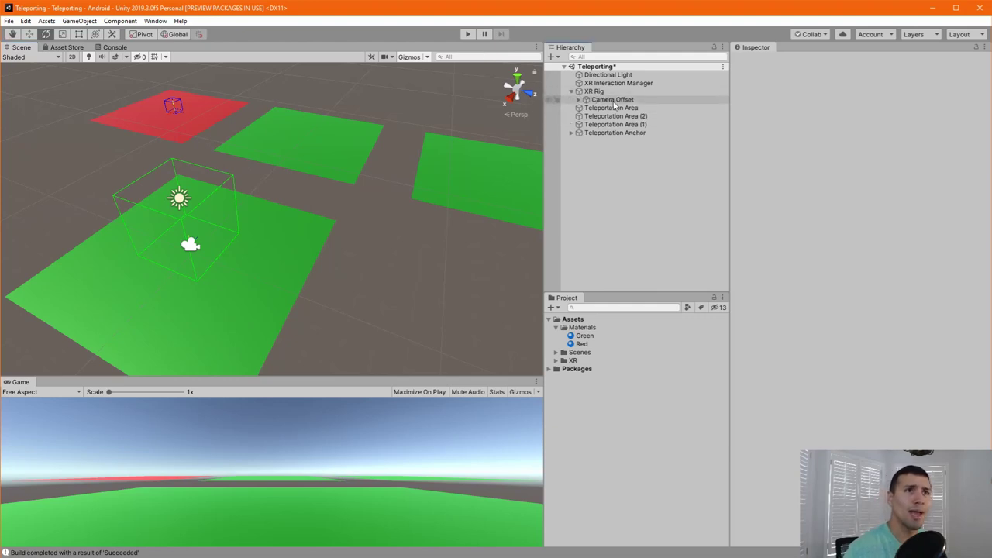
{"action": "left_click", "coordinate": [613, 100]}
{"action": "left_click", "coordinate": [617, 107]}
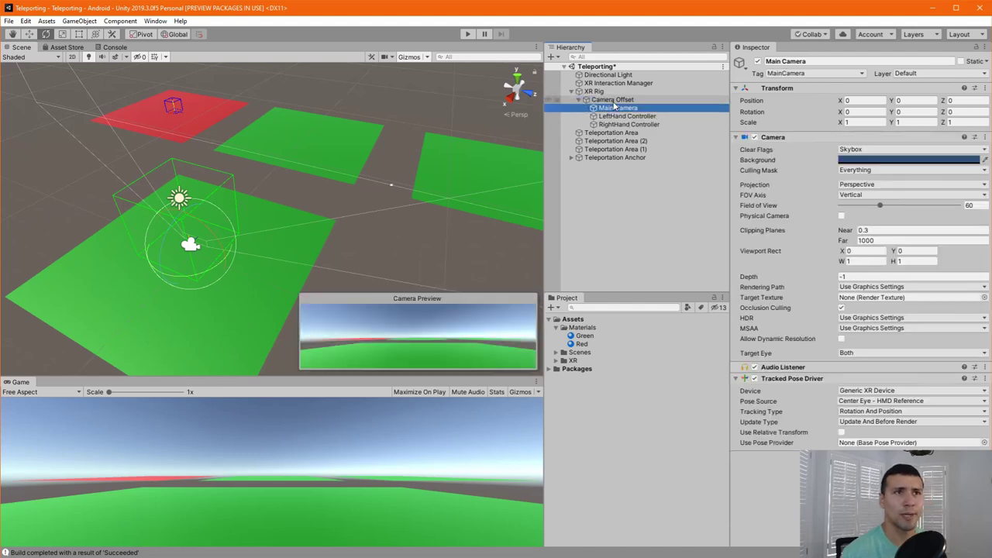
{"action": "left_click", "coordinate": [625, 116]}
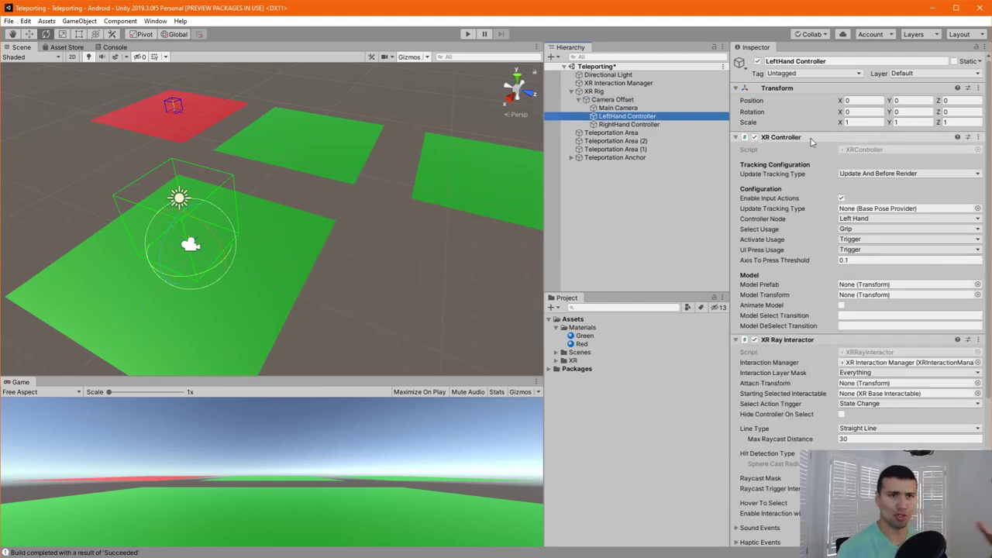
{"action": "scroll", "coordinate": [822, 194], "scroll_direction": "down", "scroll_amount": 5}
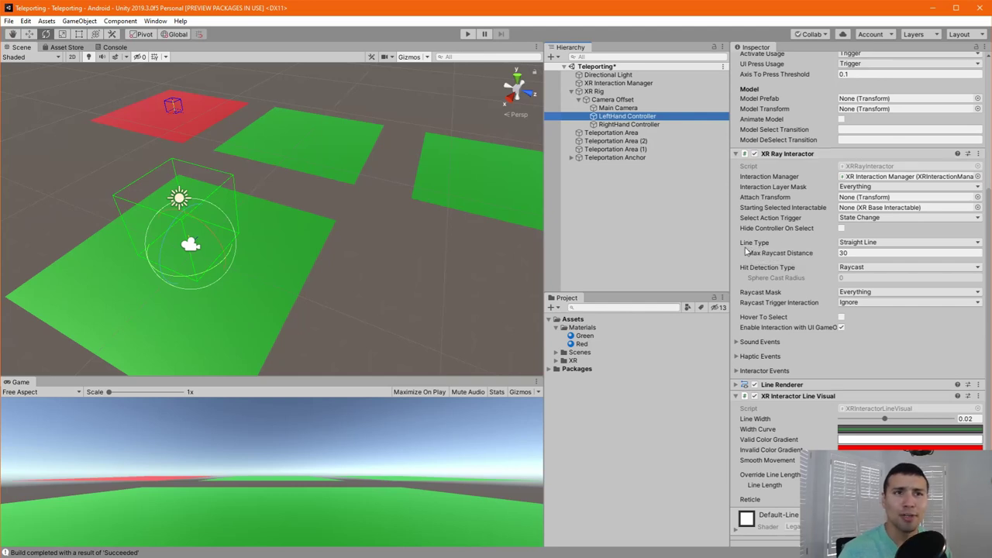
{"action": "left_click", "coordinate": [859, 242]}
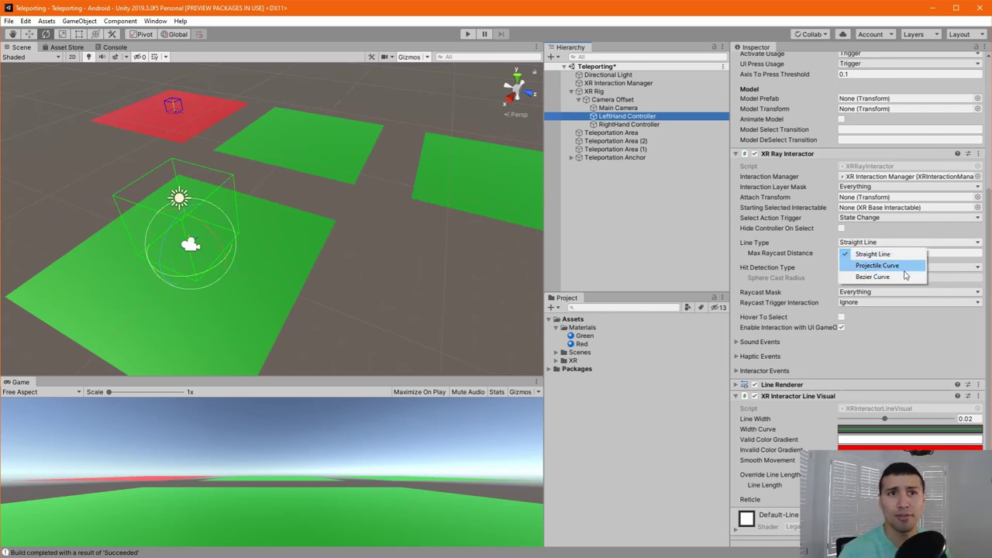
{"action": "left_click", "coordinate": [889, 266]}
{"action": "left_click", "coordinate": [667, 232]}
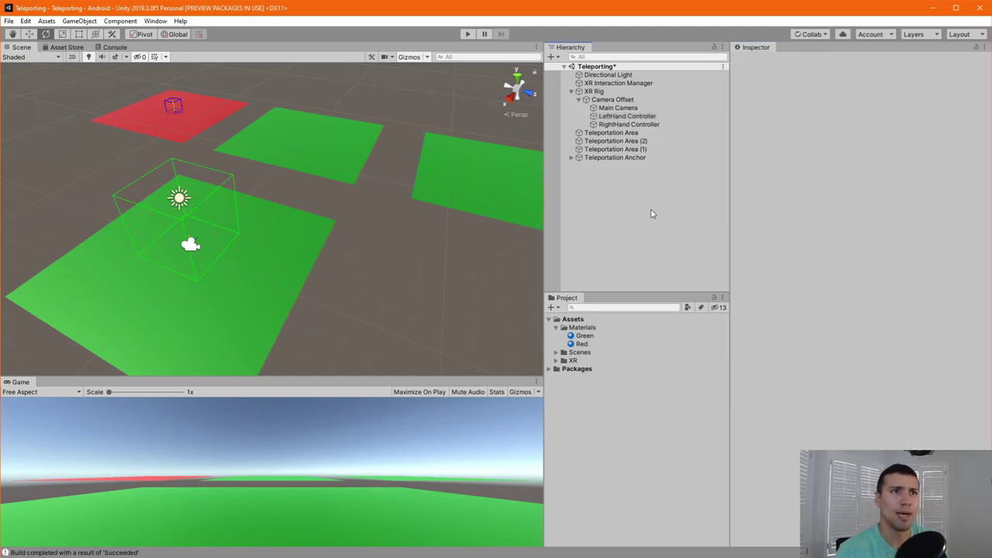
{"action": "left_click", "coordinate": [468, 34]}
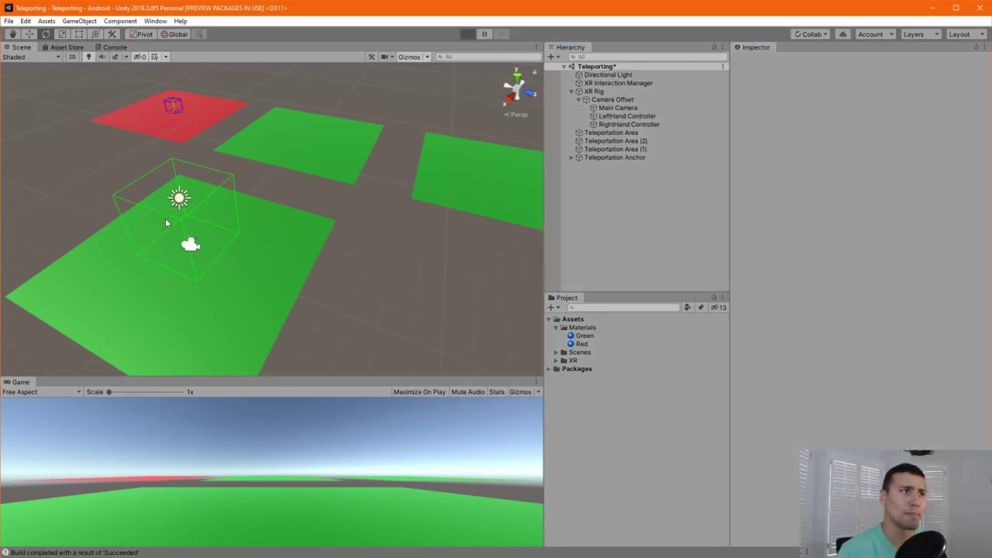
{"action": "right_click_drag", "start_coordinate": [229, 266], "coordinate": [149, 126]}
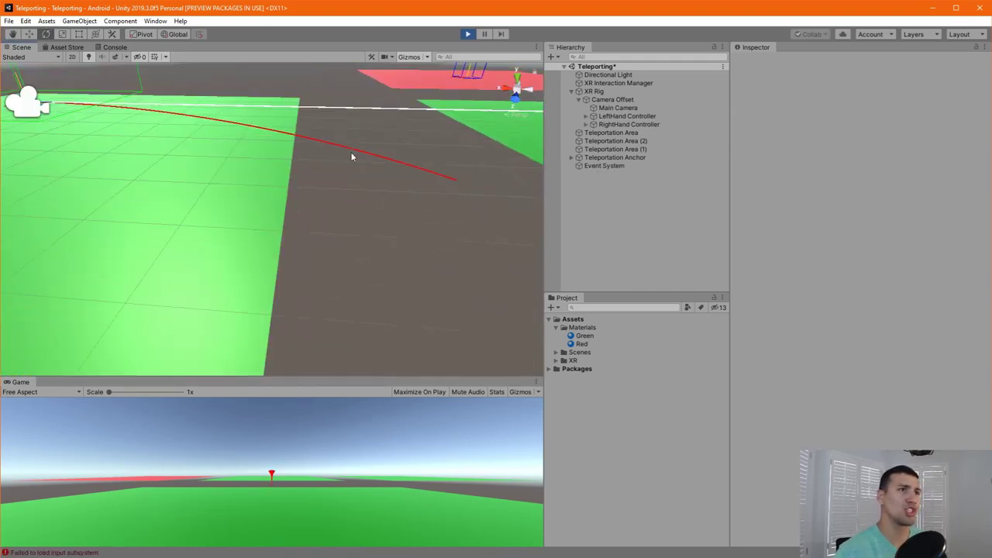
{"action": "scroll", "coordinate": [317, 162], "scroll_direction": "down", "scroll_amount": 3}
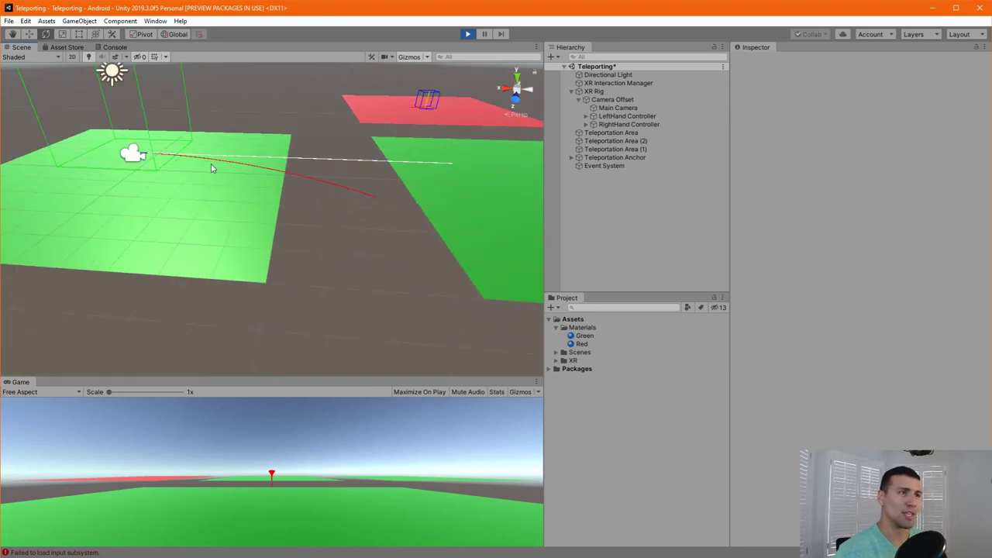
{"action": "scroll", "coordinate": [287, 182], "scroll_direction": "down", "scroll_amount": 2}
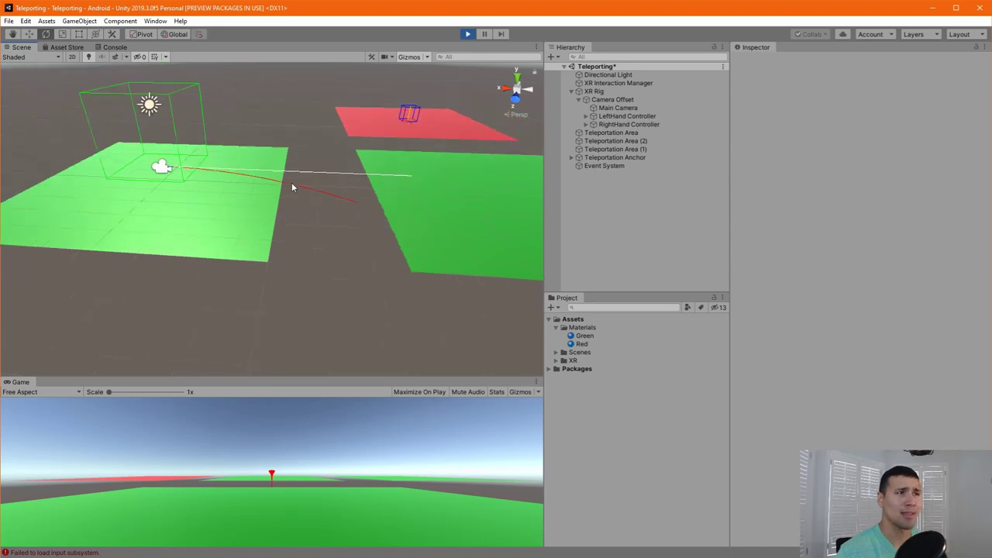
{"action": "scroll", "coordinate": [292, 186], "scroll_direction": "down", "scroll_amount": 2}
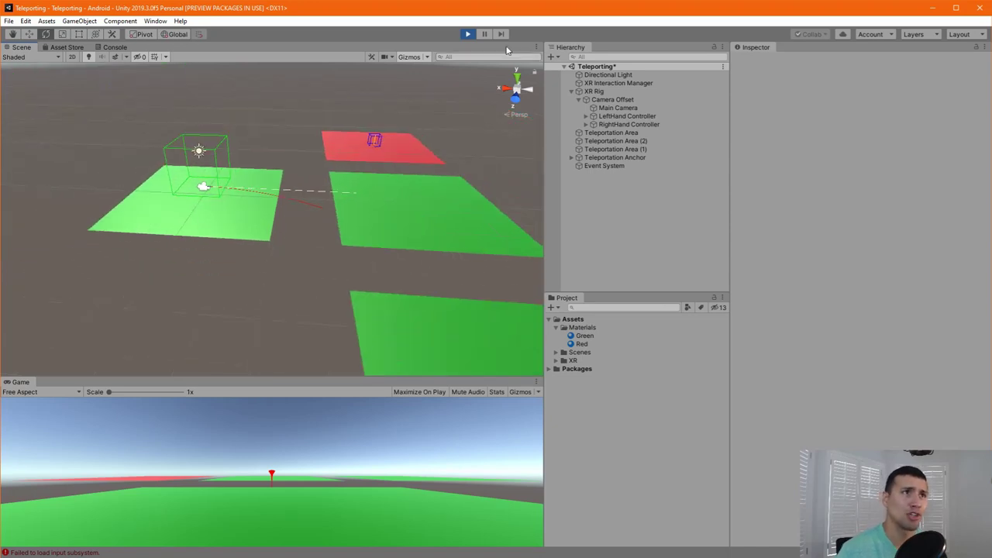
{"action": "left_click", "coordinate": [468, 34]}
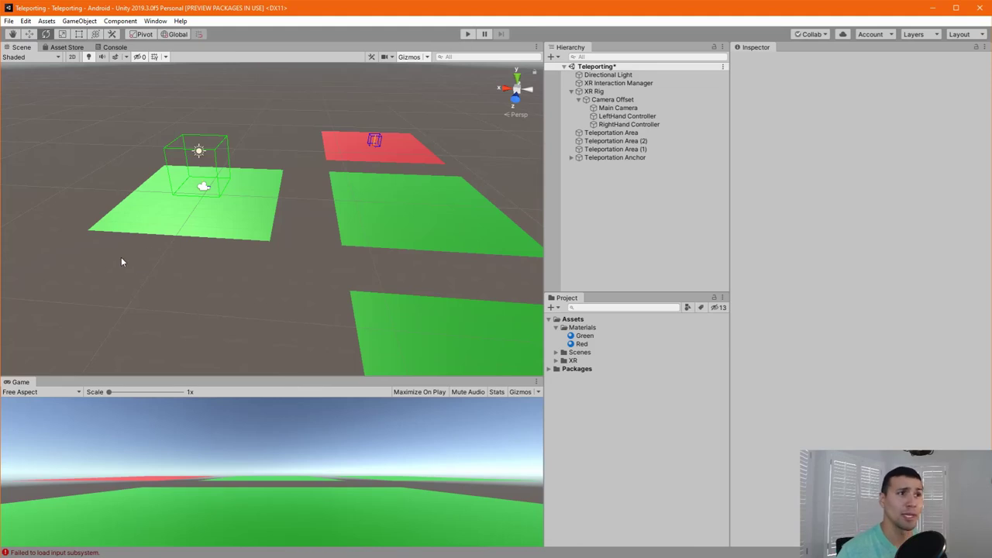
{"action": "left_click_drag", "start_coordinate": [121, 263], "coordinate": [167, 133], "text": "alt"}
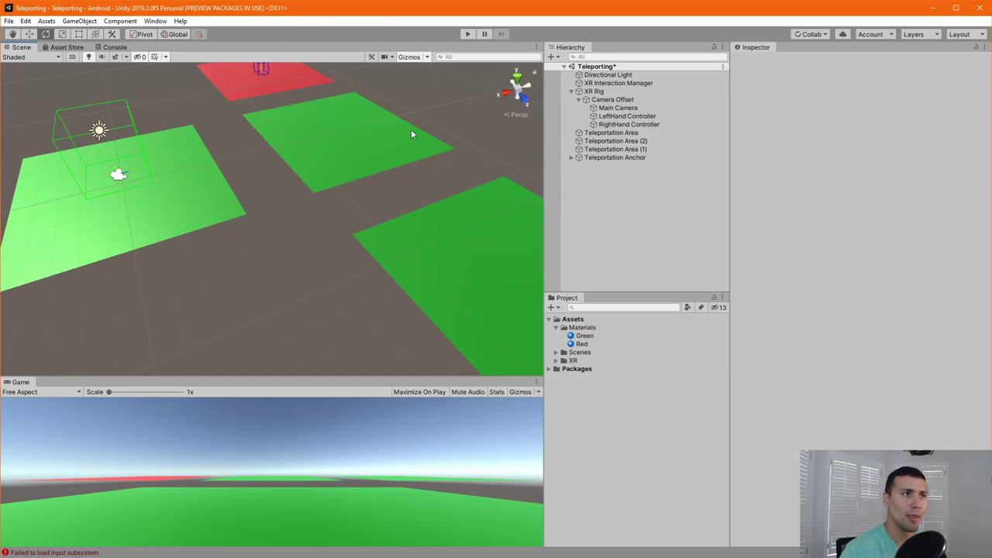
Tilt Teleportation Area (1) 35.701° around its Z axis with the Rotate tool
{"action": "left_click", "coordinate": [342, 166]}
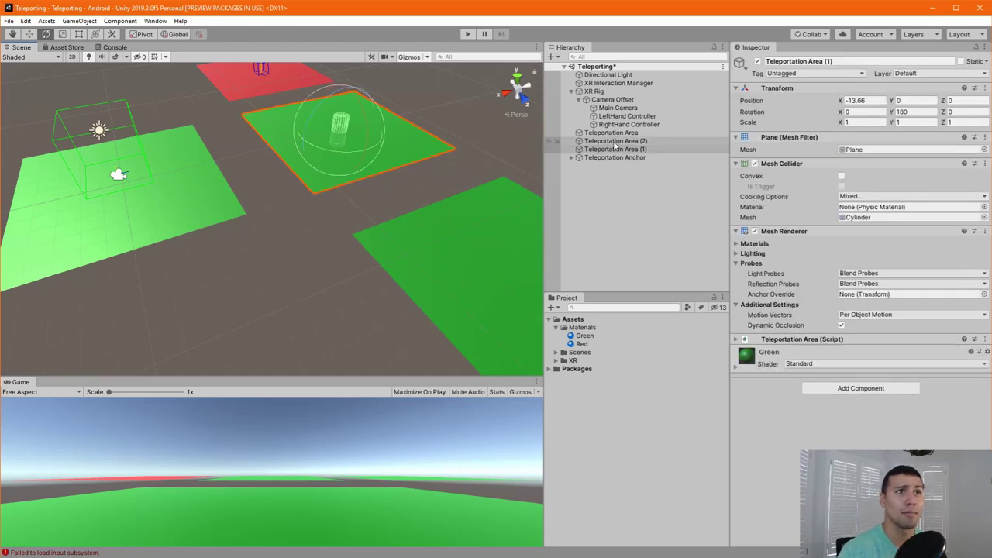
{"action": "left_click_drag", "start_coordinate": [326, 118], "coordinate": [300, 159]}
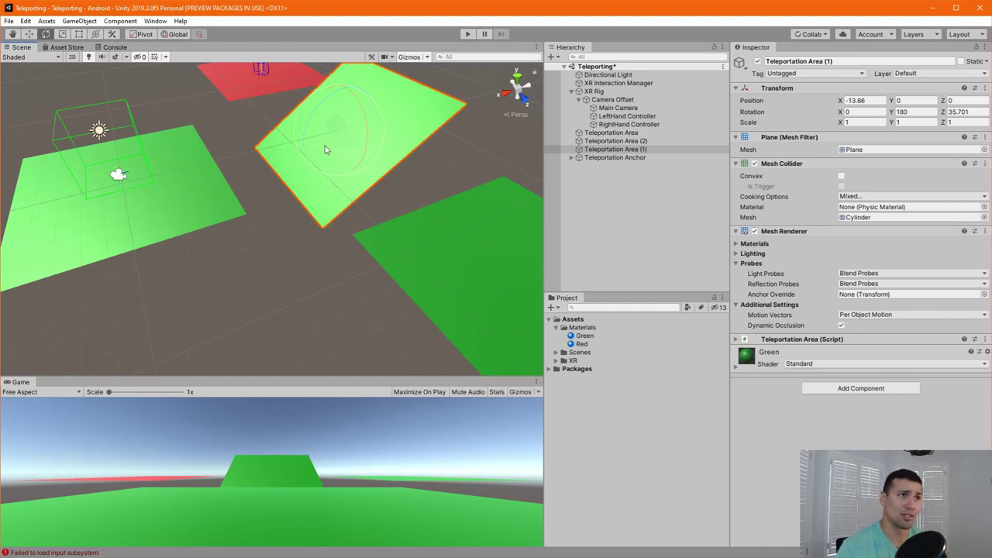
{"action": "left_click_drag", "start_coordinate": [222, 215], "coordinate": [189, 206], "text": "alt"}
Orbit and zoom around the tilted plane, then select LeftHand Controller
{"action": "key", "text": "q"}
{"action": "scroll", "coordinate": [201, 248], "scroll_direction": "up", "scroll_amount": 2}
{"action": "scroll", "coordinate": [201, 247], "scroll_direction": "up", "scroll_amount": 6}
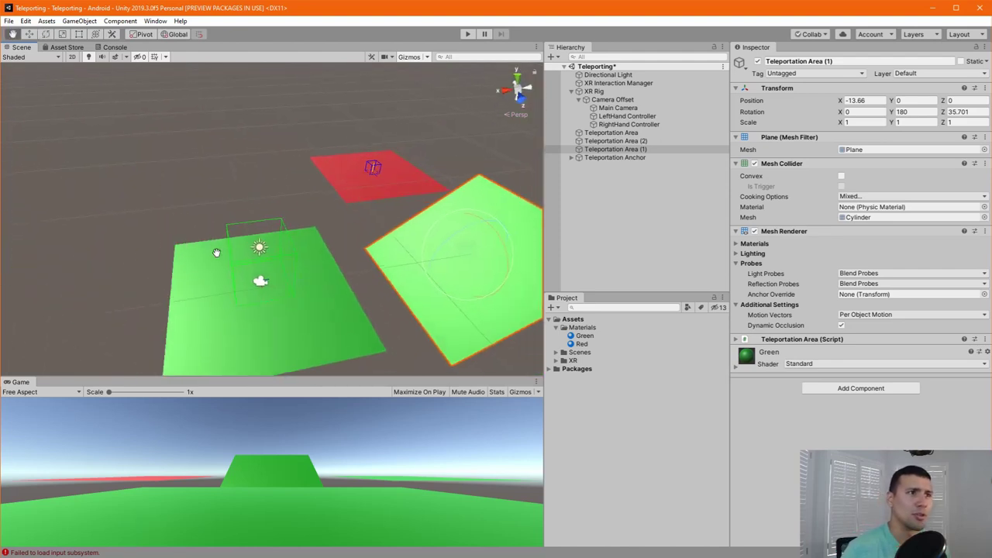
{"action": "scroll", "coordinate": [202, 249], "scroll_direction": "down", "scroll_amount": 3}
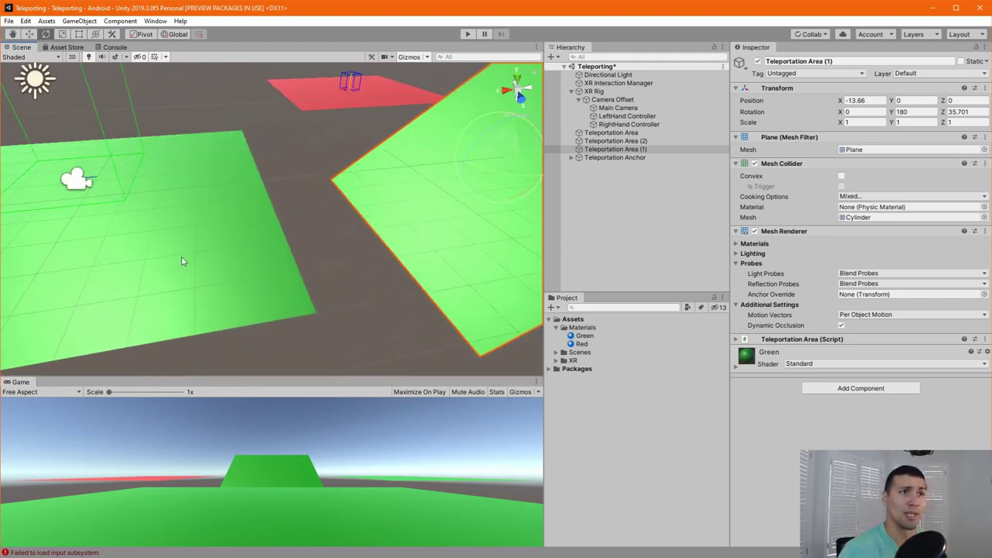
{"action": "scroll", "coordinate": [303, 215], "scroll_direction": "up", "scroll_amount": 1}
{"action": "mouse_move", "coordinate": [303, 215]}
{"action": "left_mouse_down", "text": "alt"}
{"action": "mouse_move", "coordinate": [248, 209]}
{"action": "mouse_move", "coordinate": [305, 217]}
{"action": "left_mouse_up", "text": "alt"}
{"action": "key", "text": "e"}
{"action": "left_click_drag", "start_coordinate": [208, 239], "coordinate": [237, 217], "text": "alt"}
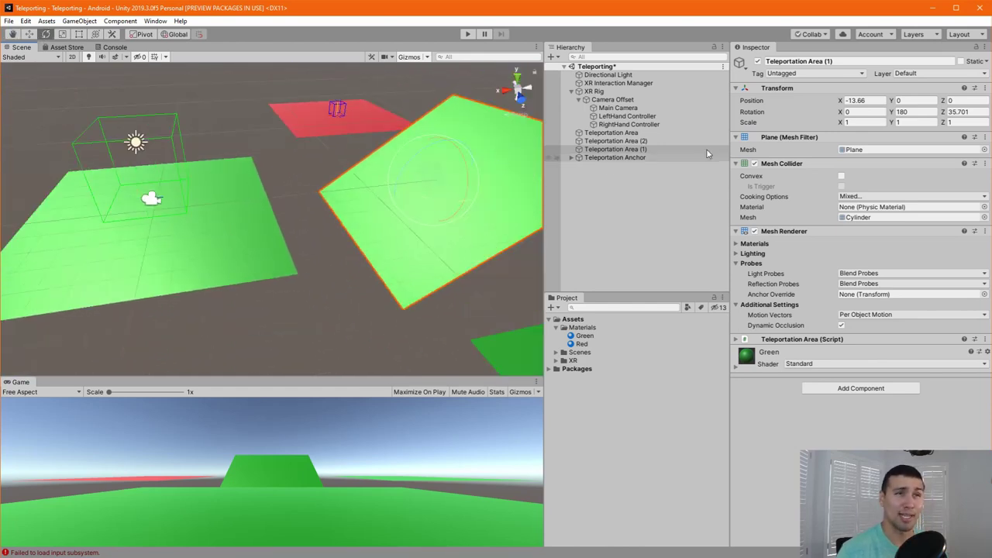
{"action": "left_click", "coordinate": [643, 116]}
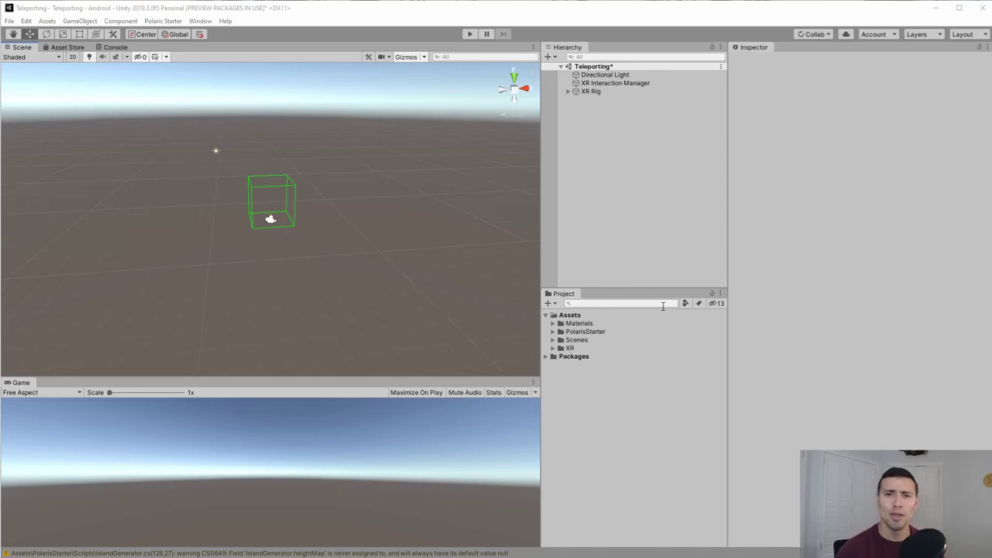
Search the Asset Store for 'terrain low poly'
{"action": "left_click", "coordinate": [68, 47]}
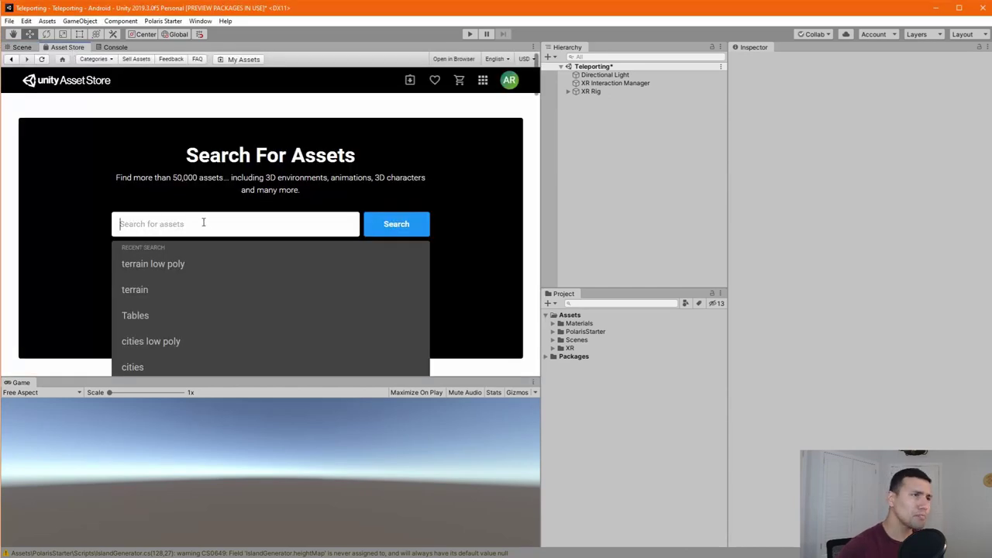
{"action": "type", "text": "terr"}
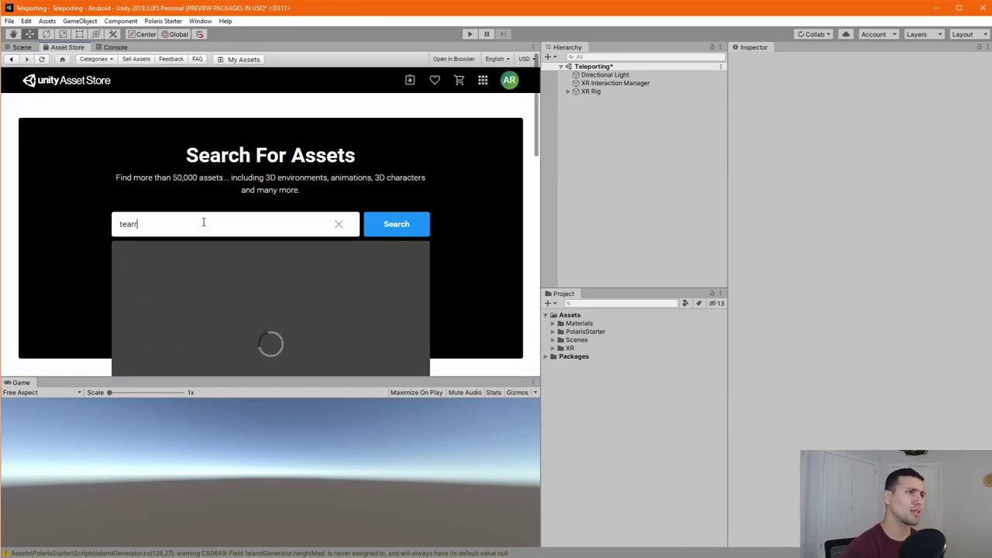
{"action": "type", "text": "a"}
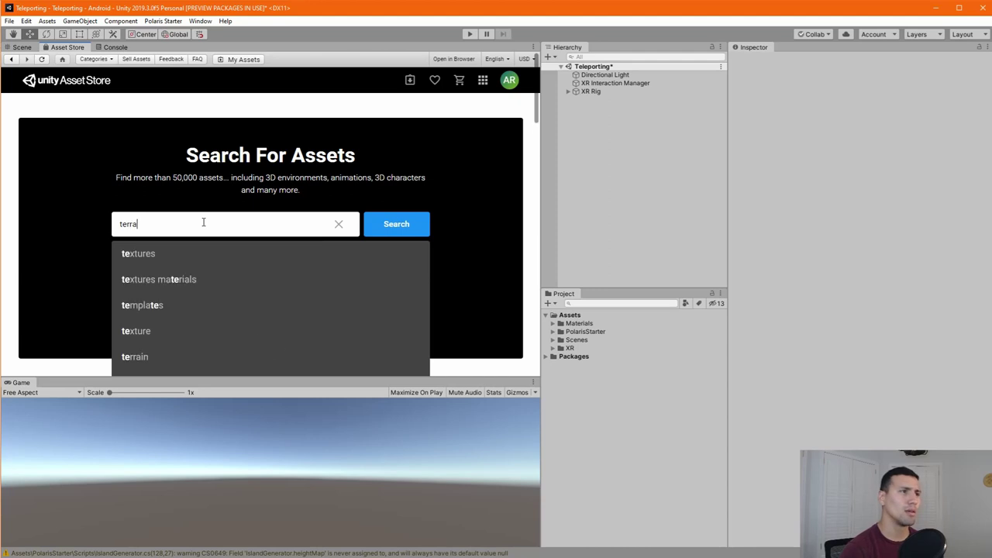
{"action": "type", "text": "in low poly"}
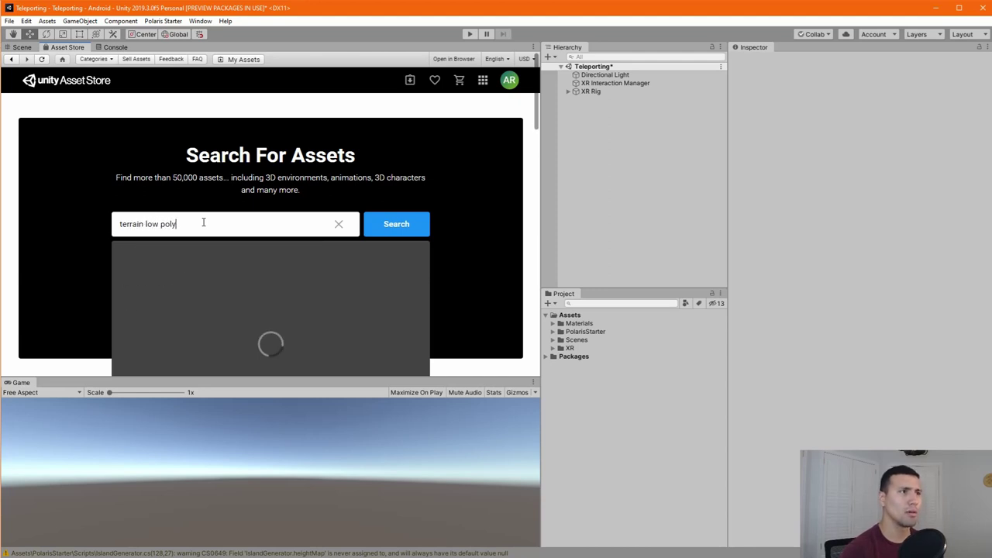
{"action": "left_click", "coordinate": [402, 232]}
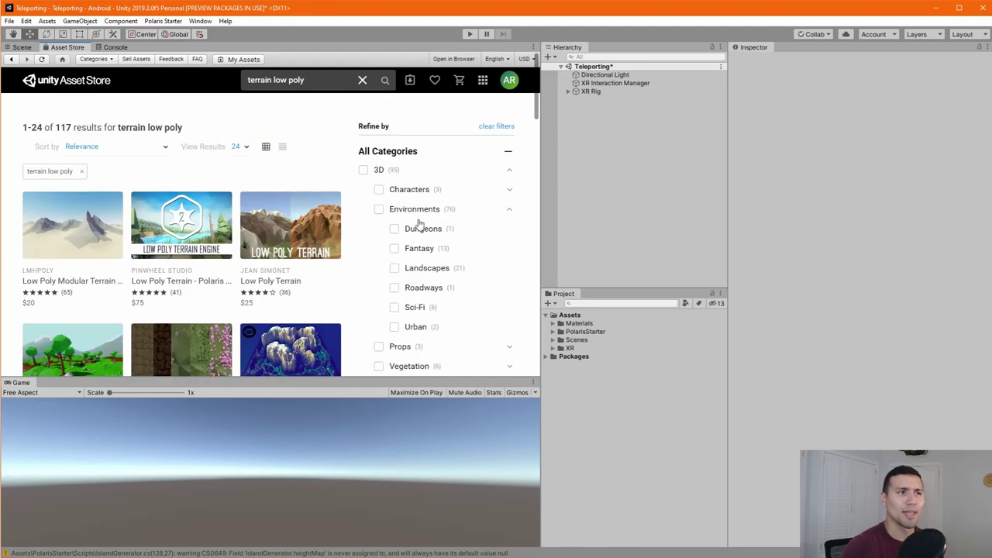
Filter the results to Free Assets and open the Low Poly Ground page
{"action": "scroll", "coordinate": [419, 225], "scroll_direction": "down", "scroll_amount": 2}
{"action": "scroll", "coordinate": [419, 225], "scroll_direction": "down", "scroll_amount": 2}
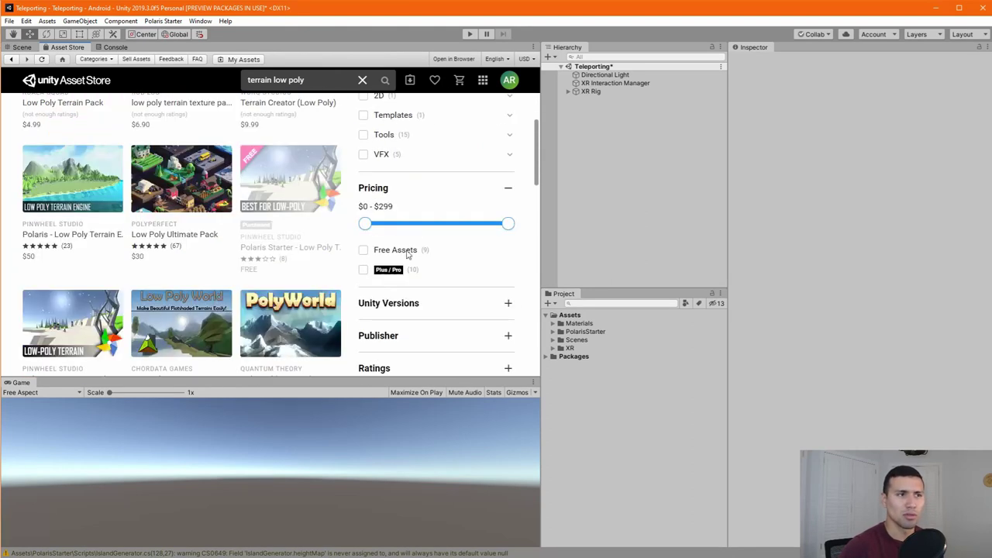
{"action": "left_click", "coordinate": [364, 250]}
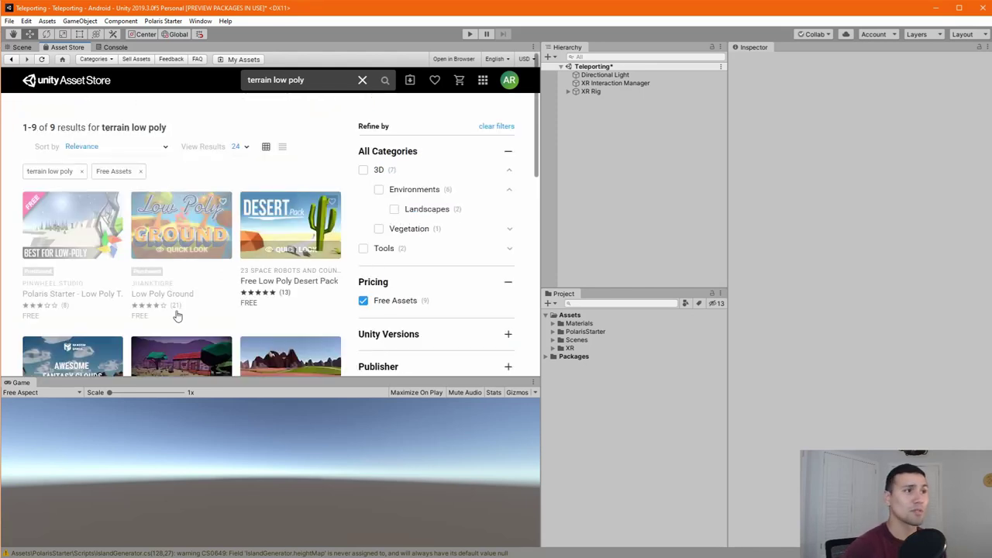
{"action": "scroll", "coordinate": [291, 293], "scroll_direction": "down", "scroll_amount": 2}
{"action": "scroll", "coordinate": [293, 271], "scroll_direction": "up", "scroll_amount": 2}
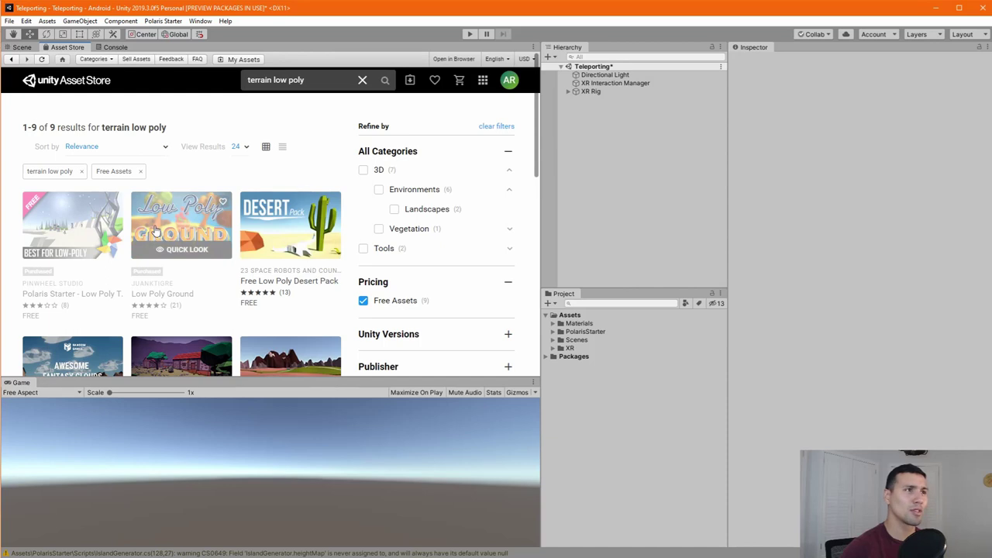
{"action": "left_click", "coordinate": [199, 225]}
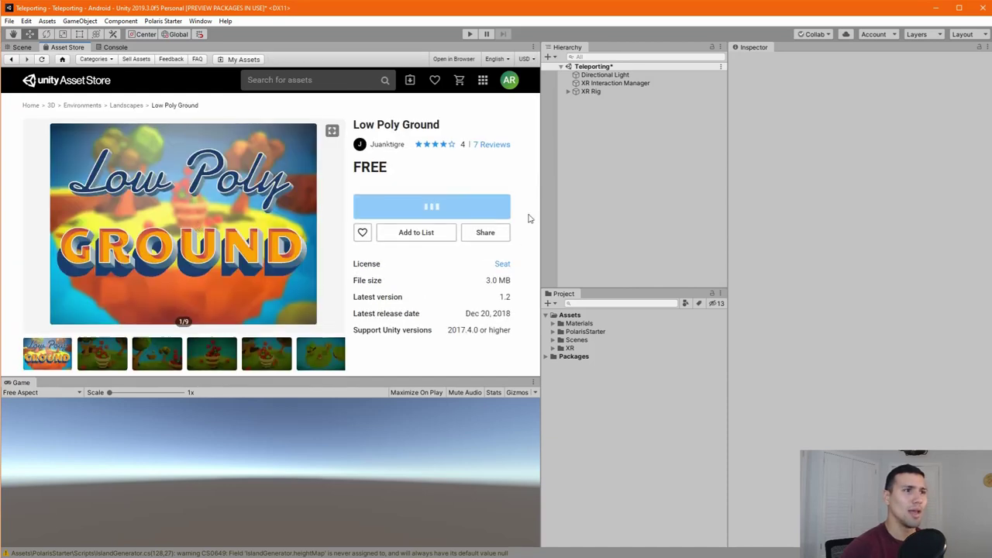
{"action": "scroll", "coordinate": [496, 198], "scroll_direction": "down", "scroll_amount": 1}
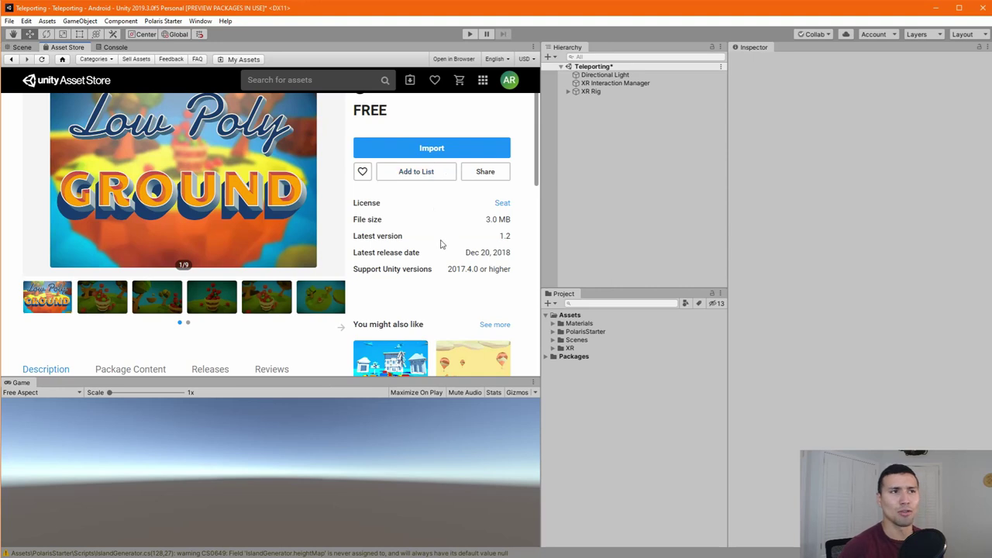
{"action": "scroll", "coordinate": [439, 243], "scroll_direction": "up", "scroll_amount": 1}
Start importing Low Poly Ground and collapse its Materials, Mesh, Postprocessing, Scripts and Textures folders
{"action": "left_click", "coordinate": [441, 201]}
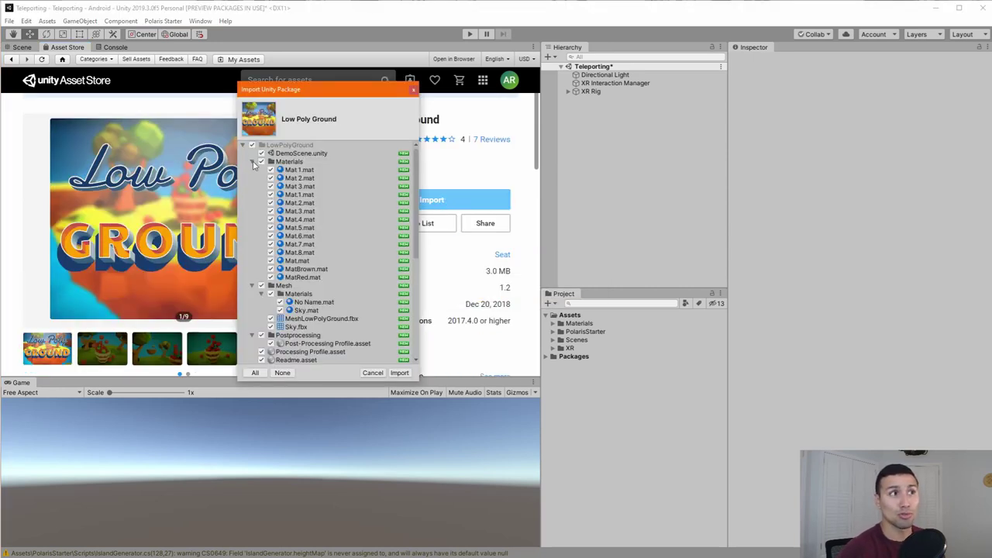
{"action": "left_click", "coordinate": [252, 161]}
{"action": "left_click", "coordinate": [252, 170]}
{"action": "left_click", "coordinate": [252, 179]}
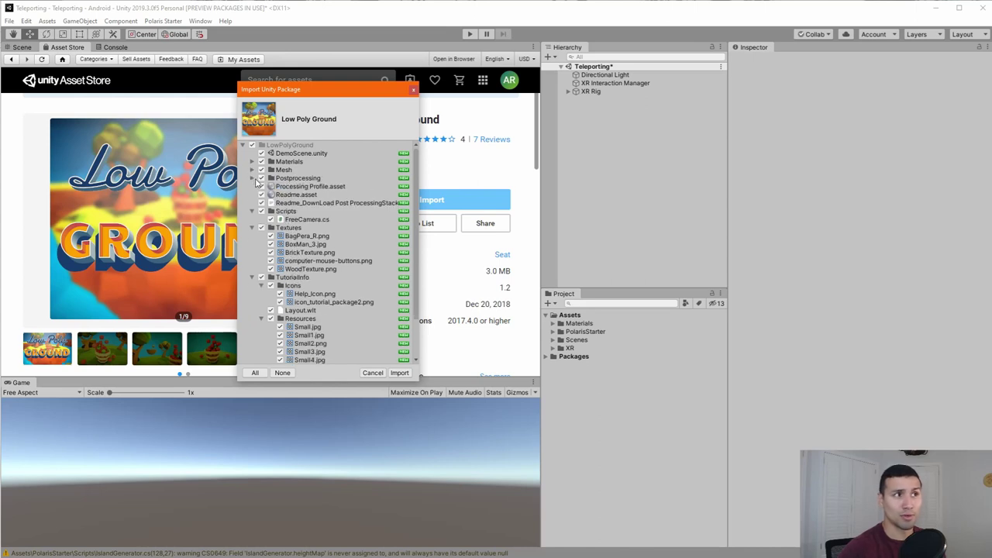
{"action": "left_click", "coordinate": [251, 211]}
{"action": "left_click", "coordinate": [251, 220]}
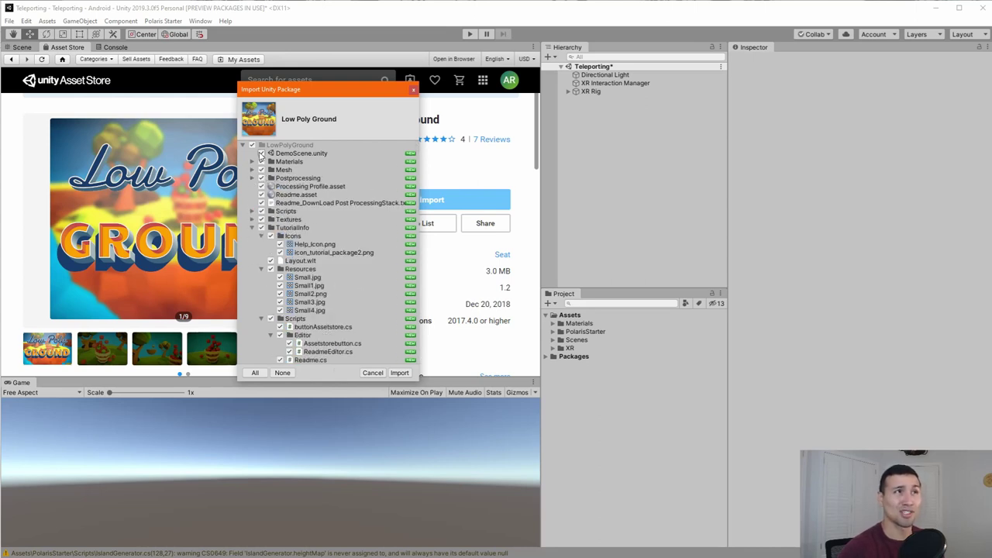
Exclude DemoScene, Postprocessing, Readme, Scripts, Textures and TutorialInfo, importing only Materials and Mesh
{"action": "left_click", "coordinate": [261, 153]}
{"action": "left_click", "coordinate": [261, 178]}
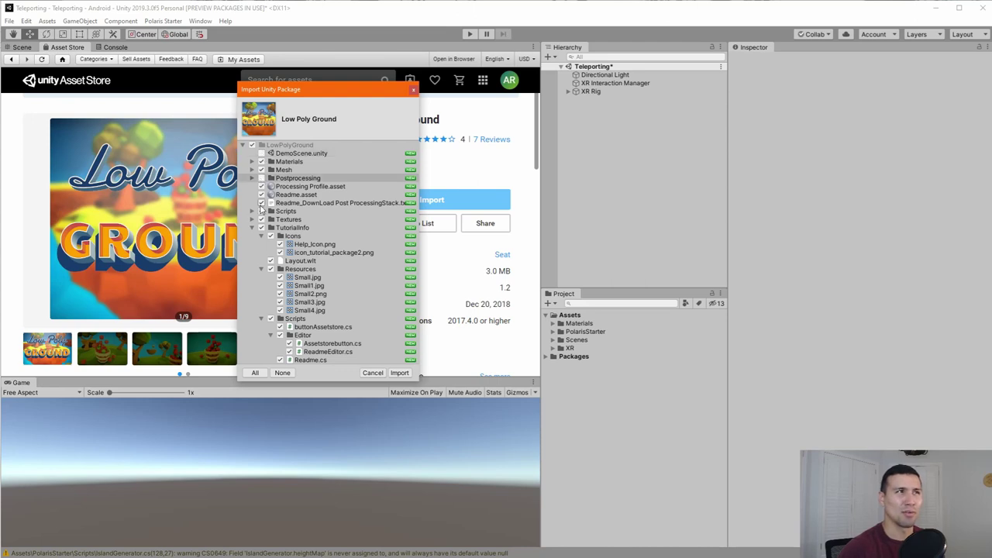
{"action": "left_click", "coordinate": [261, 186]}
{"action": "left_click", "coordinate": [262, 195]}
{"action": "left_click", "coordinate": [262, 202]}
{"action": "left_click", "coordinate": [261, 211]}
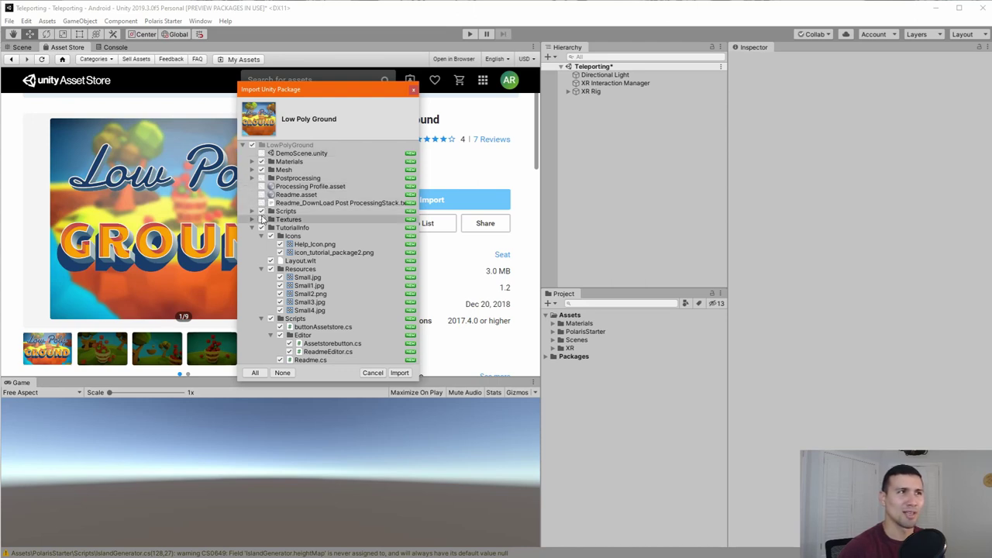
{"action": "left_click", "coordinate": [262, 219]}
{"action": "left_click", "coordinate": [261, 227]}
{"action": "left_click", "coordinate": [252, 228]}
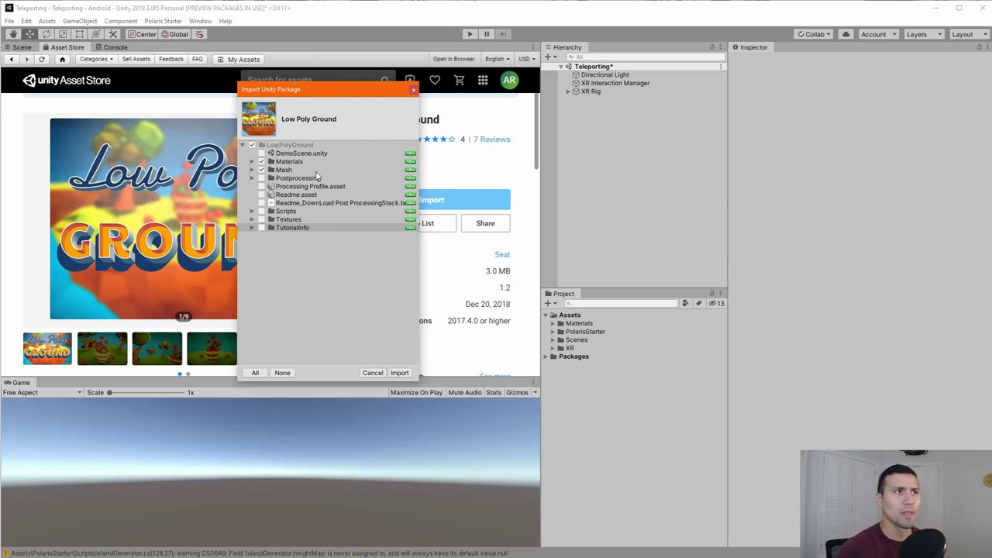
{"action": "left_click", "coordinate": [399, 373]}
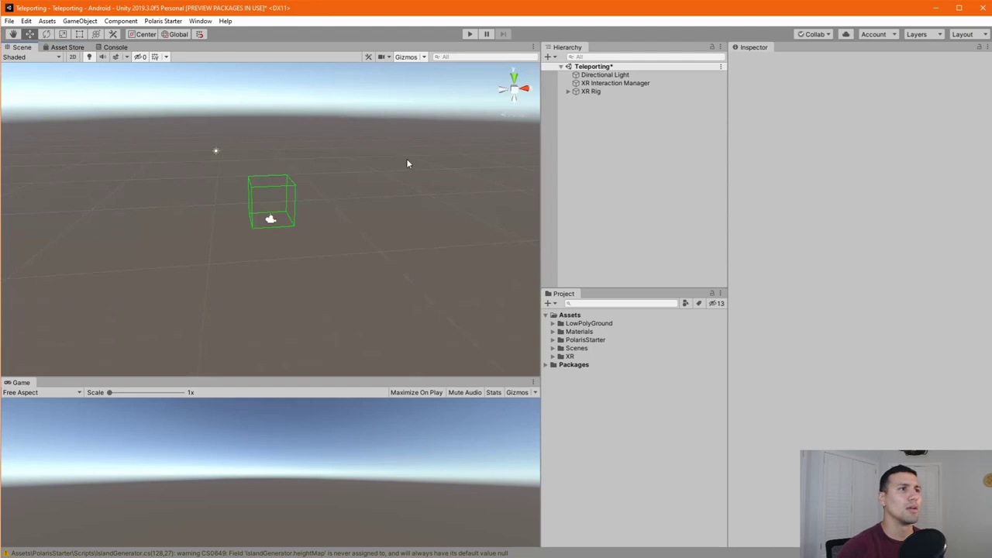
Expand Assets > LowPolyGround and drag the MeshLowPolyGround model into the Teleporting scene
{"action": "left_click", "coordinate": [587, 333]}
{"action": "left_click", "coordinate": [602, 325]}
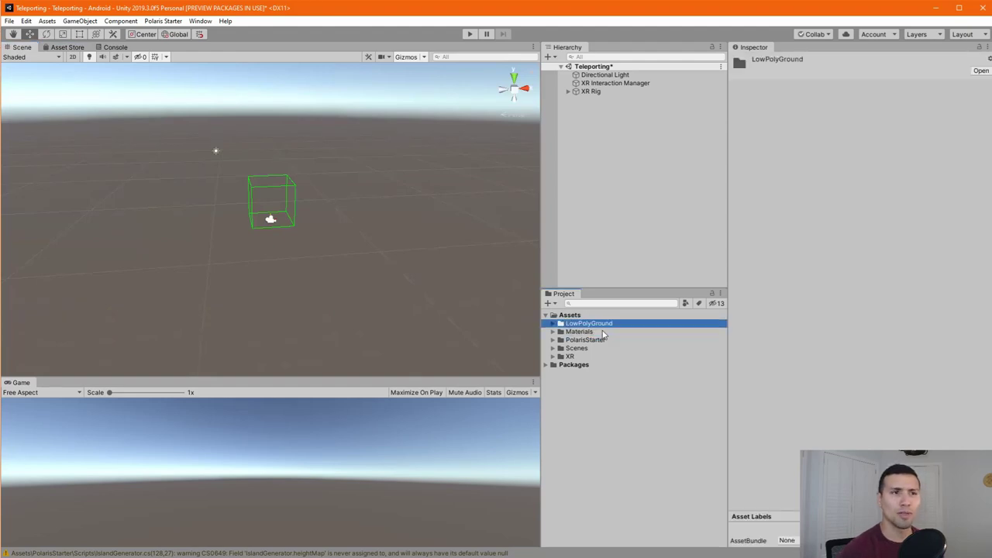
{"action": "key", "text": "Right"}
{"action": "key", "text": "Down"}
{"action": "key", "text": "Down"}
{"action": "key", "text": "Down"}
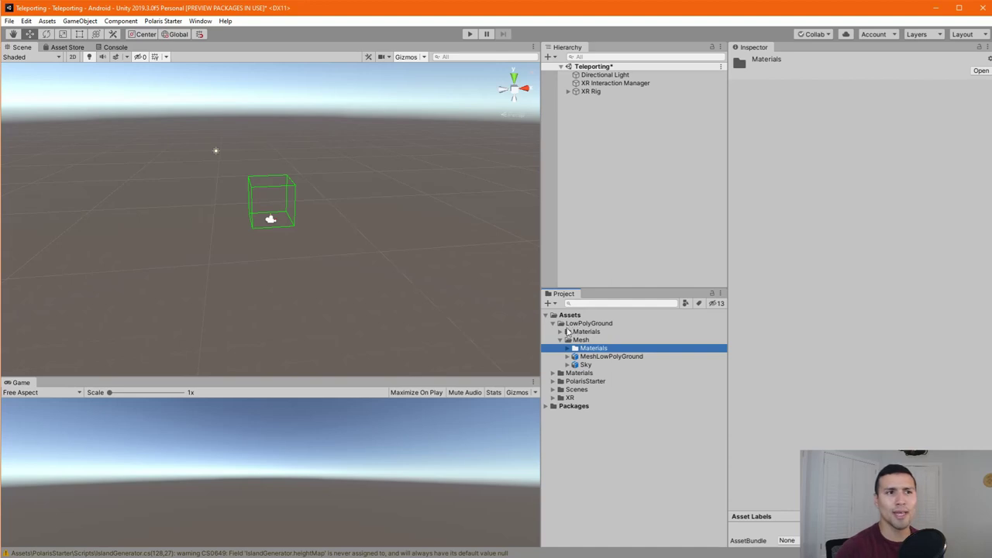
{"action": "left_click", "coordinate": [609, 356]}
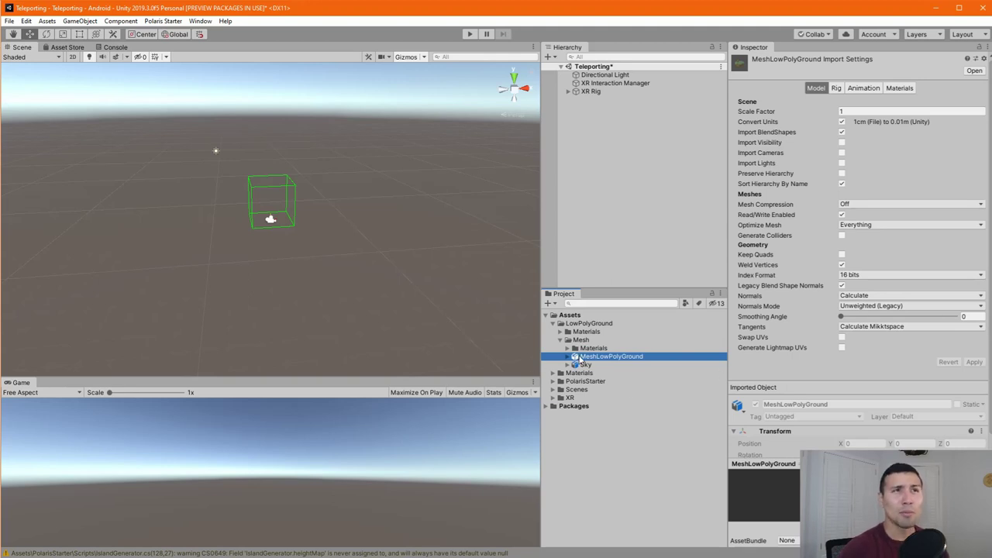
{"action": "left_click_drag", "start_coordinate": [578, 359], "coordinate": [596, 138]}
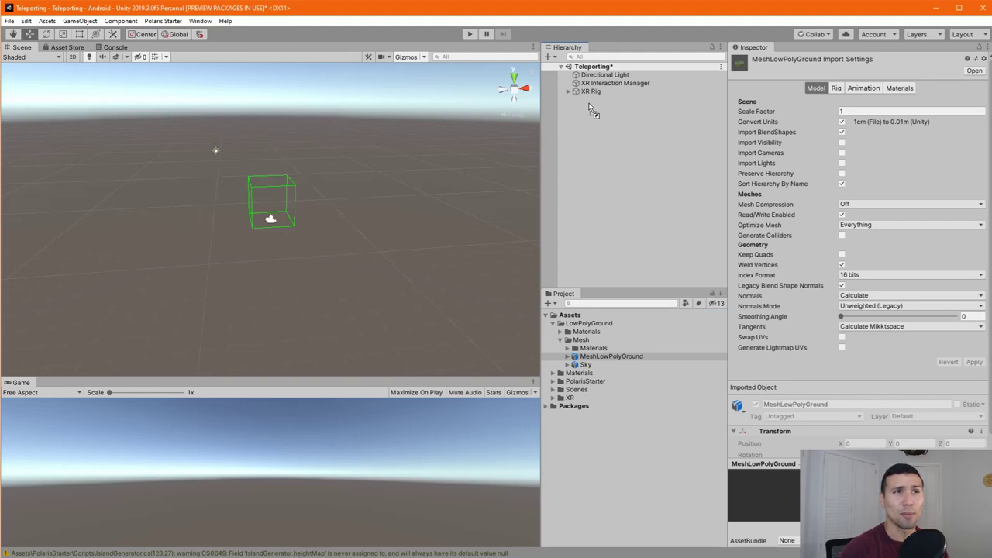
{"action": "left_click_drag", "start_coordinate": [589, 102], "coordinate": [590, 100]}
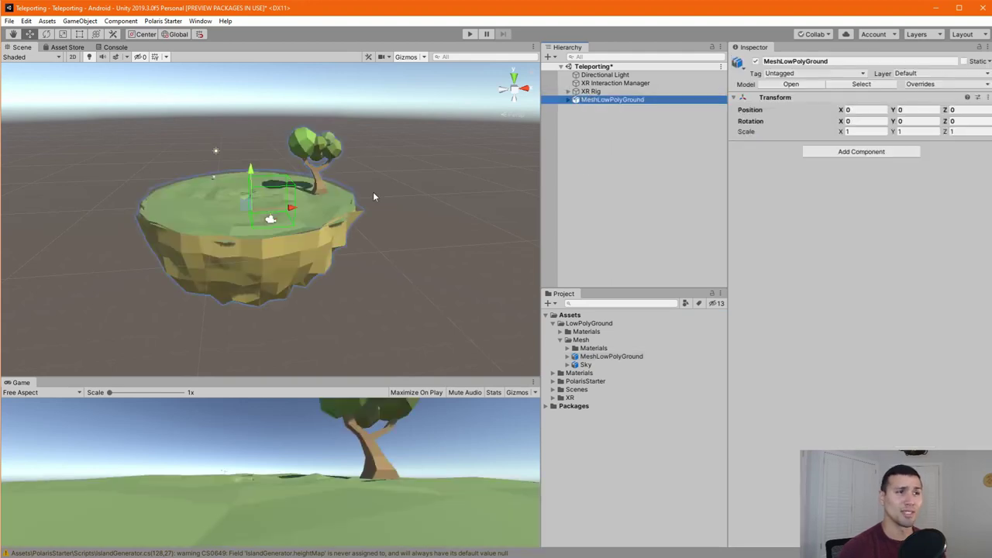
{"action": "scroll", "coordinate": [229, 264], "scroll_direction": "down", "scroll_amount": 3}
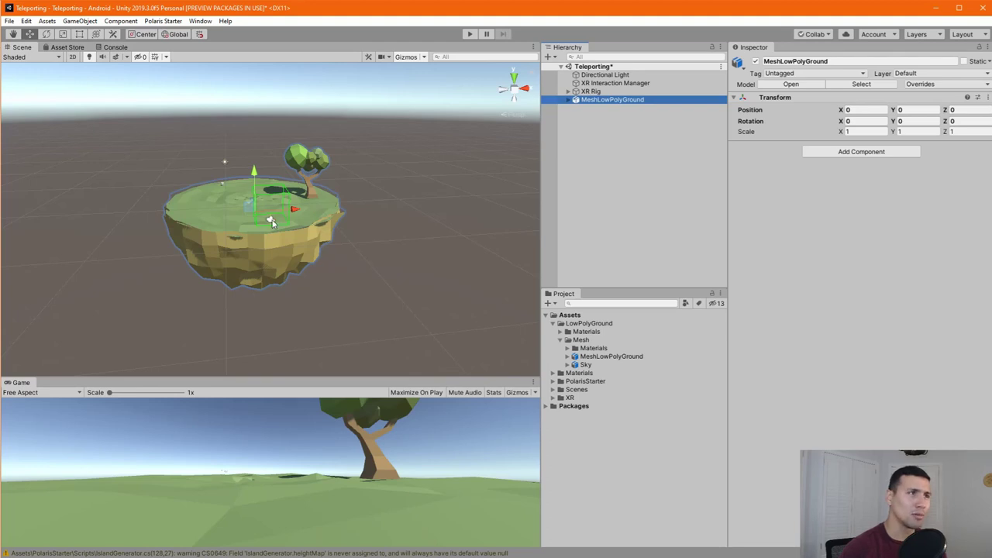
{"action": "scroll", "coordinate": [356, 244], "scroll_direction": "down", "scroll_amount": 3}
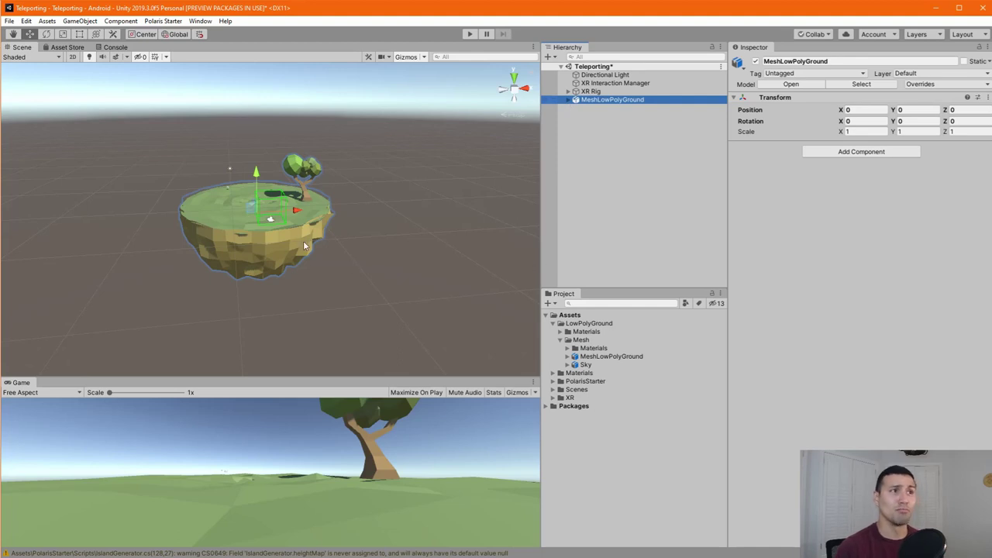
Duplicate the island twice, moving copy (1) to the left and copy (2) to the right
{"action": "left_click", "coordinate": [576, 139]}
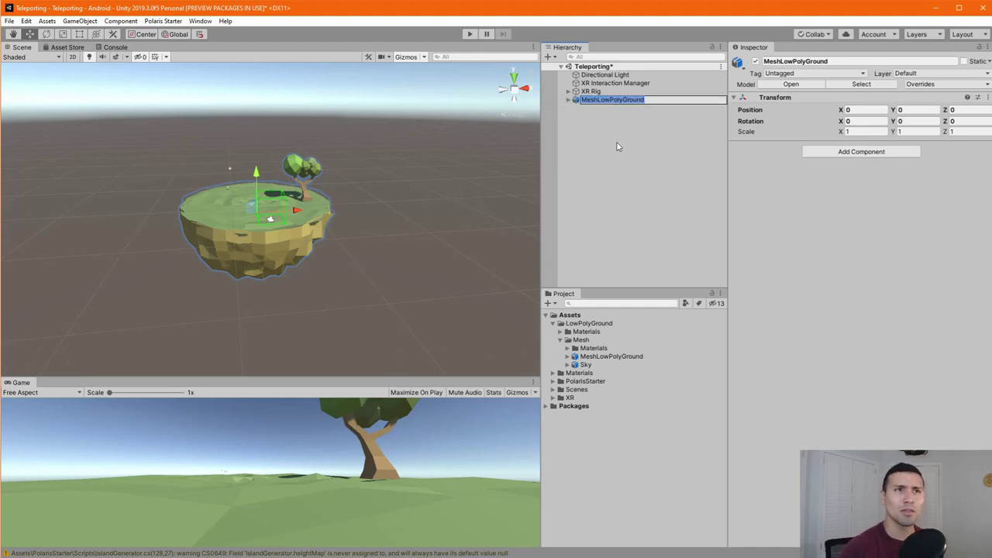
{"action": "left_click", "coordinate": [628, 100]}
{"action": "key", "text": "ctrl+d"}
{"action": "key", "text": "ctrl+d"}
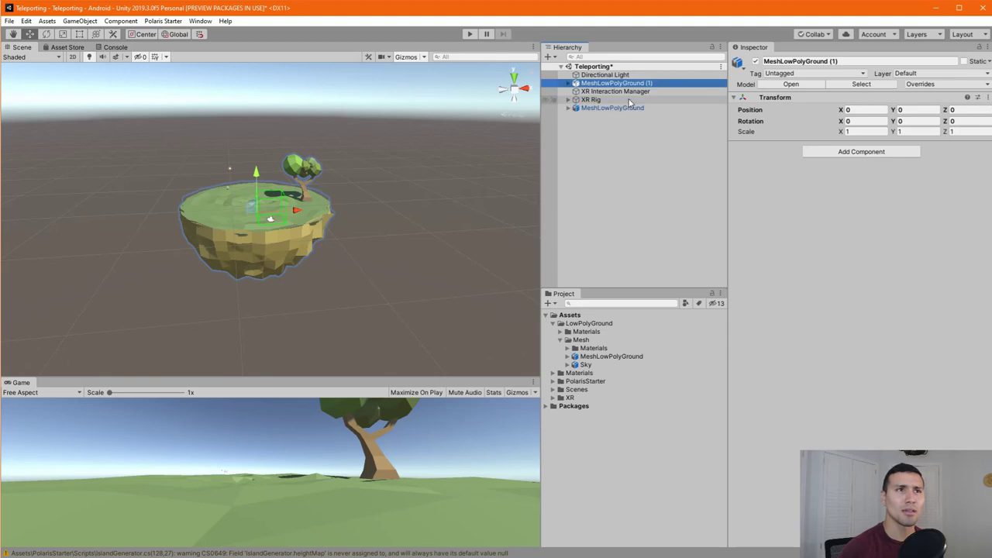
{"action": "left_click", "coordinate": [627, 92]}
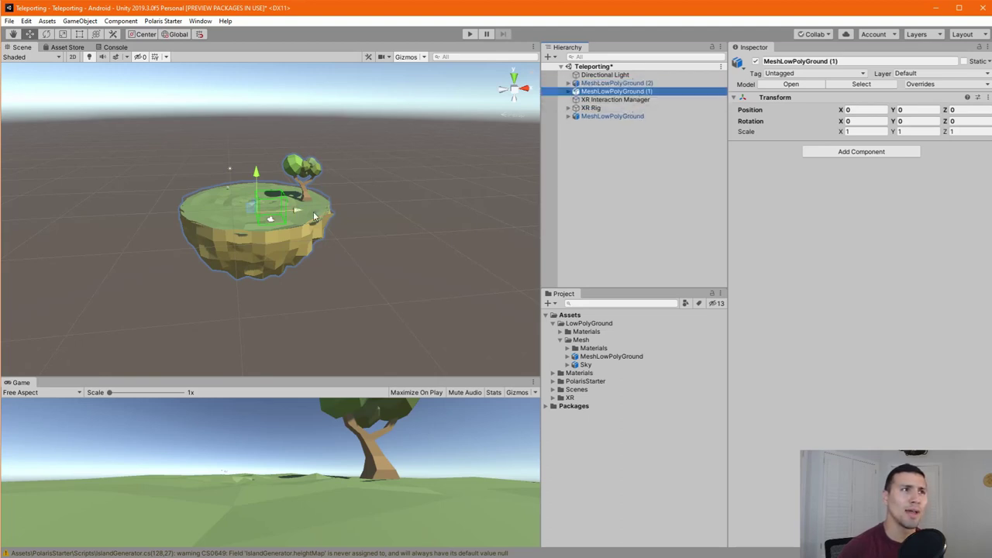
{"action": "left_click_drag", "start_coordinate": [293, 211], "coordinate": [87, 229]}
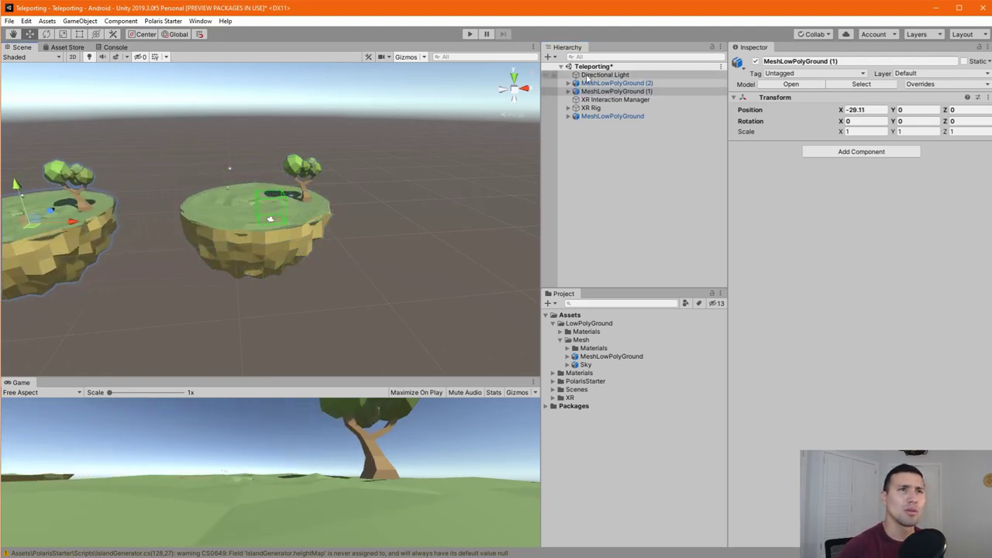
{"action": "left_click", "coordinate": [227, 203]}
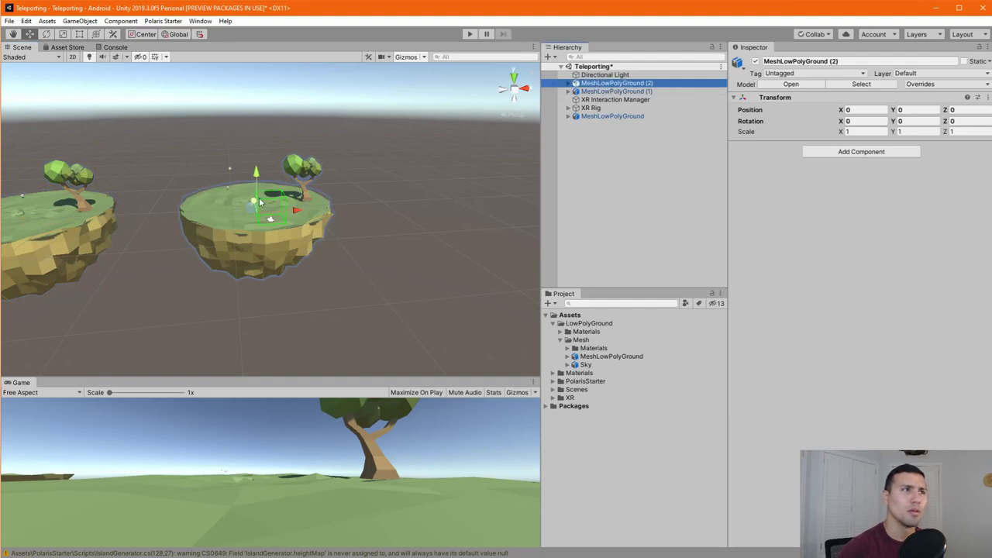
{"action": "left_click_drag", "start_coordinate": [293, 210], "coordinate": [502, 201]}
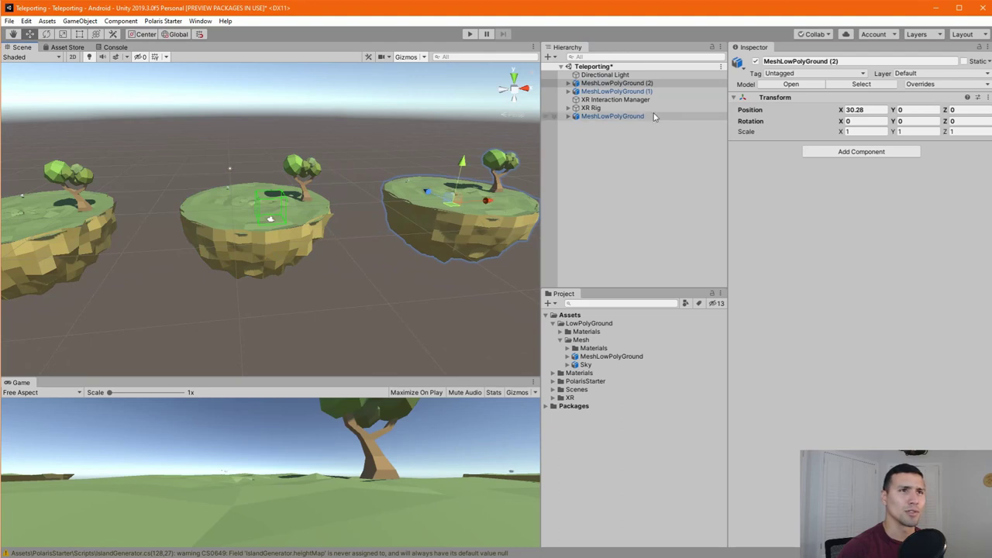
Frame island copy (2), then expand the original island's parts and select Manzana
{"action": "left_click", "coordinate": [617, 83]}
{"action": "key", "text": "f"}
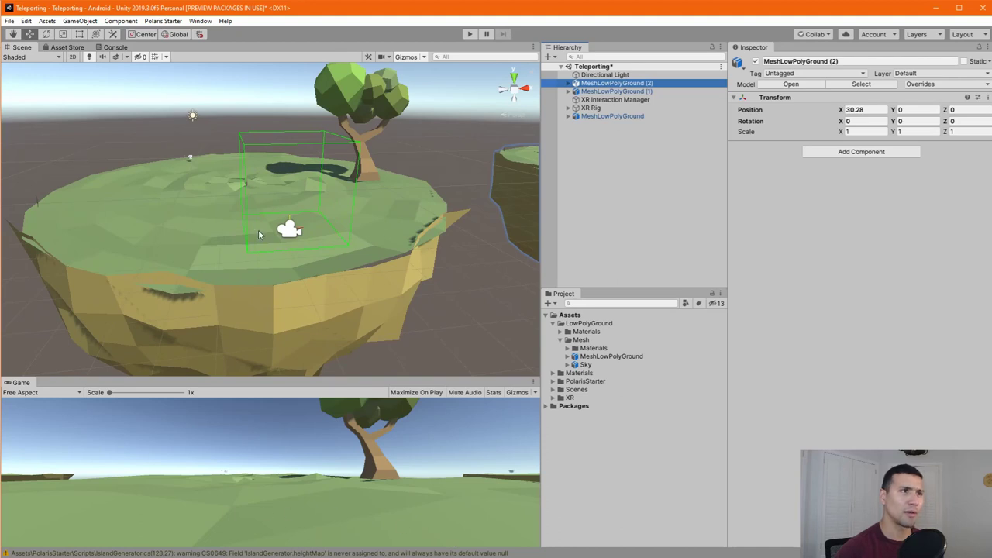
{"action": "scroll", "coordinate": [237, 333], "scroll_direction": "down", "scroll_amount": 8}
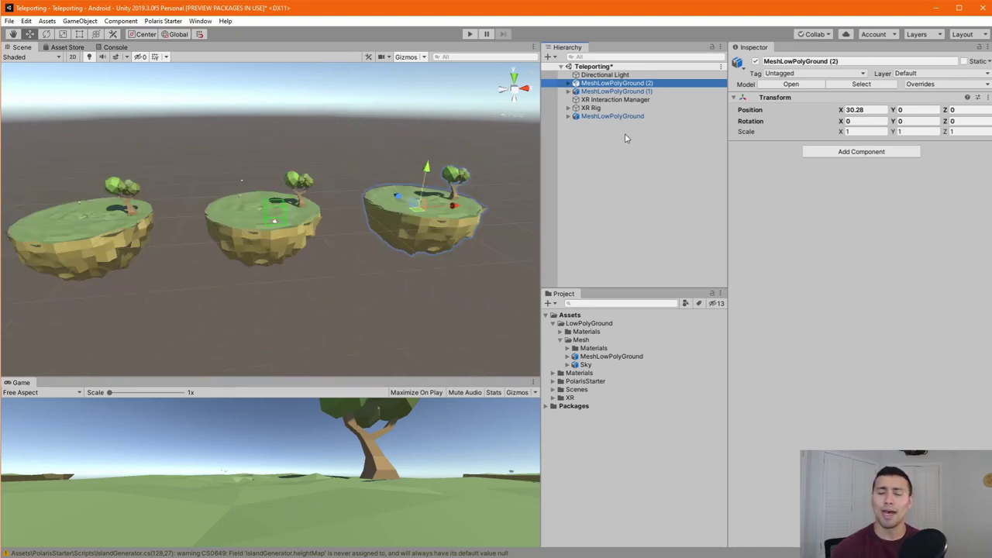
{"action": "scroll", "coordinate": [299, 268], "scroll_direction": "up", "scroll_amount": 5}
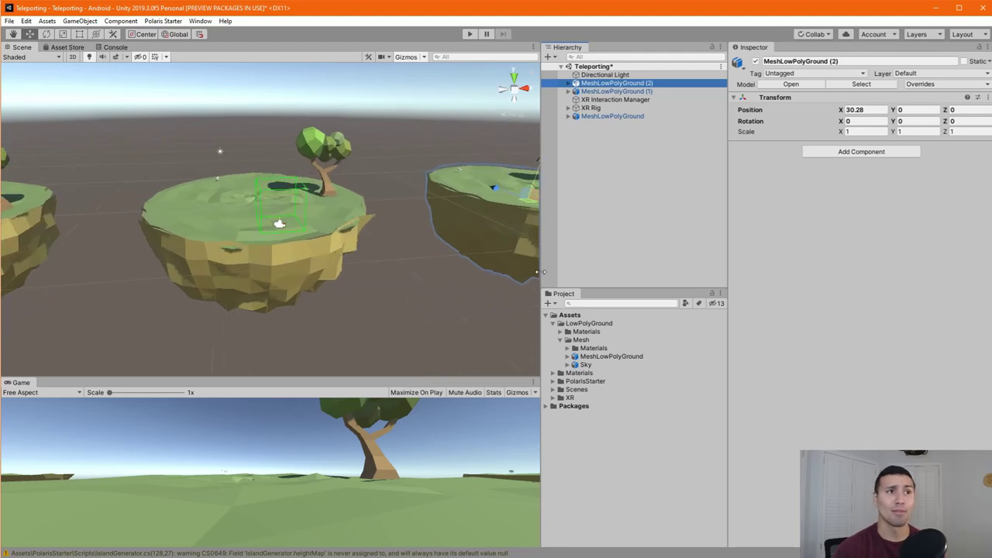
{"action": "left_click", "coordinate": [210, 237]}
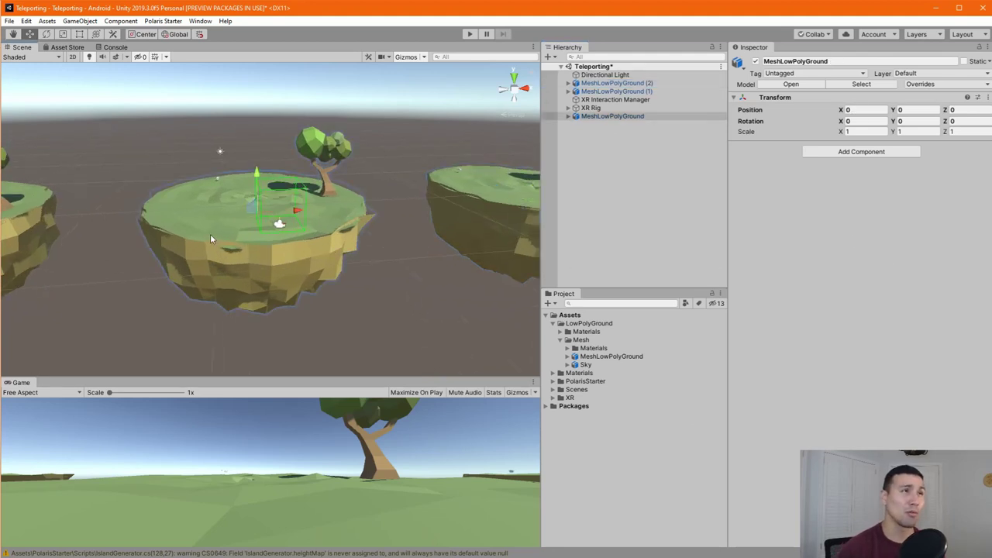
{"action": "scroll", "coordinate": [211, 231], "scroll_direction": "up", "scroll_amount": 3}
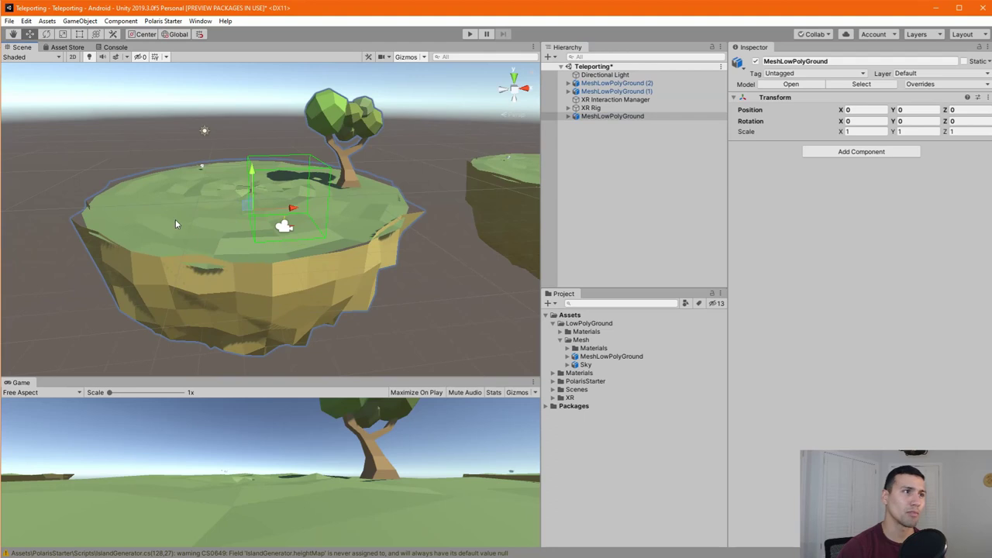
{"action": "left_click", "coordinate": [625, 116]}
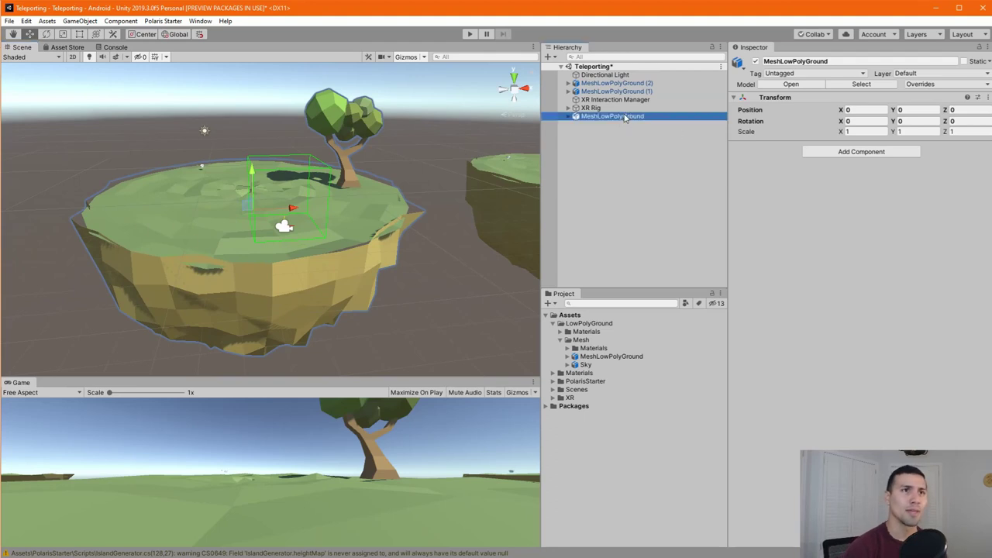
{"action": "key", "text": "Right"}
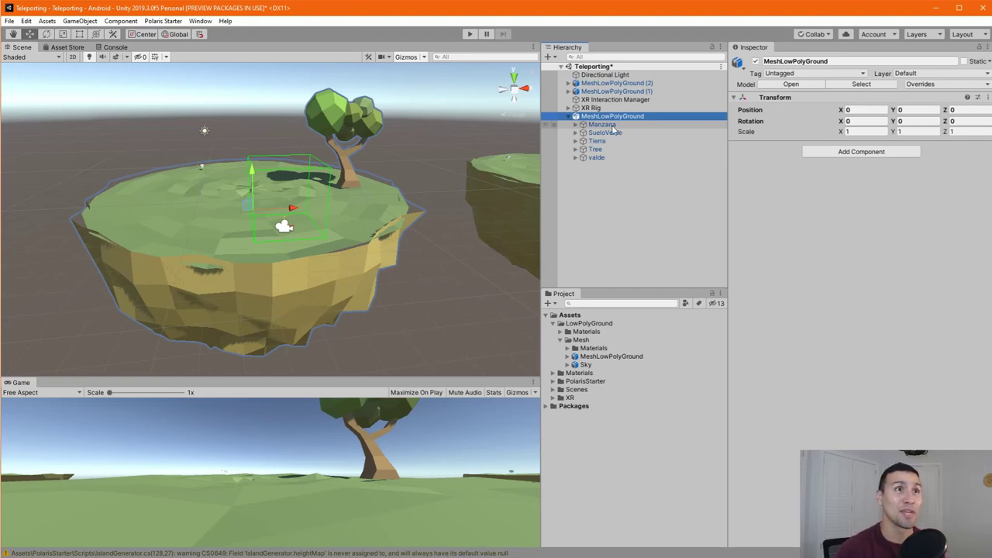
{"action": "left_click", "coordinate": [635, 126]}
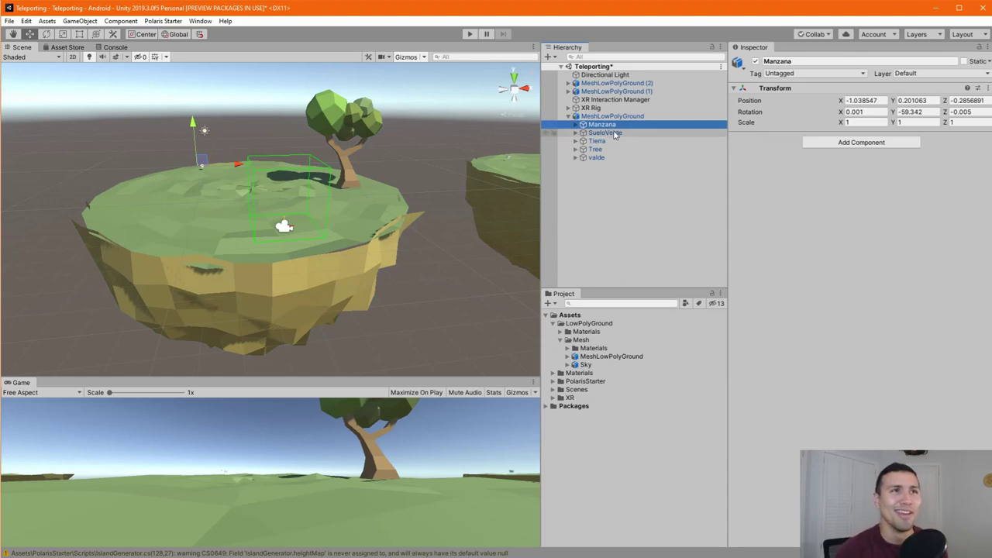
Inspect SueloVerde, Tierra, Tree and valde in turn, ending on the SueloVerde grass top
{"action": "left_click", "coordinate": [615, 134]}
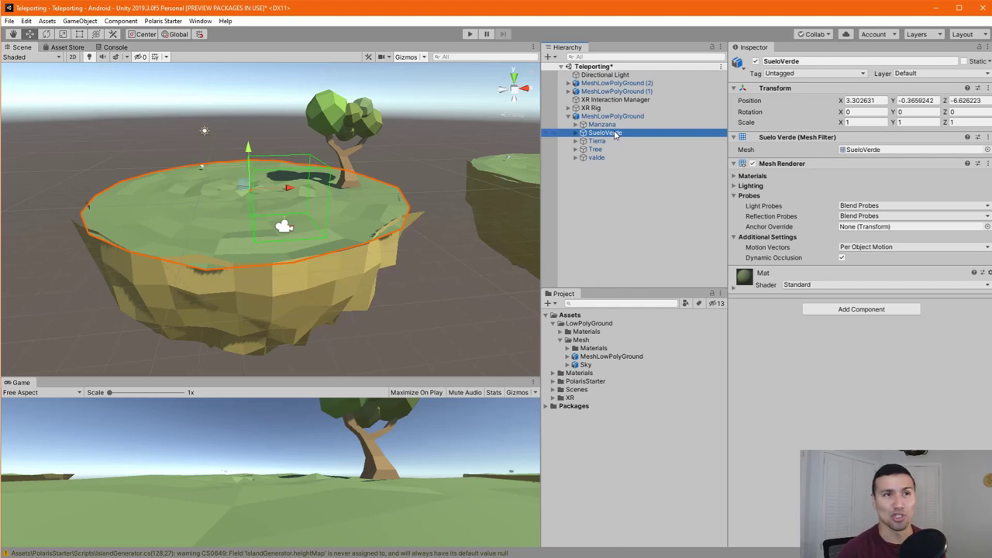
{"action": "left_click", "coordinate": [610, 142]}
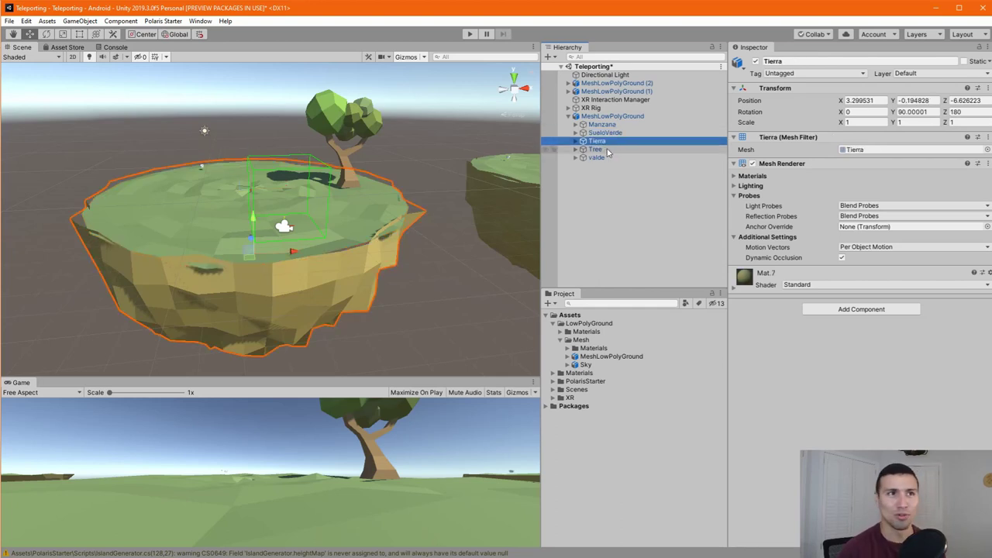
{"action": "left_click", "coordinate": [610, 152]}
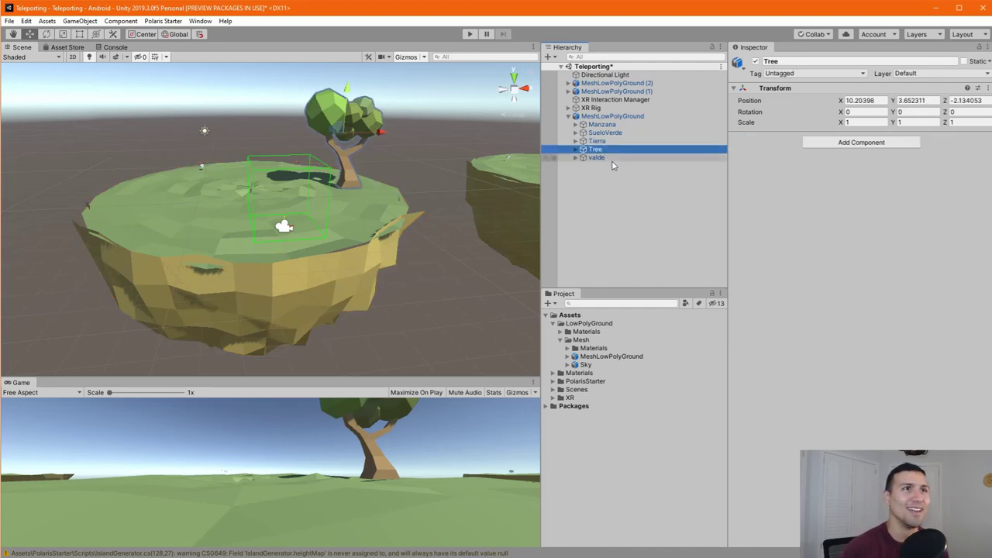
{"action": "left_click", "coordinate": [609, 158]}
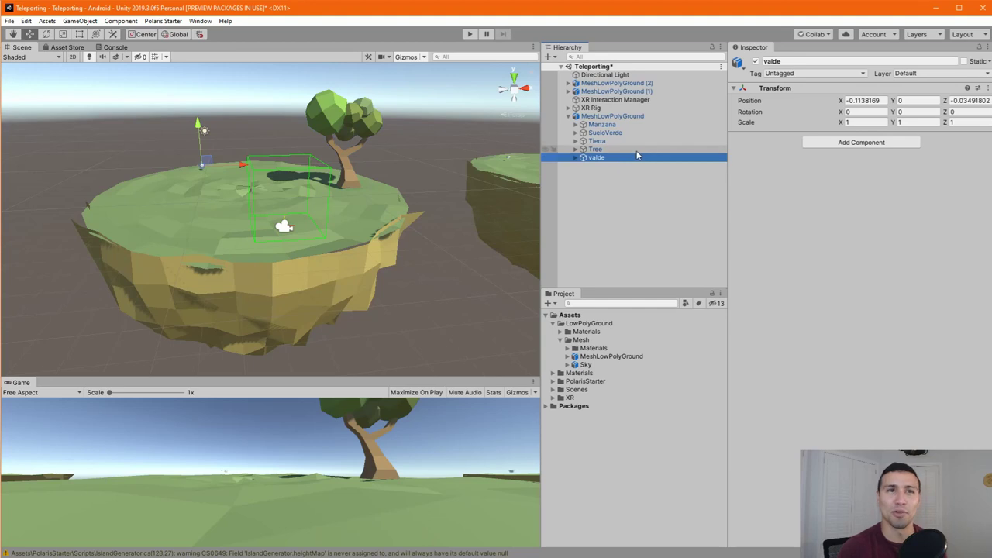
{"action": "scroll", "coordinate": [257, 237], "scroll_direction": "up", "scroll_amount": 5}
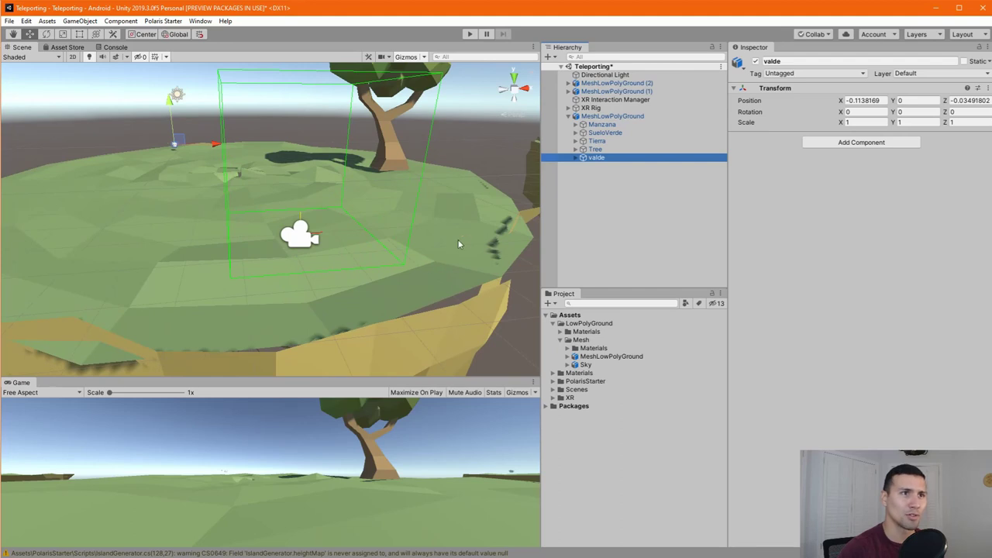
{"action": "left_click", "coordinate": [616, 132]}
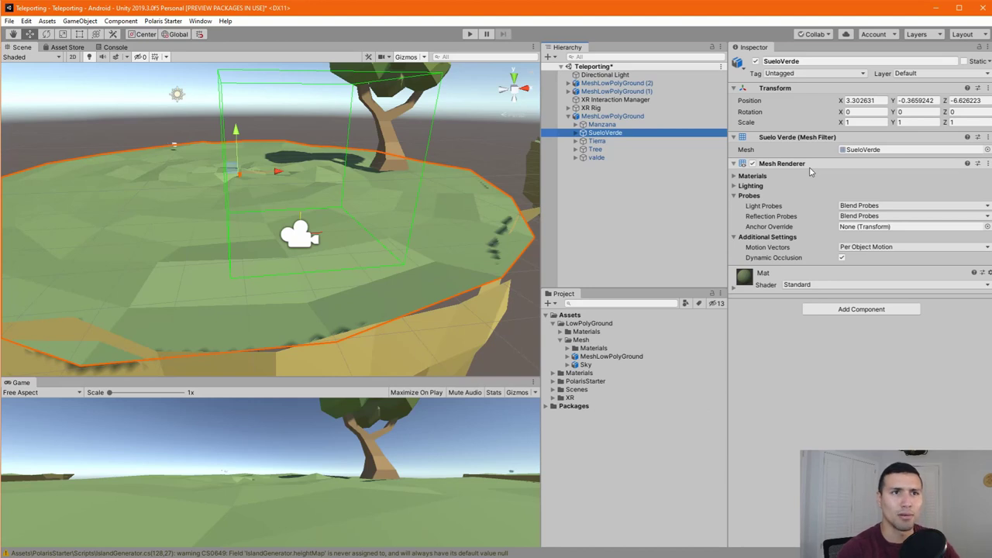
Add a Mesh Collider to the SueloVerde grass top and check it uses the SueloVerde mesh
{"action": "left_click", "coordinate": [861, 309]}
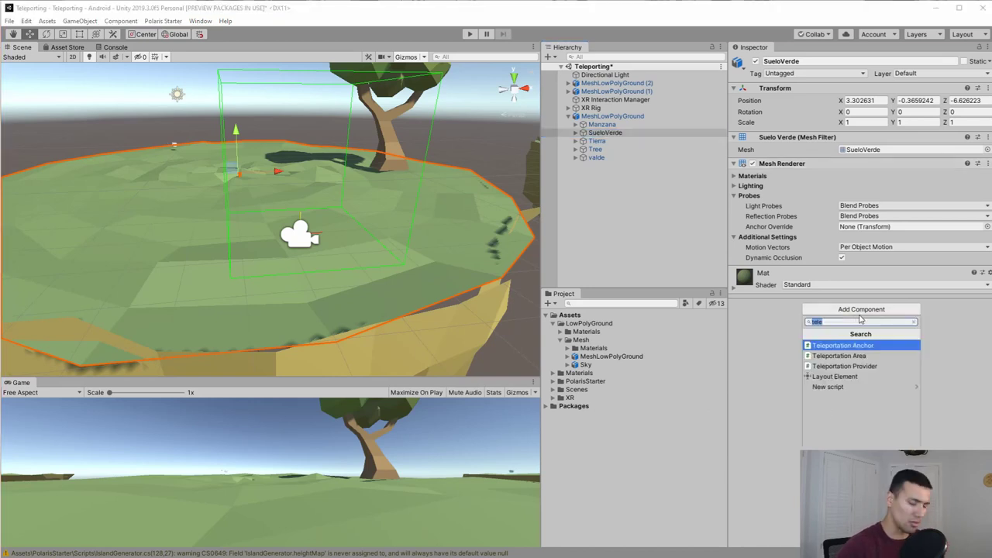
{"action": "type", "text": "mesh"}
{"action": "key", "text": "Return"}
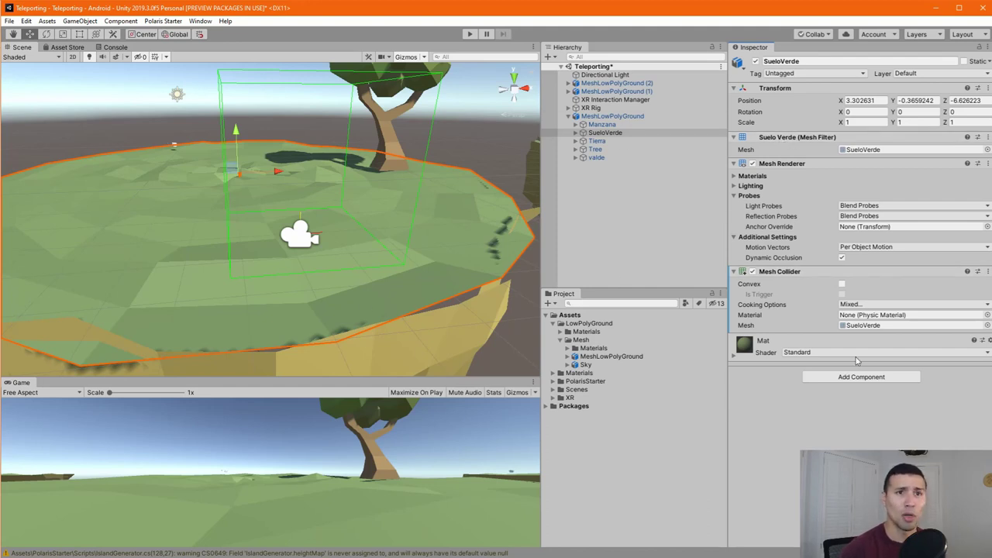
{"action": "left_click", "coordinate": [870, 326]}
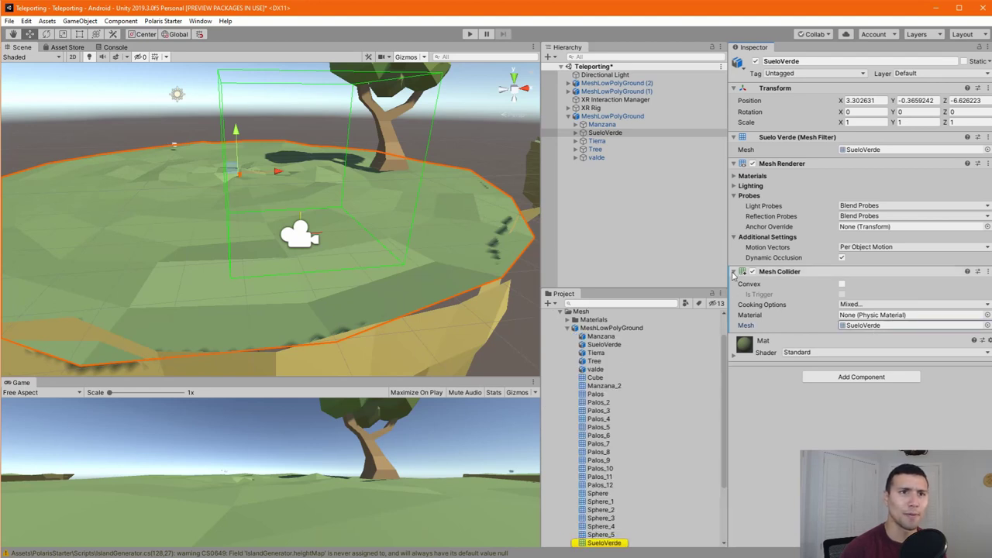
Add a Teleportation Area component to SueloVerde, then collapse its details
{"action": "left_click", "coordinate": [612, 125]}
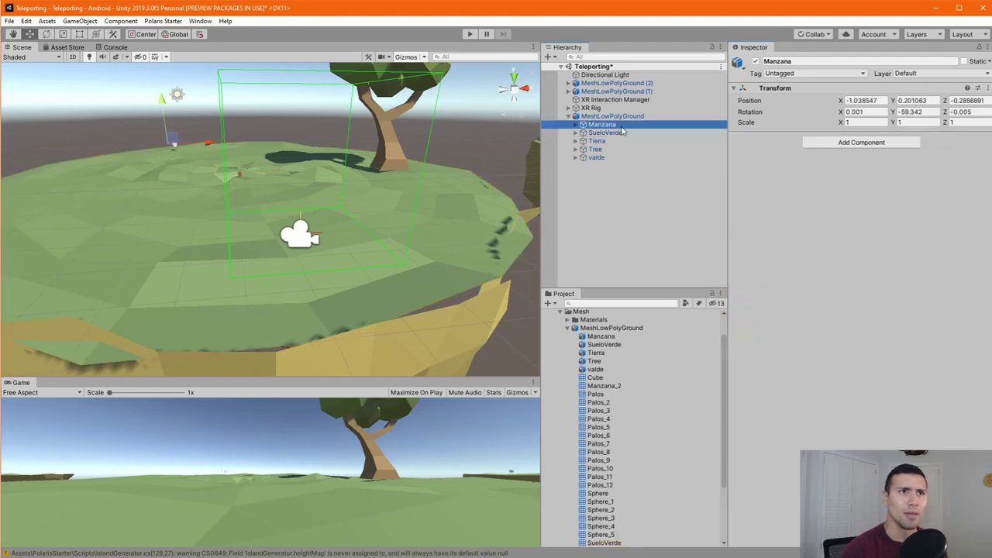
{"action": "left_click", "coordinate": [612, 133]}
{"action": "scroll", "coordinate": [389, 196], "scroll_direction": "down", "scroll_amount": 3}
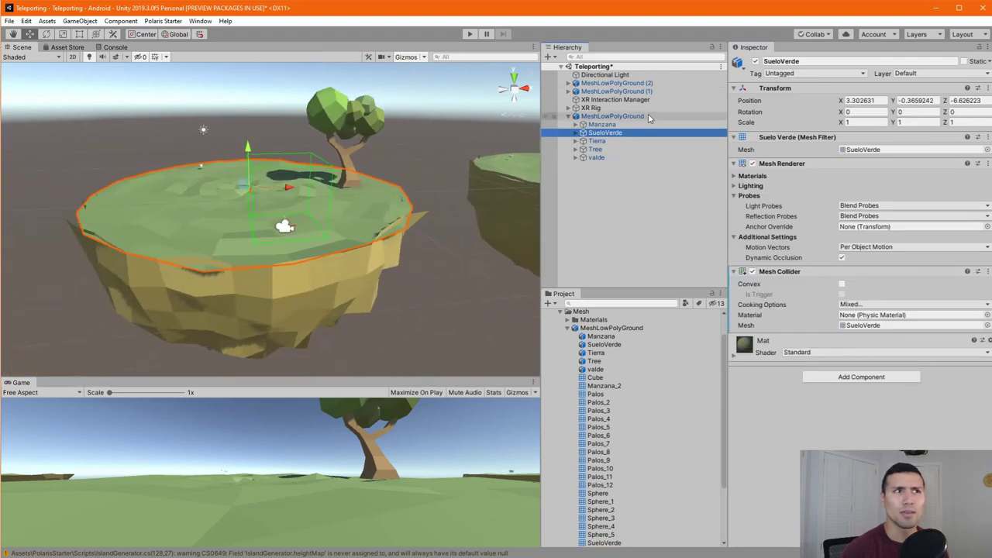
{"action": "left_click", "coordinate": [861, 376]}
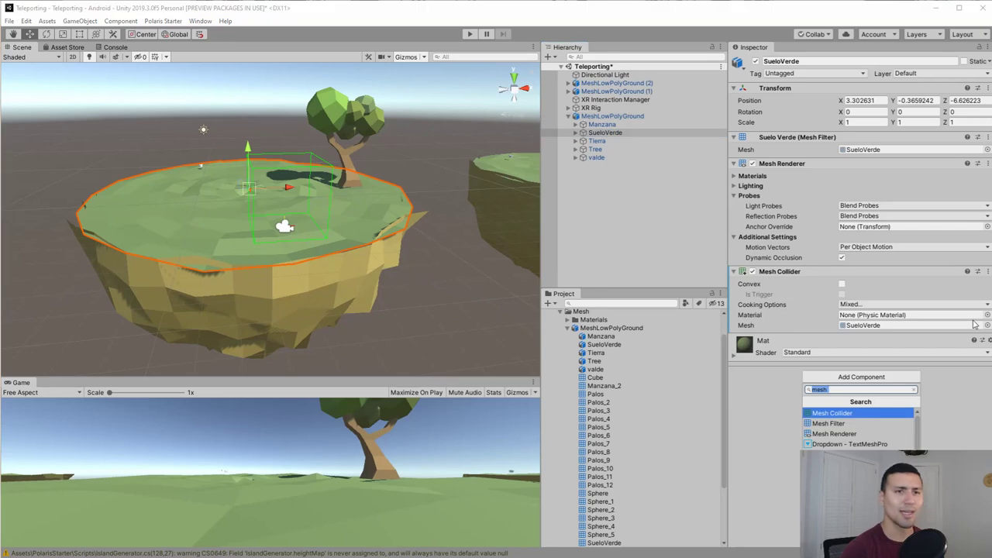
{"action": "type", "text": "te"}
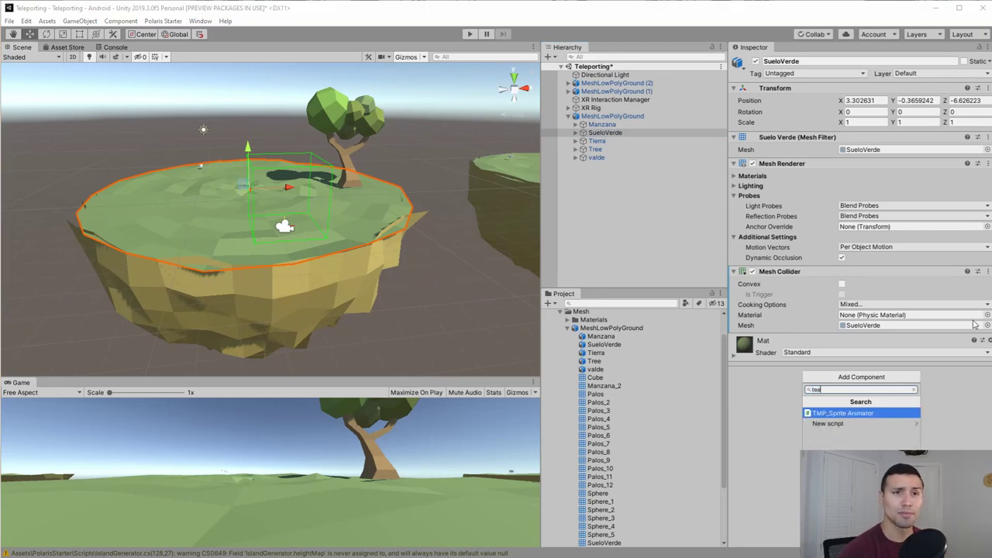
{"action": "key", "text": "Down"}
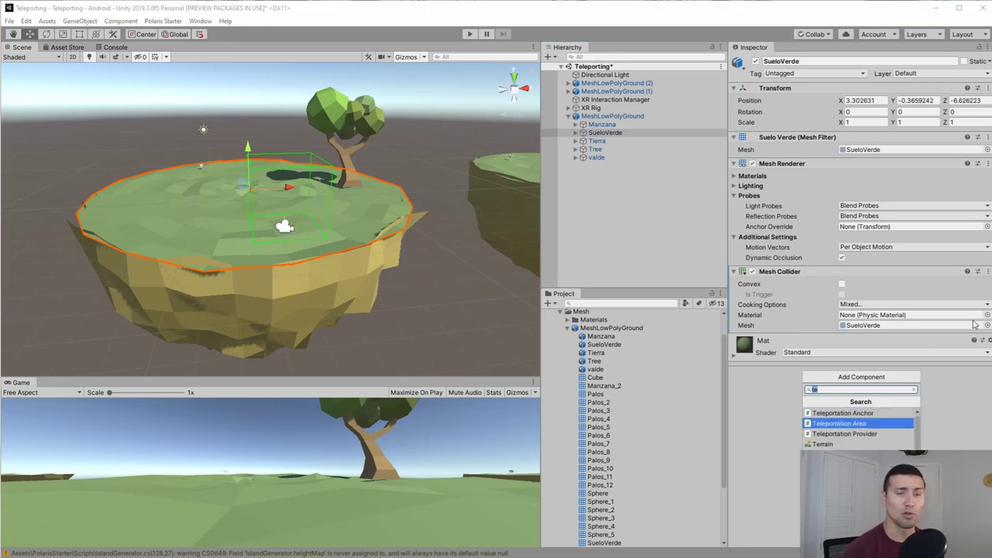
{"action": "key", "text": "Return"}
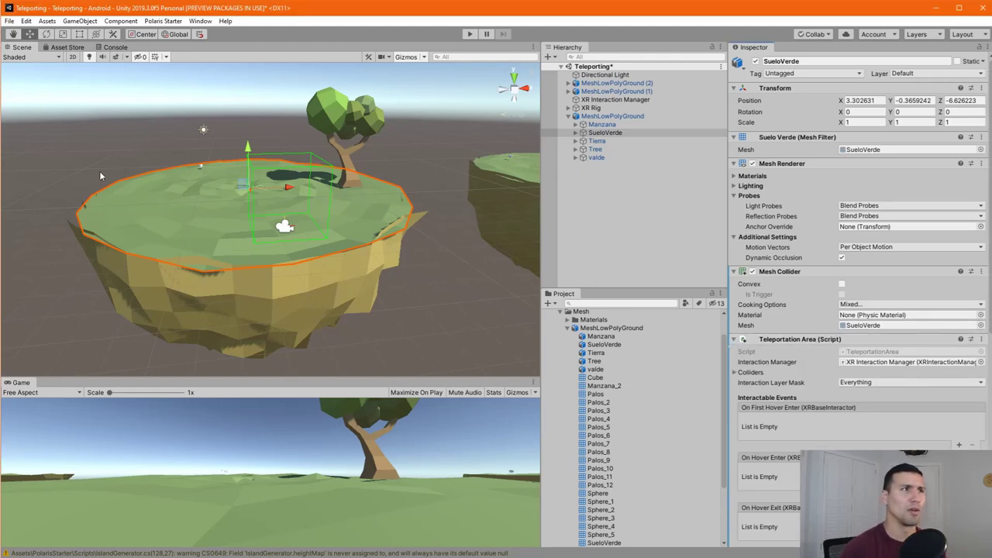
{"action": "left_click", "coordinate": [734, 341]}
Give the SueloVerde of MeshLowPolyGround (1) a Mesh Collider
{"action": "left_click", "coordinate": [620, 92]}
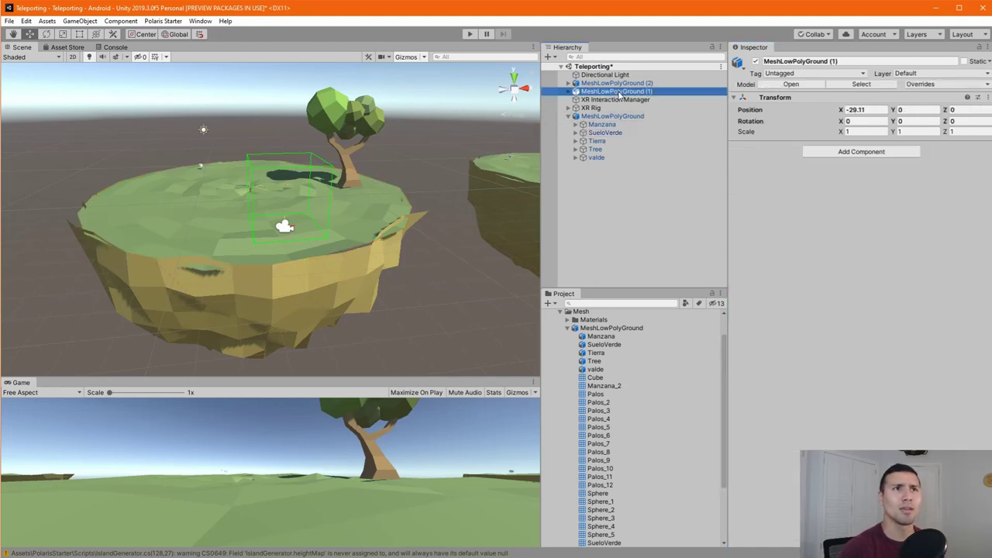
{"action": "key", "text": "Right"}
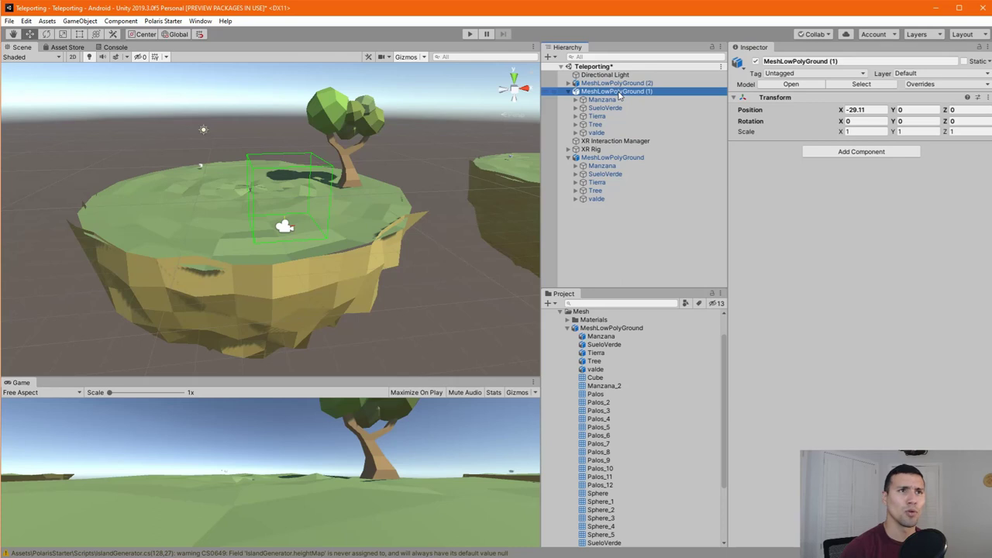
{"action": "left_click", "coordinate": [605, 108]}
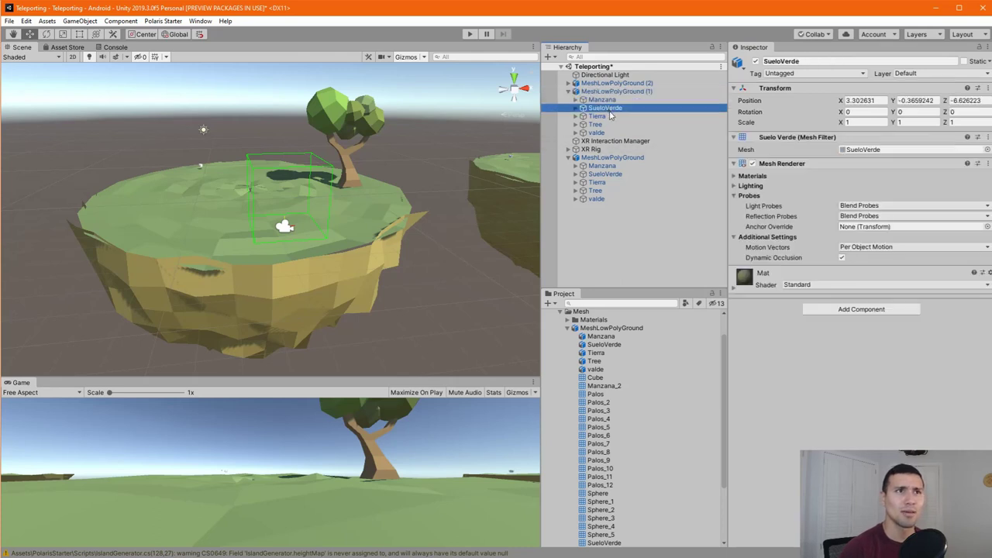
{"action": "left_click", "coordinate": [839, 313]}
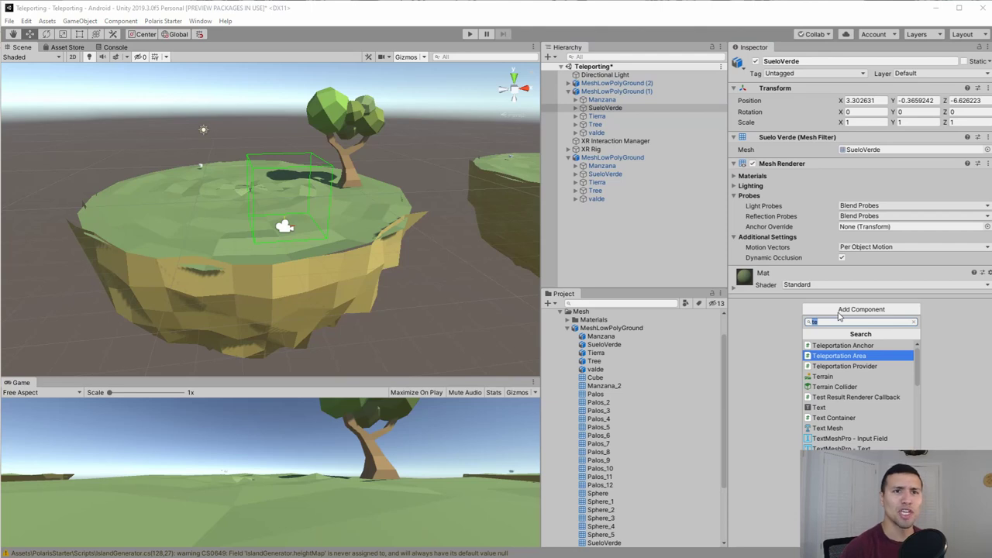
{"action": "type", "text": "mesh"}
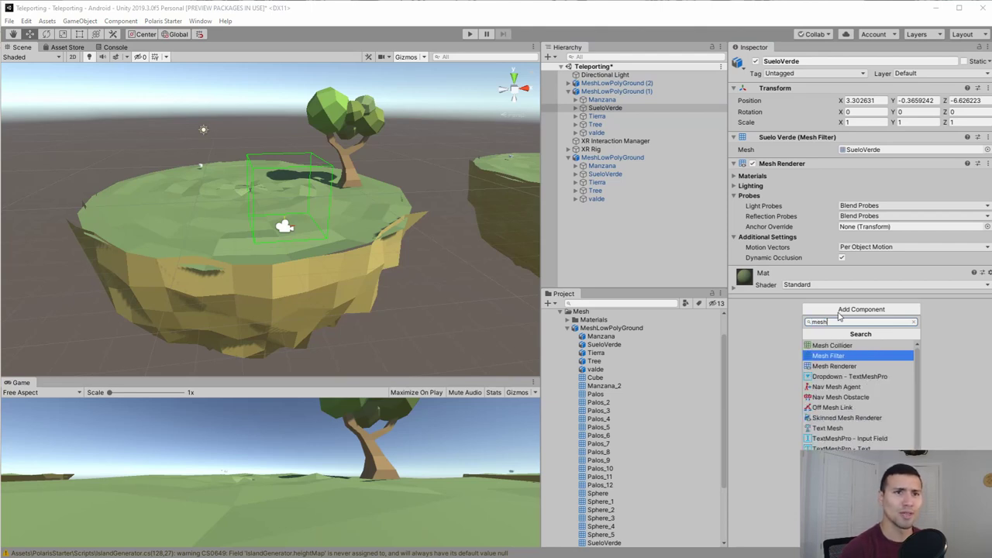
{"action": "key", "text": "Return"}
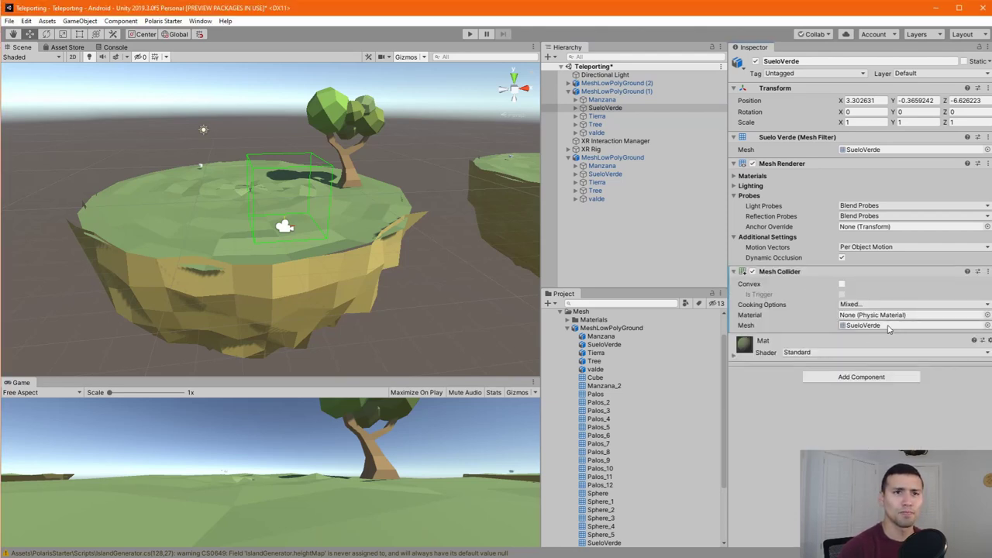
Add a Teleportation Area component to this SueloVerde as well
{"action": "left_click", "coordinate": [850, 377]}
{"action": "type", "text": "te"}
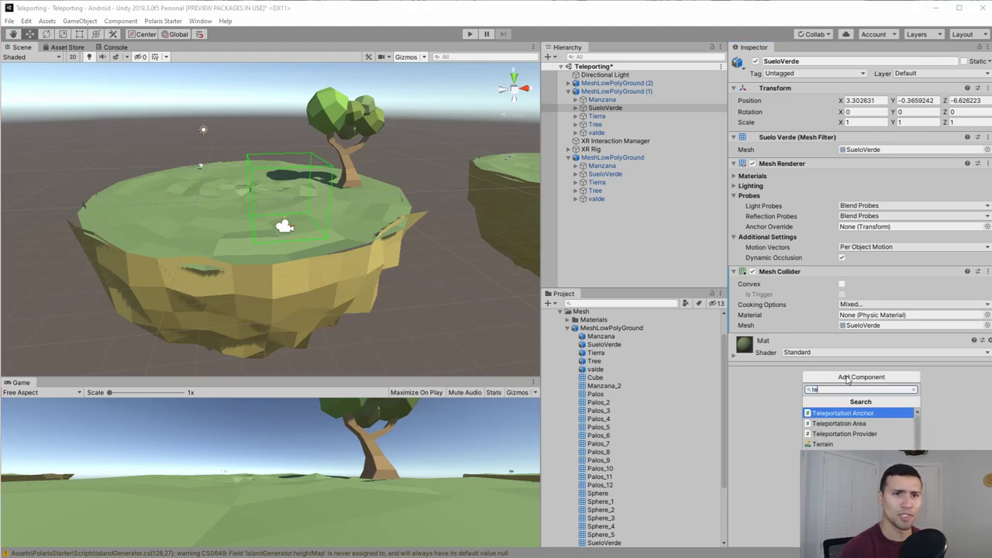
{"action": "key", "text": "Down"}
{"action": "key", "text": "Return"}
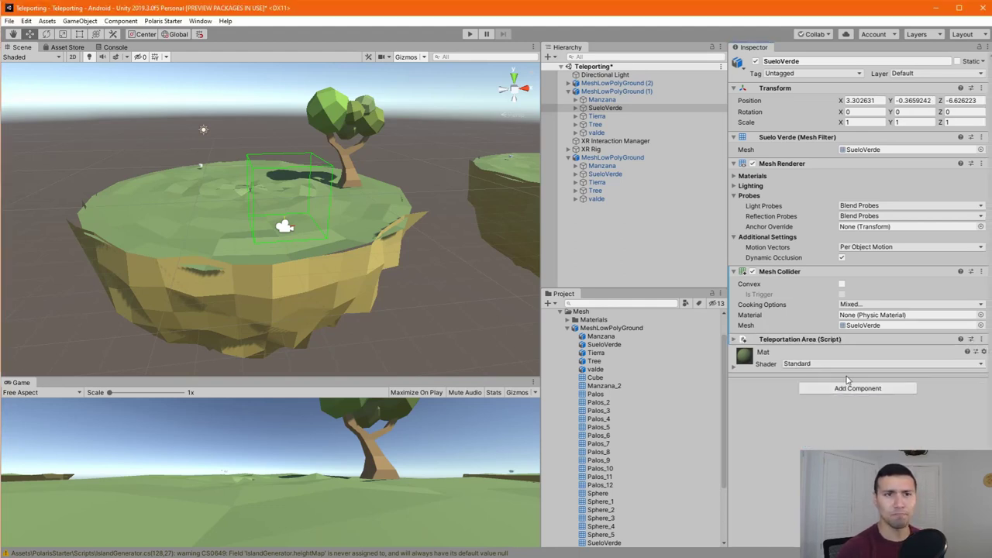
{"action": "left_click", "coordinate": [570, 83]}
Give the SueloVerde of MeshLowPolyGround (2) a Mesh Collider
{"action": "left_click", "coordinate": [613, 83]}
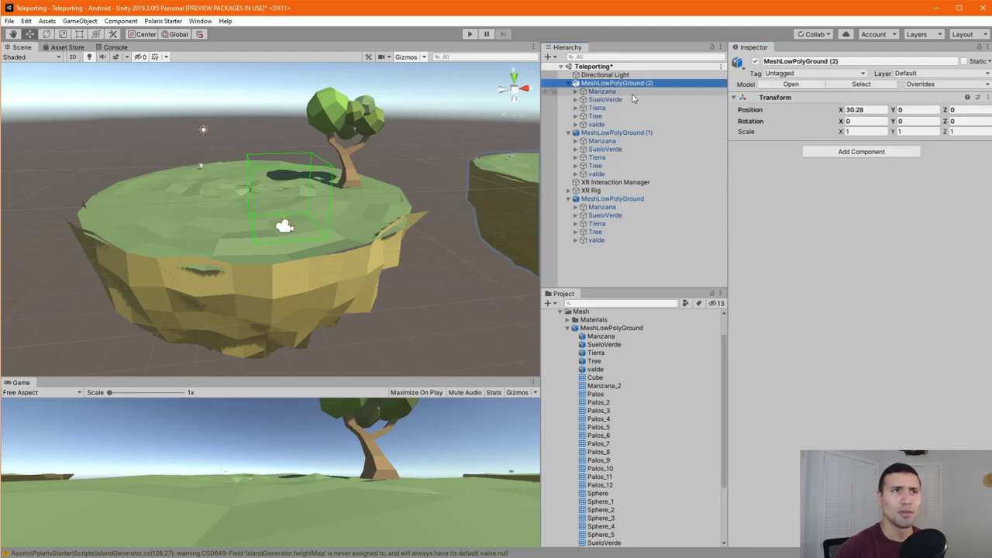
{"action": "left_click", "coordinate": [621, 100]}
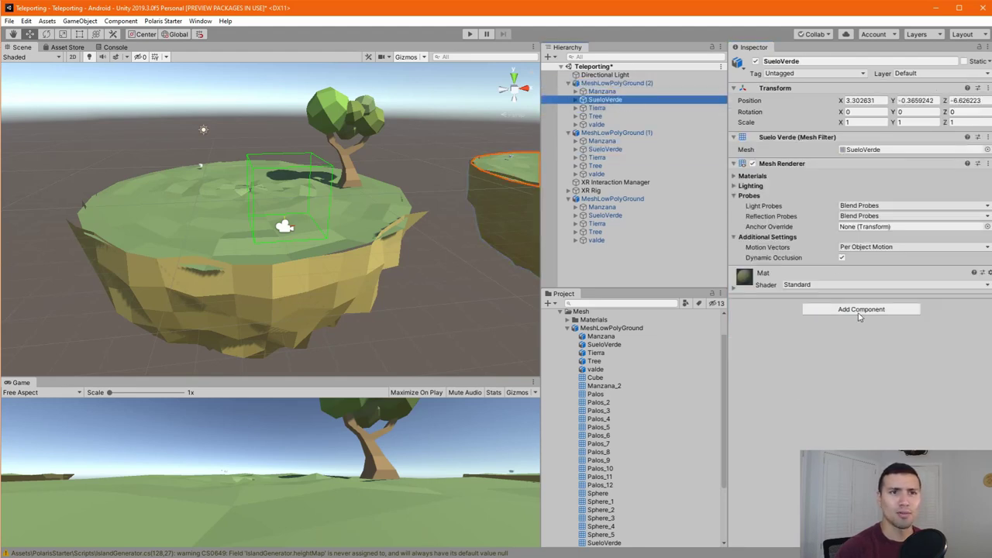
{"action": "left_click", "coordinate": [859, 310]}
{"action": "type", "text": "mesh"}
{"action": "key", "text": "Up"}
{"action": "key", "text": "Return"}
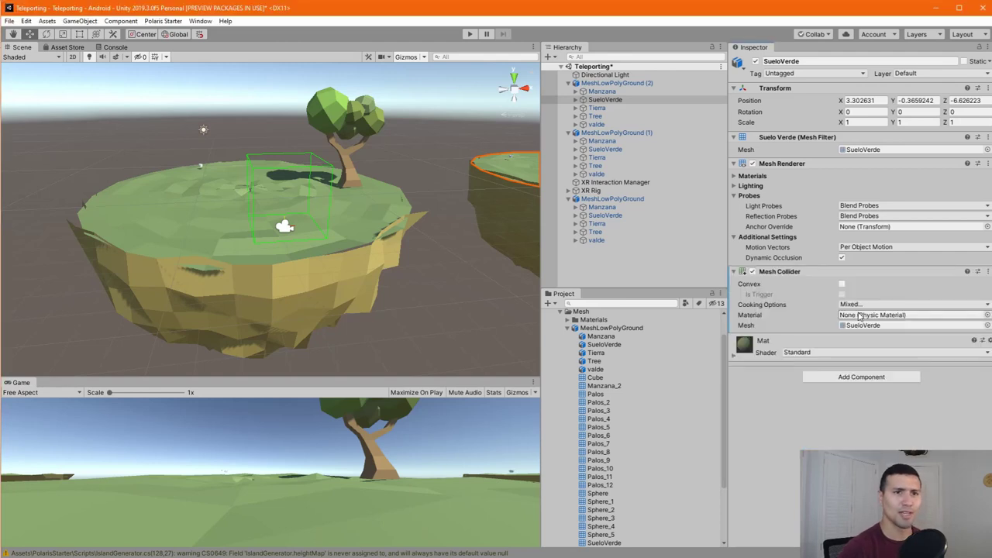
Add a Teleportation Area to this SueloVerde, then pan the Scene view across the islands
{"action": "left_click", "coordinate": [867, 378]}
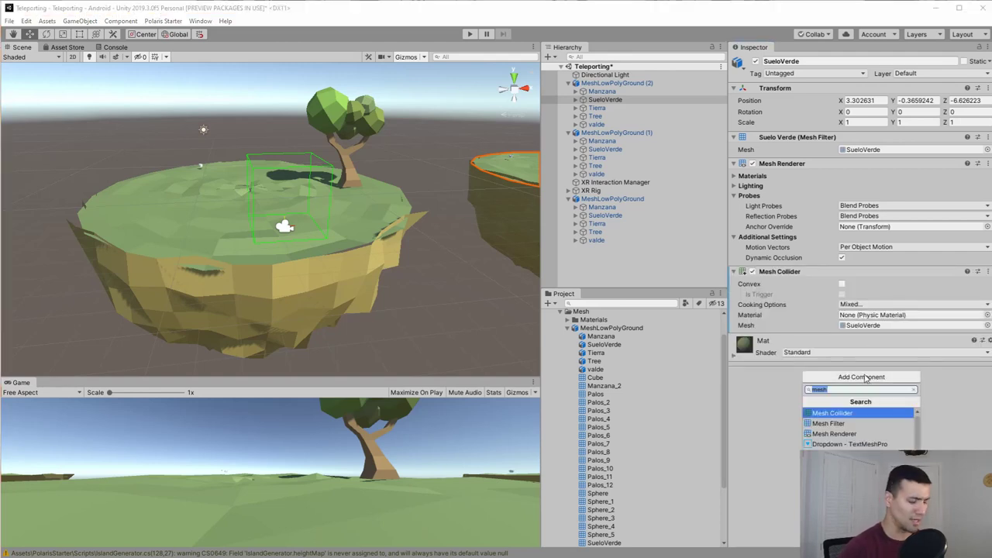
{"action": "type", "text": "telpo"}
{"action": "key", "text": "BackSpace"}
{"action": "key", "text": "BackSpace"}
{"action": "key", "text": "BackSpace"}
{"action": "type", "text": "lepo"}
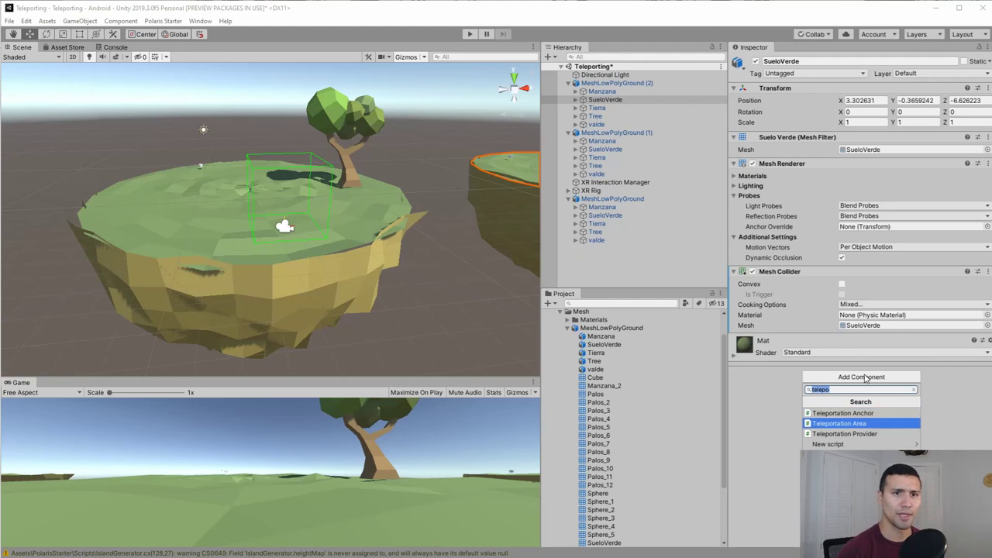
{"action": "key", "text": "Return"}
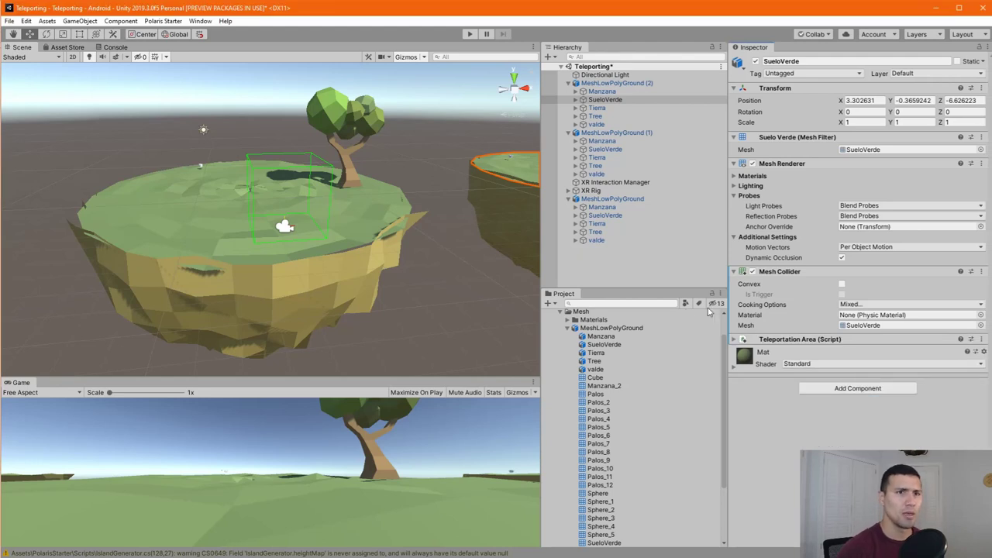
{"action": "scroll", "coordinate": [145, 206], "scroll_direction": "down", "scroll_amount": 2}
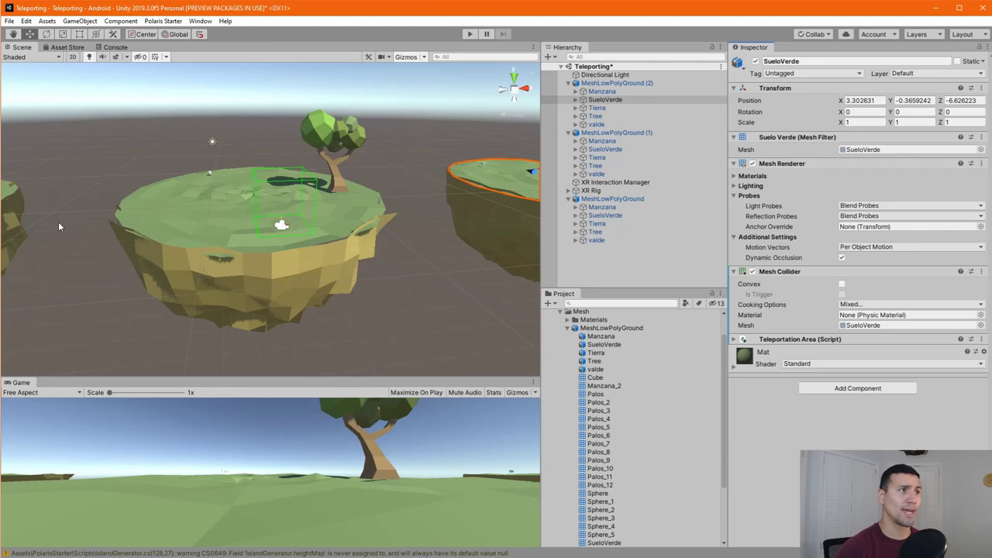
{"action": "middle_click_drag", "start_coordinate": [58, 226], "coordinate": [142, 228]}
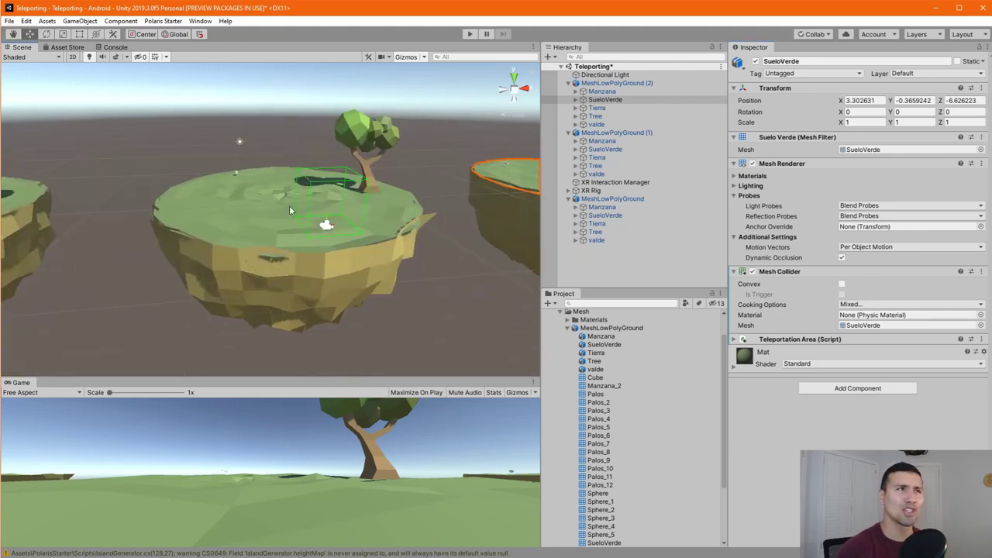
Test teleporting across the grassy islands in Play mode, then stop and return to edit mode
{"action": "left_click", "coordinate": [470, 35]}
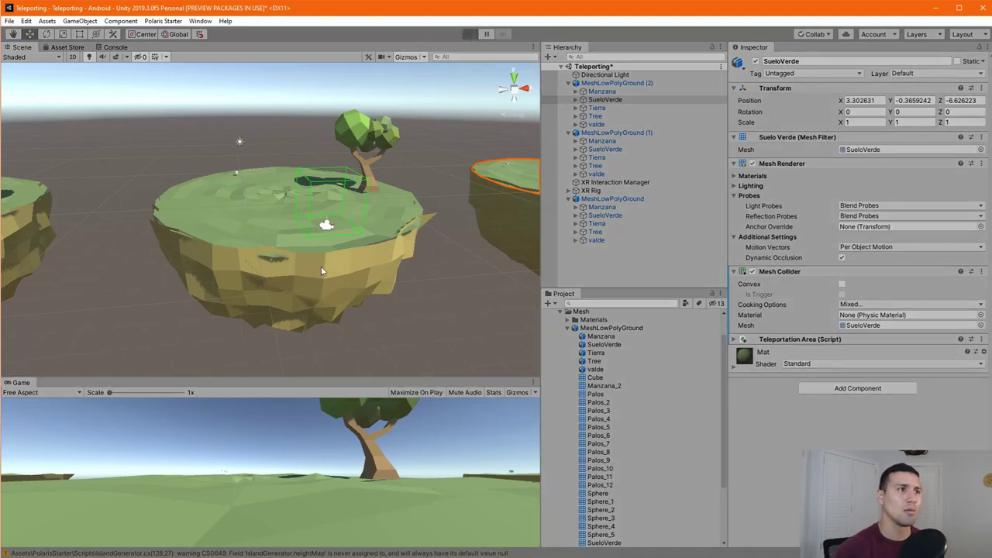
{"action": "key", "text": "ctrl+p"}
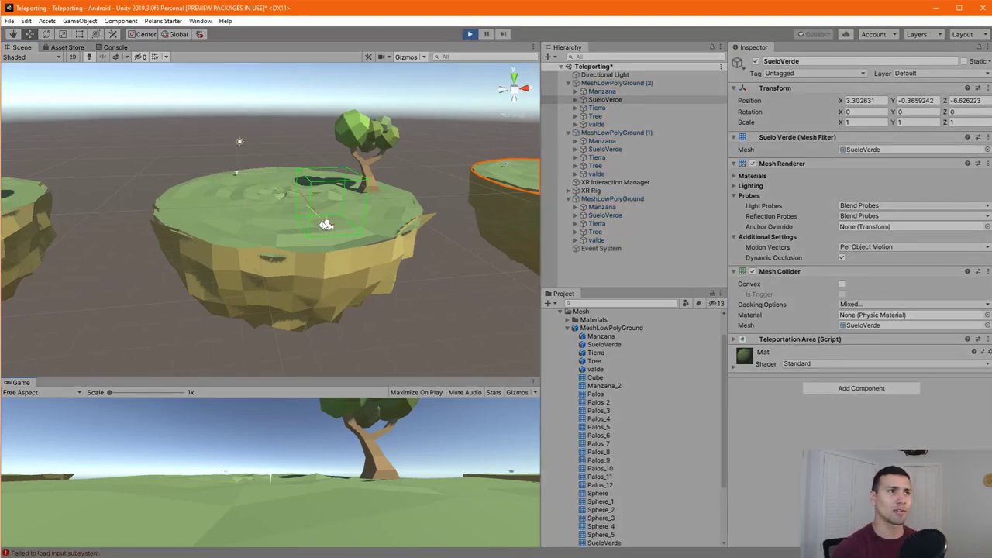
{"action": "scroll", "coordinate": [317, 236], "scroll_direction": "up", "scroll_amount": 5}
{"action": "left_click_drag", "start_coordinate": [317, 236], "coordinate": [183, 269], "text": "alt"}
{"action": "scroll", "coordinate": [251, 270], "scroll_direction": "up", "scroll_amount": 2}
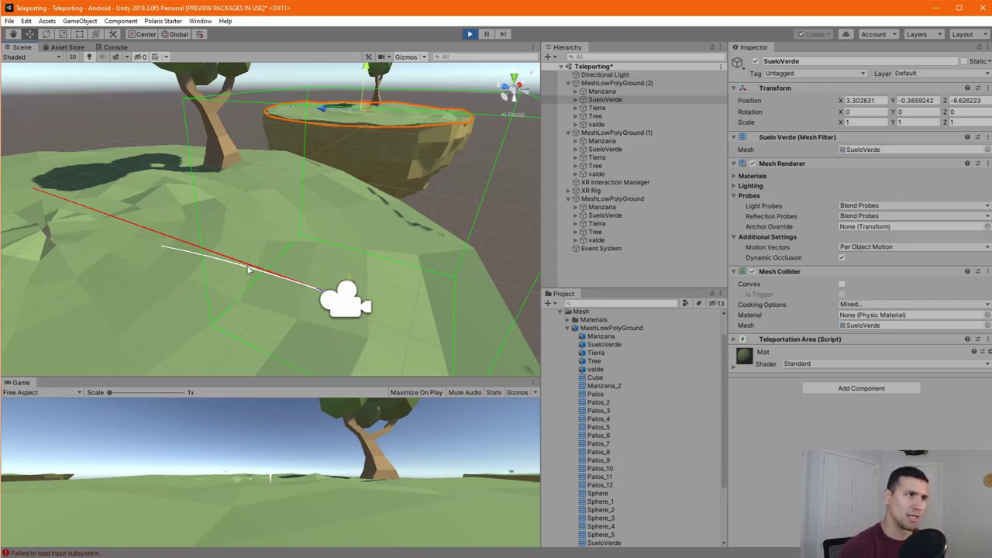
{"action": "scroll", "coordinate": [245, 274], "scroll_direction": "up", "scroll_amount": 2}
{"action": "scroll", "coordinate": [214, 325], "scroll_direction": "down", "scroll_amount": 3}
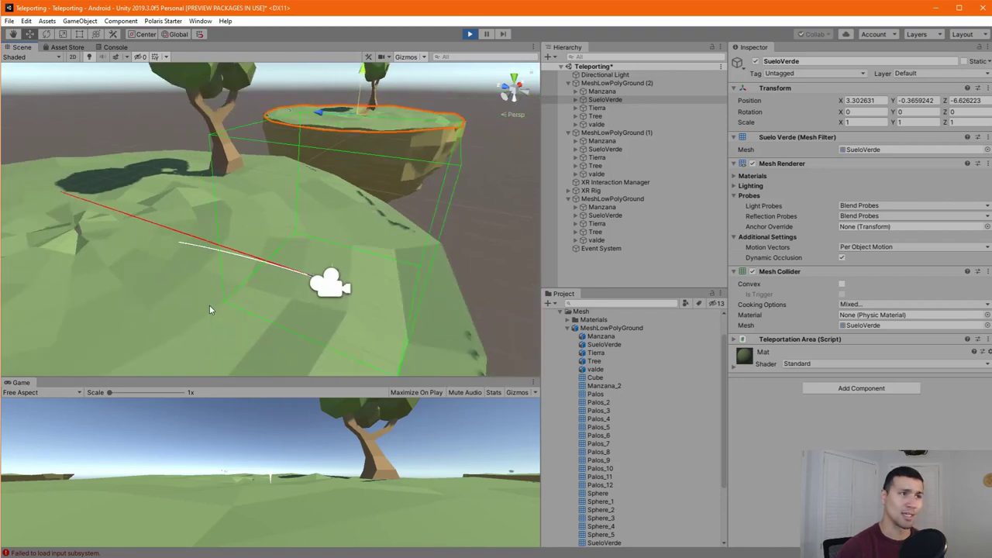
{"action": "left_click", "coordinate": [472, 35]}
{"action": "left_click", "coordinate": [650, 252]}
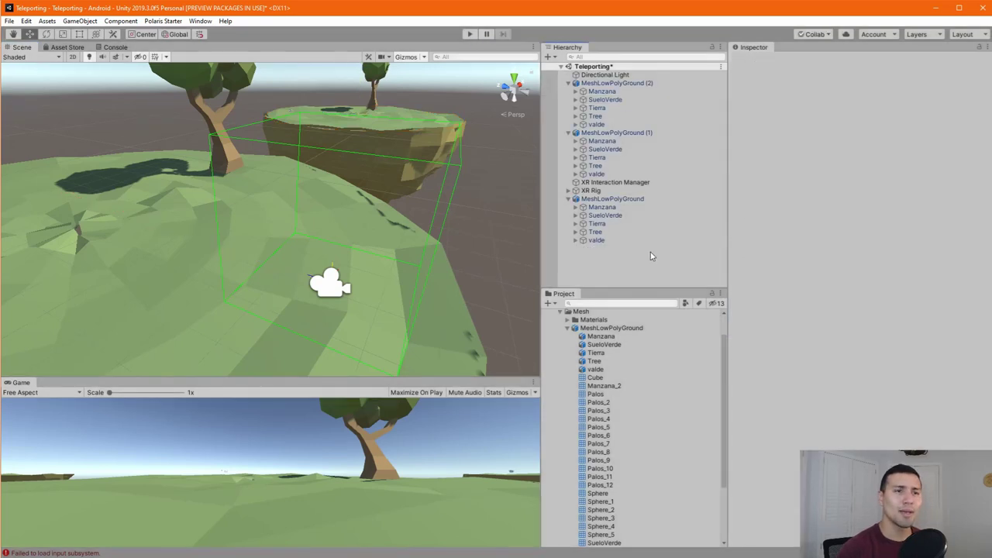
{"action": "scroll", "coordinate": [376, 233], "scroll_direction": "down", "scroll_amount": 2}
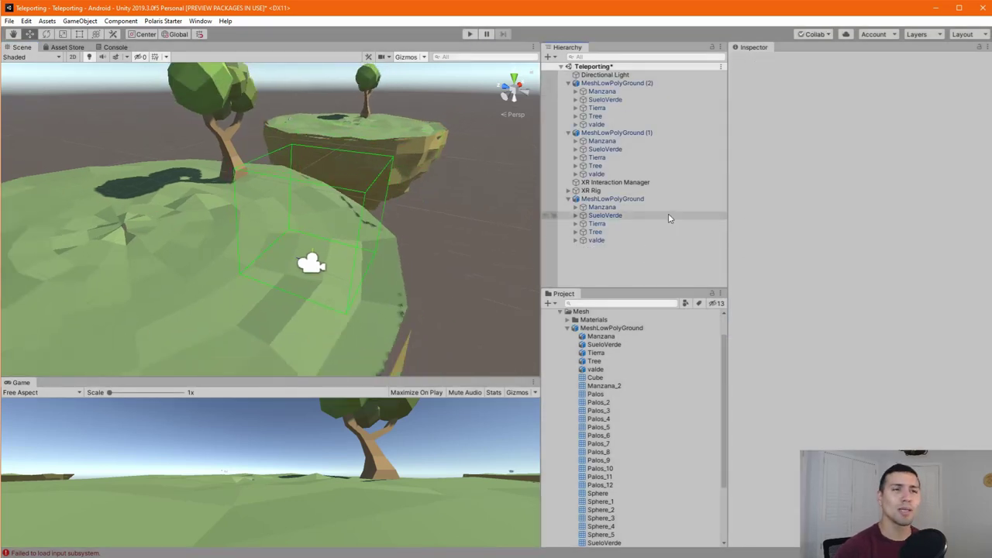